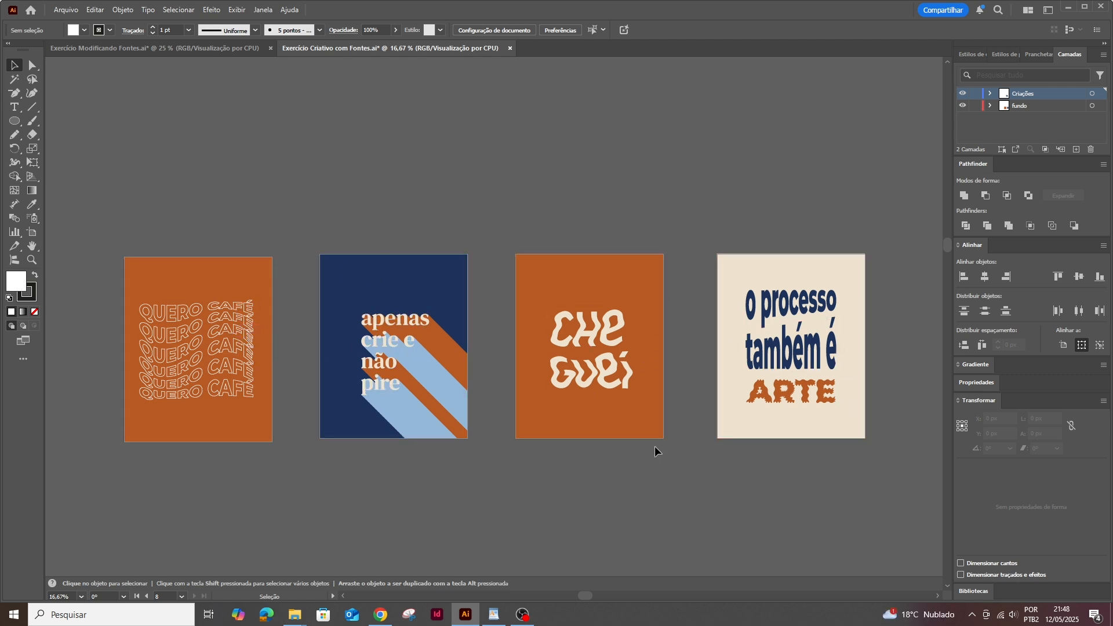
- Duplicate the orange QUERO CAFÉ artboard with its artwork, placing the copy directly above the original
{"action": "left_click", "coordinate": [32, 232]}
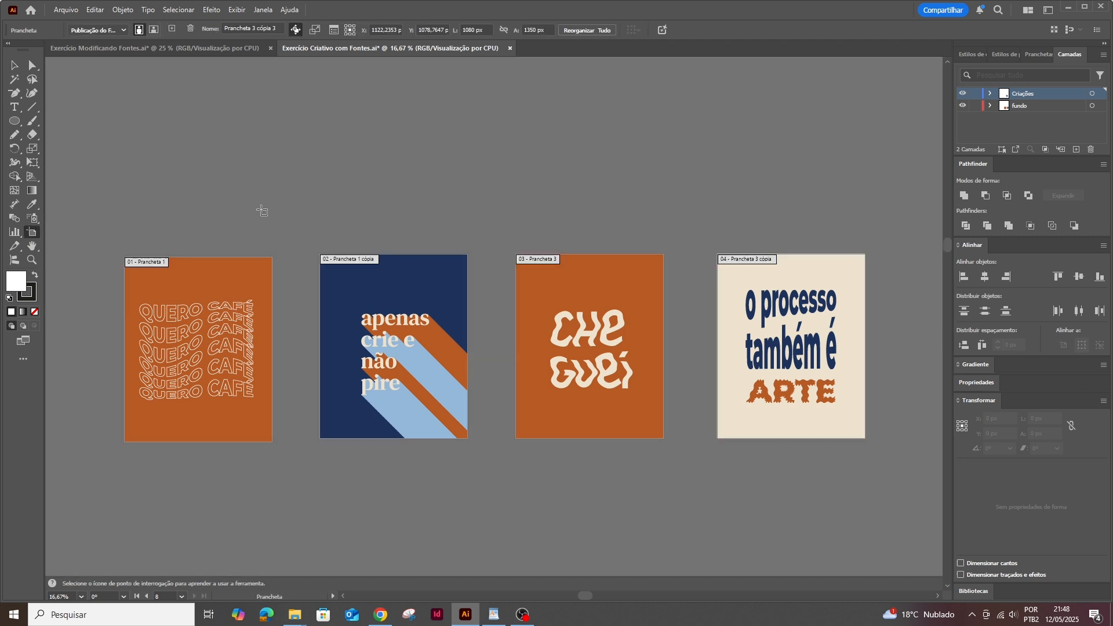
{"action": "left_click", "coordinate": [226, 293]}
{"action": "left_click_drag", "start_coordinate": [226, 292], "coordinate": [225, 80]}
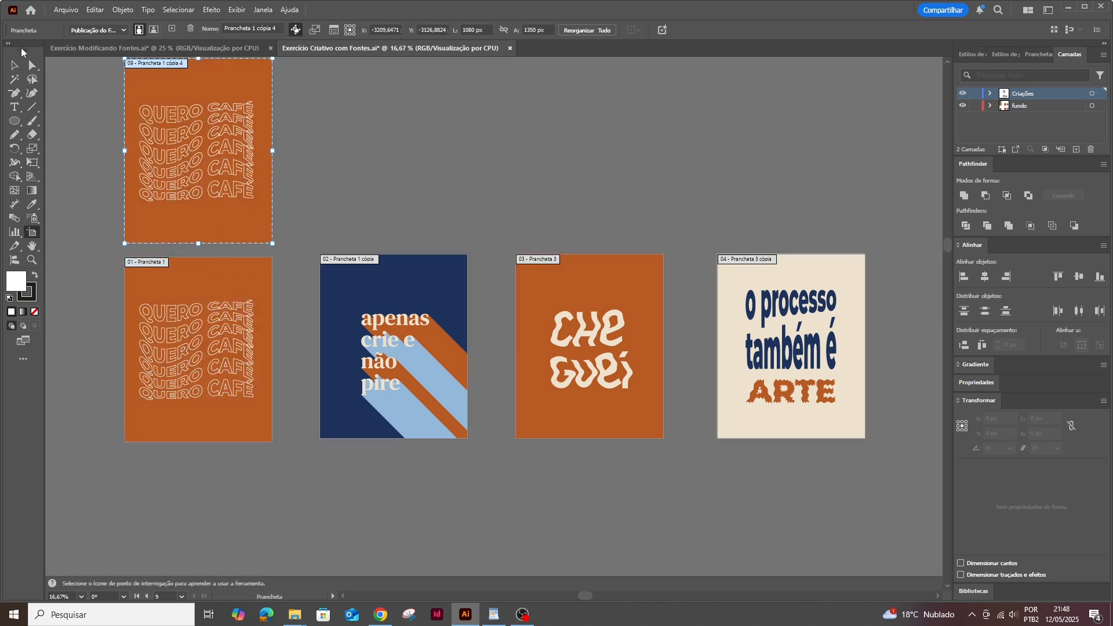
{"action": "key", "text": "v"}
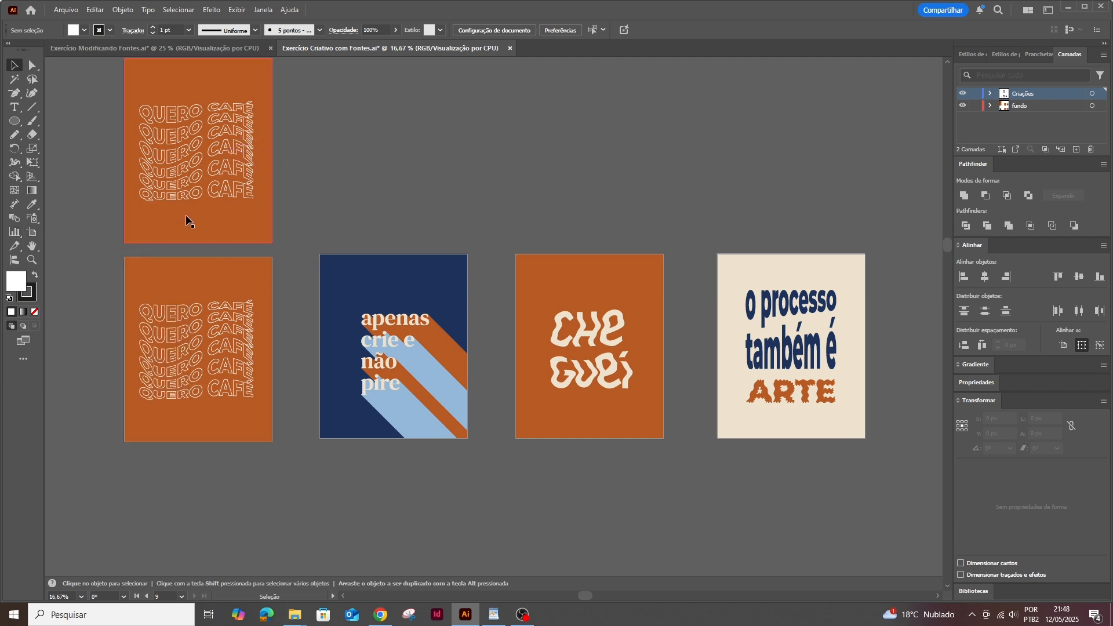
- Delete the wavy QUERO CAFÉ lettering from the copied artboard, keeping its orange background
{"action": "scroll", "coordinate": [183, 213], "scroll_direction": "up", "scroll_amount": 2}
{"action": "left_click_drag", "start_coordinate": [215, 141], "coordinate": [315, 312]}
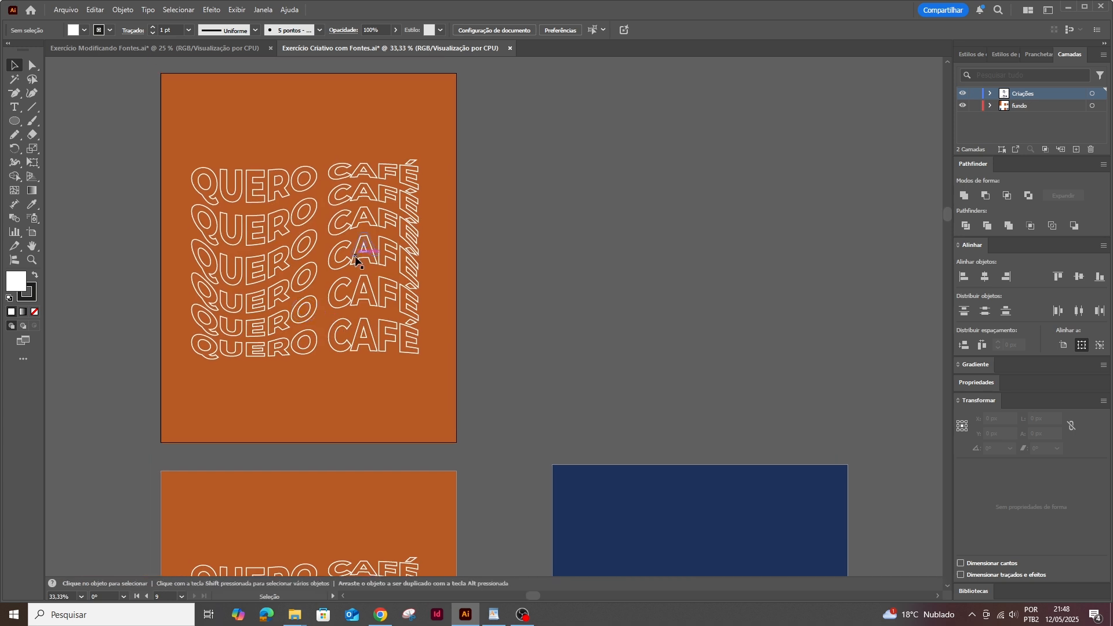
{"action": "left_click", "coordinate": [355, 256]}
{"action": "key", "text": "Delete"}
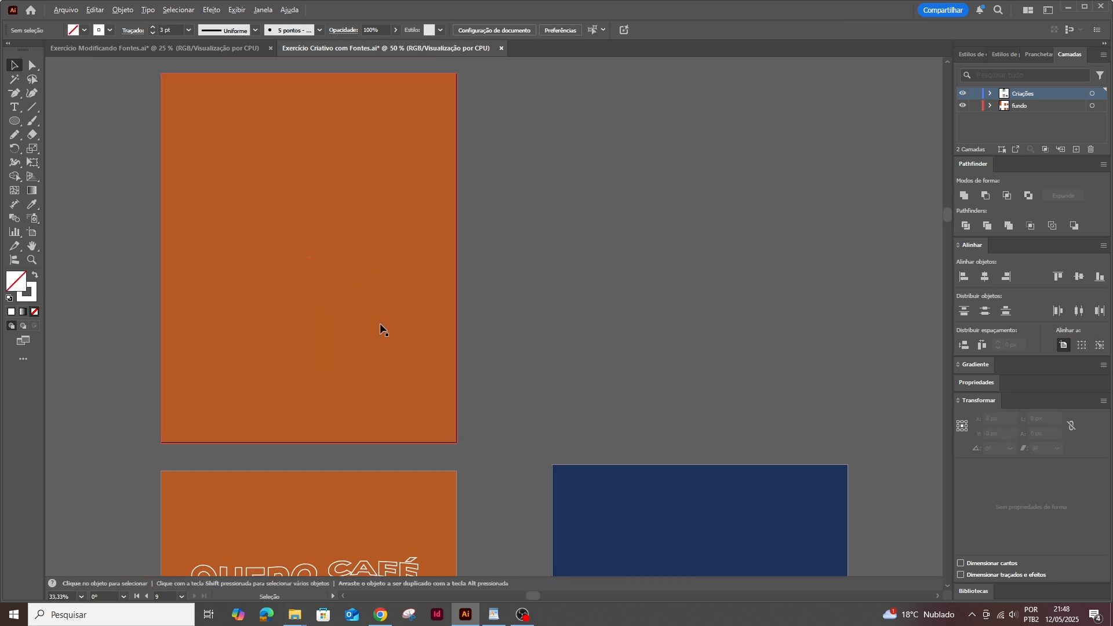
- Add the text QUERO CAFÉ on the upper part of the empty orange artboard and set its size to 120 pt
{"action": "scroll", "coordinate": [380, 330], "scroll_direction": "up", "scroll_amount": 1}
{"action": "left_click_drag", "start_coordinate": [374, 297], "coordinate": [567, 400]}
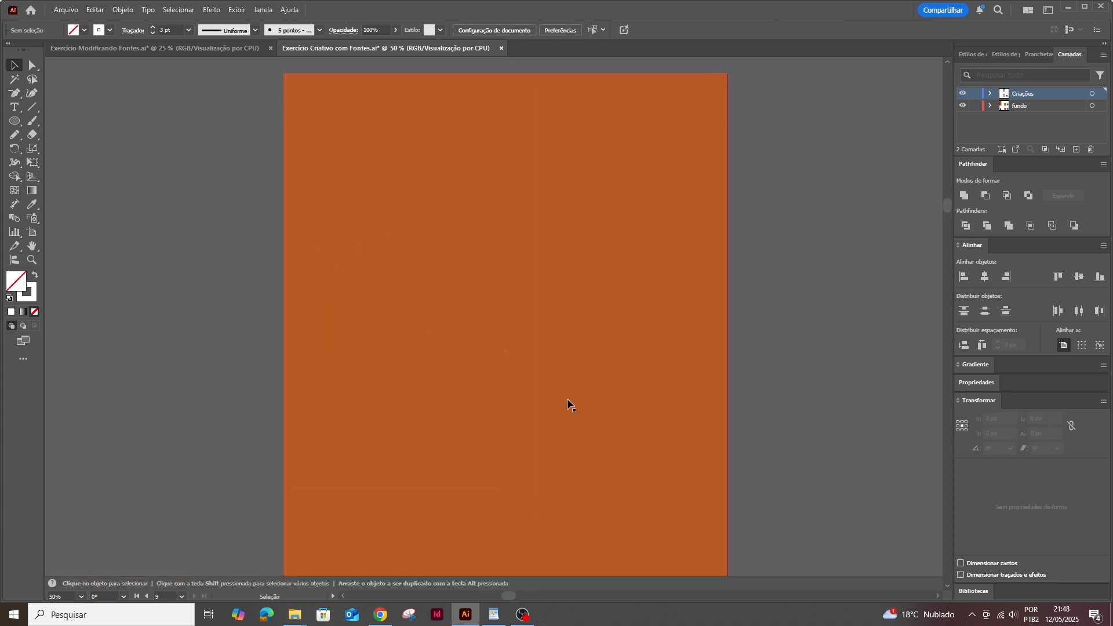
{"action": "left_click", "coordinate": [15, 107]}
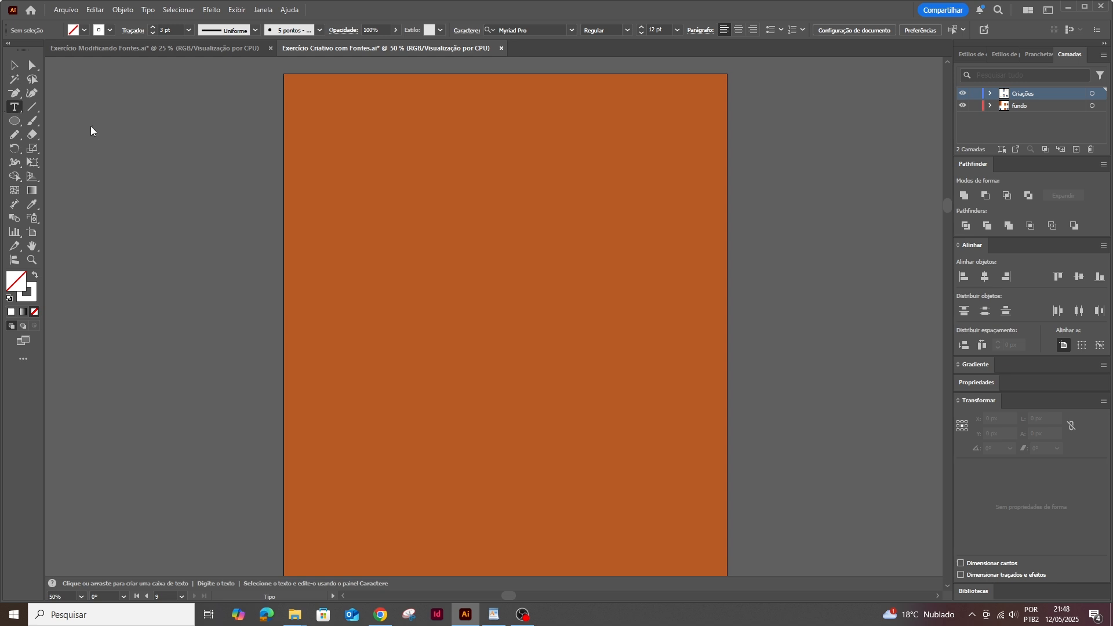
{"action": "left_click", "coordinate": [375, 176]}
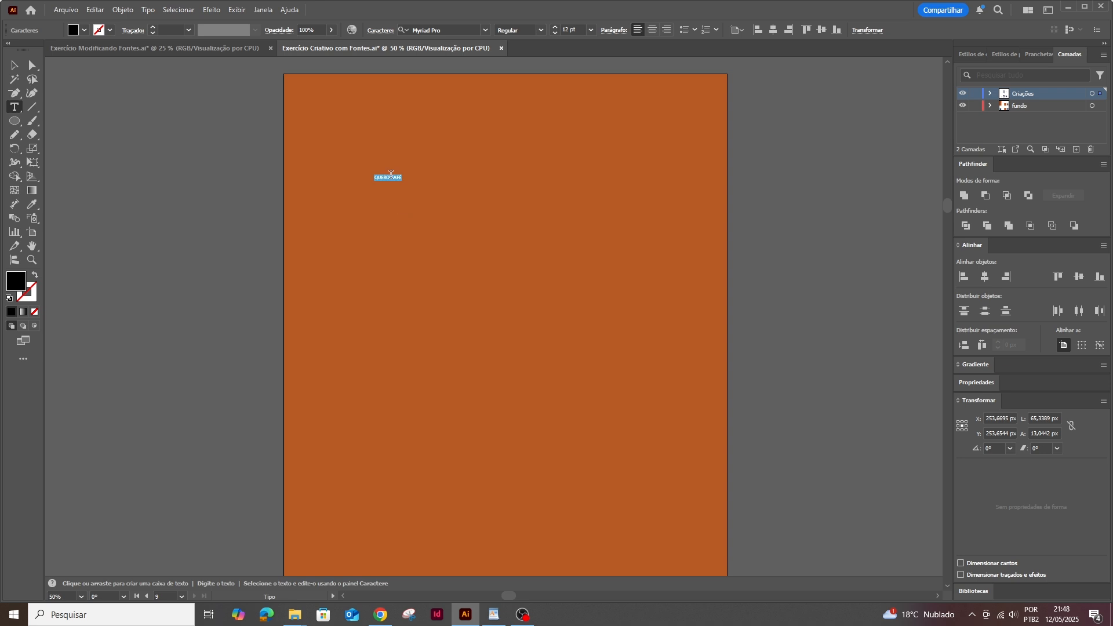
{"action": "left_click", "coordinate": [568, 29]}
{"action": "key", "text": "BackSpace"}
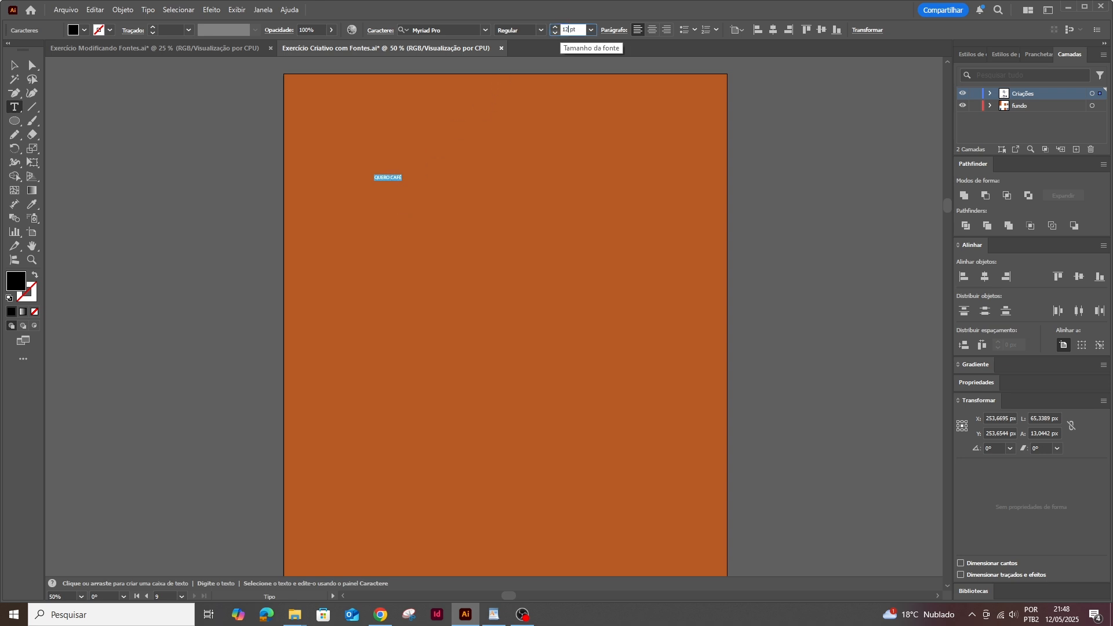
{"action": "type", "text": "20"}
{"action": "key", "text": "Return"}
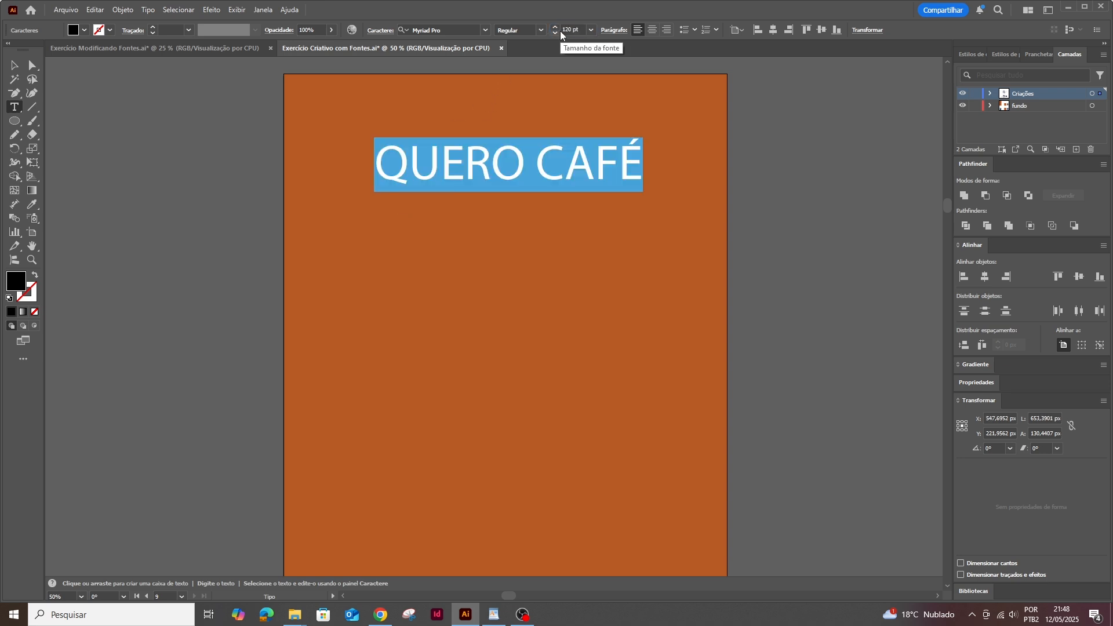
- Set the QUERO CAFÉ text in Montserrat ExtraBold and move it to roughly the horizontal centre of the artboard
{"action": "left_click", "coordinate": [462, 29]}
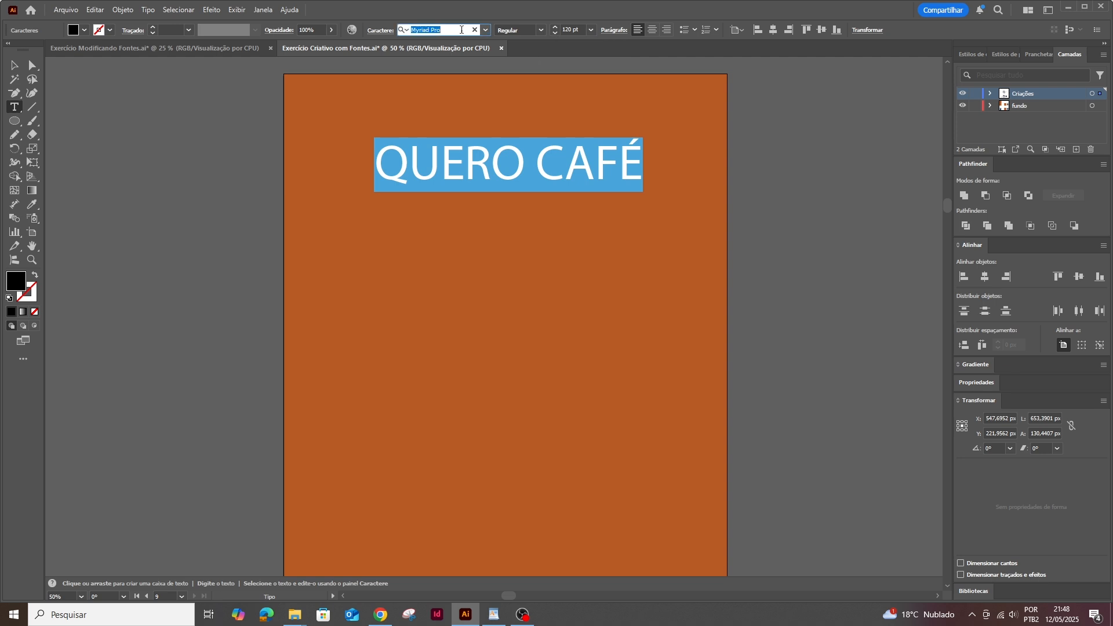
{"action": "type", "text": "Mont"}
{"action": "left_click", "coordinate": [499, 152]}
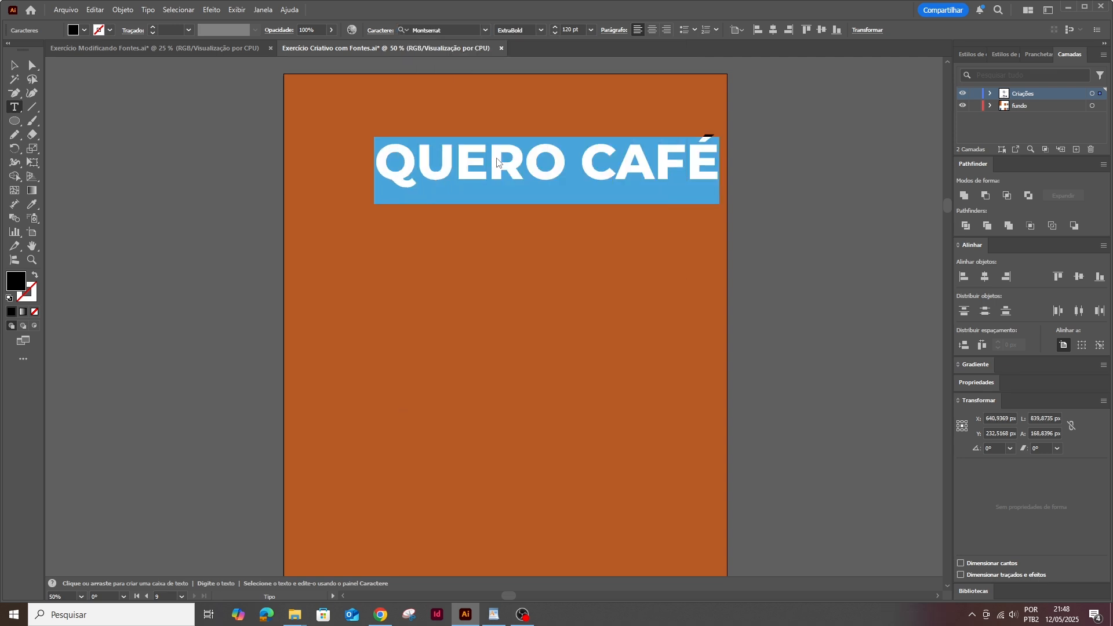
{"action": "left_click", "coordinate": [14, 65]}
{"action": "left_click_drag", "start_coordinate": [521, 189], "coordinate": [481, 186]}
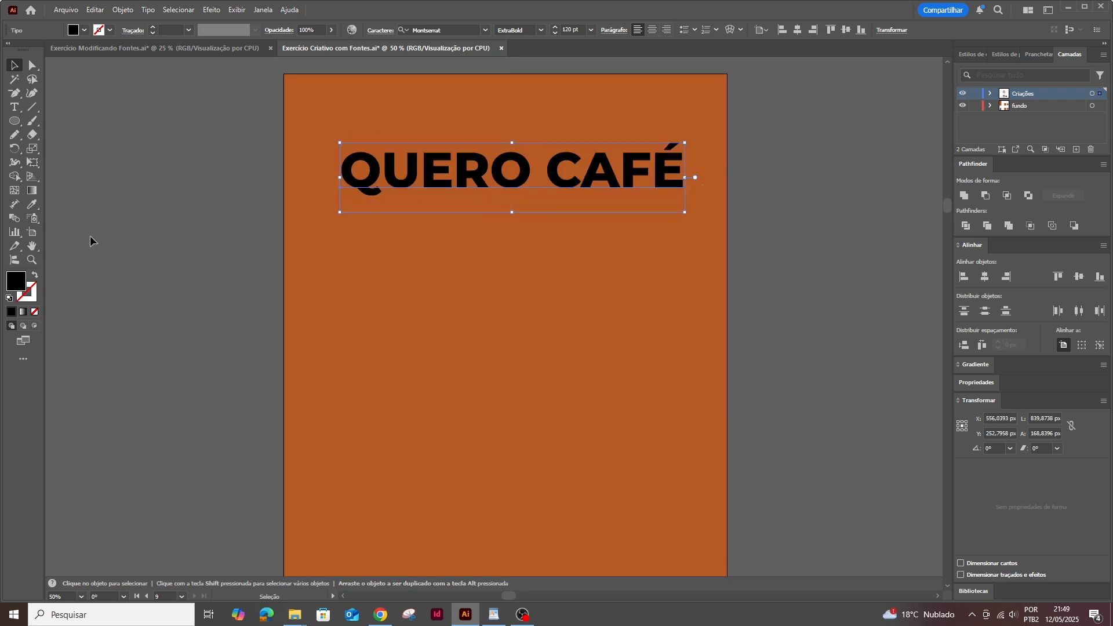
- Swap the text's fill and stroke so it has no fill and a black outline, with a 3 pt stroke
{"action": "left_click", "coordinate": [35, 276]}
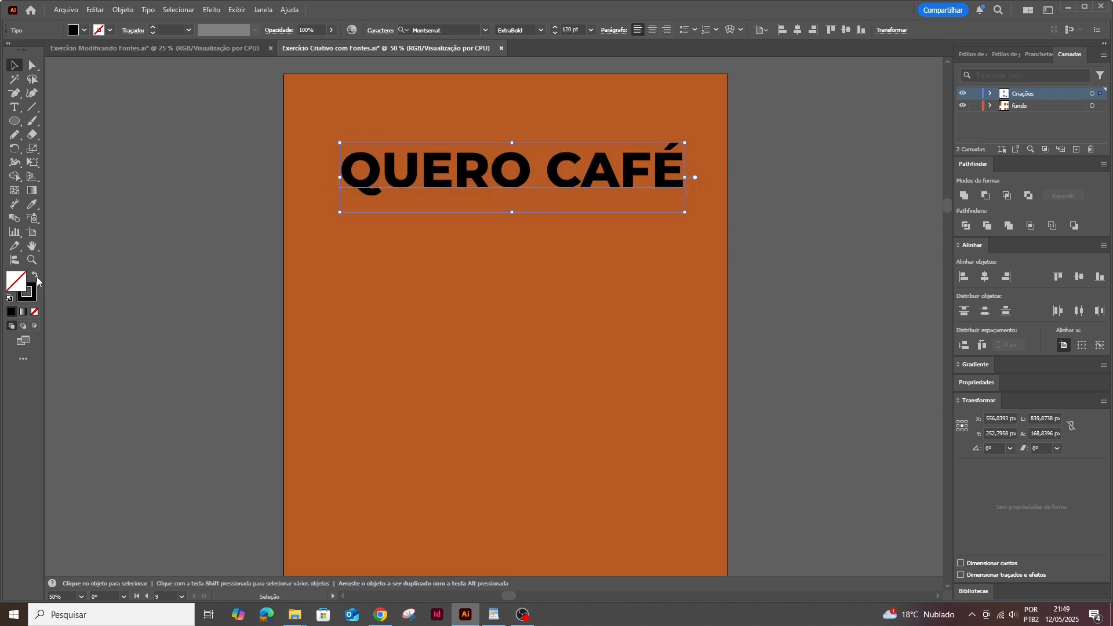
{"action": "left_click", "coordinate": [153, 30]}
{"action": "left_click", "coordinate": [153, 31]}
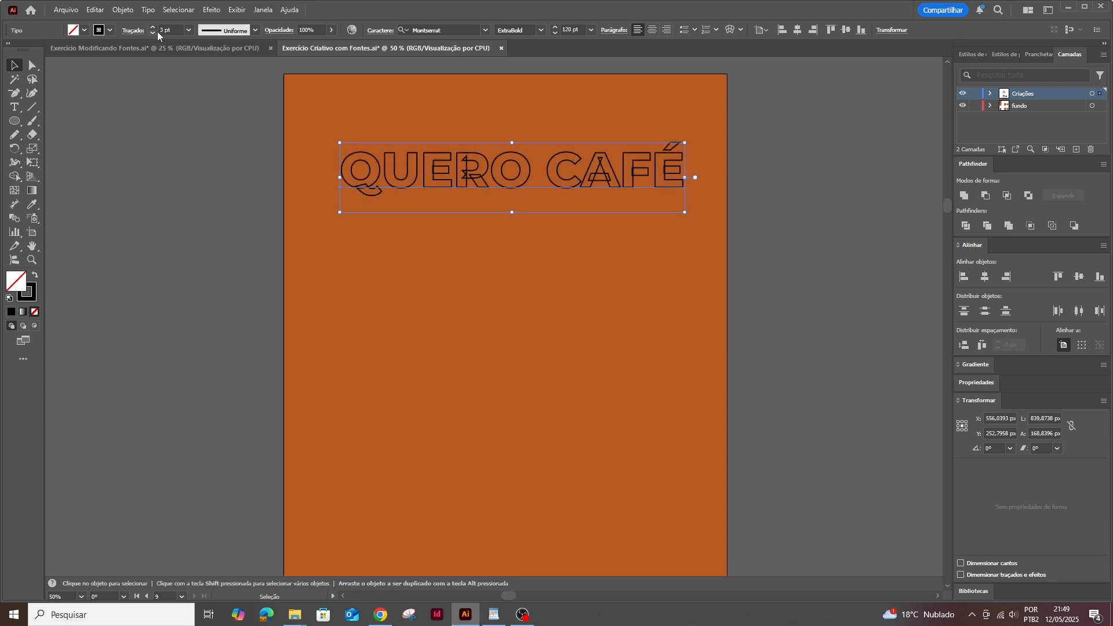
- Convert the QUERO CAFÉ text to outlines
{"action": "scroll", "coordinate": [399, 200], "scroll_direction": "up", "scroll_amount": 2}
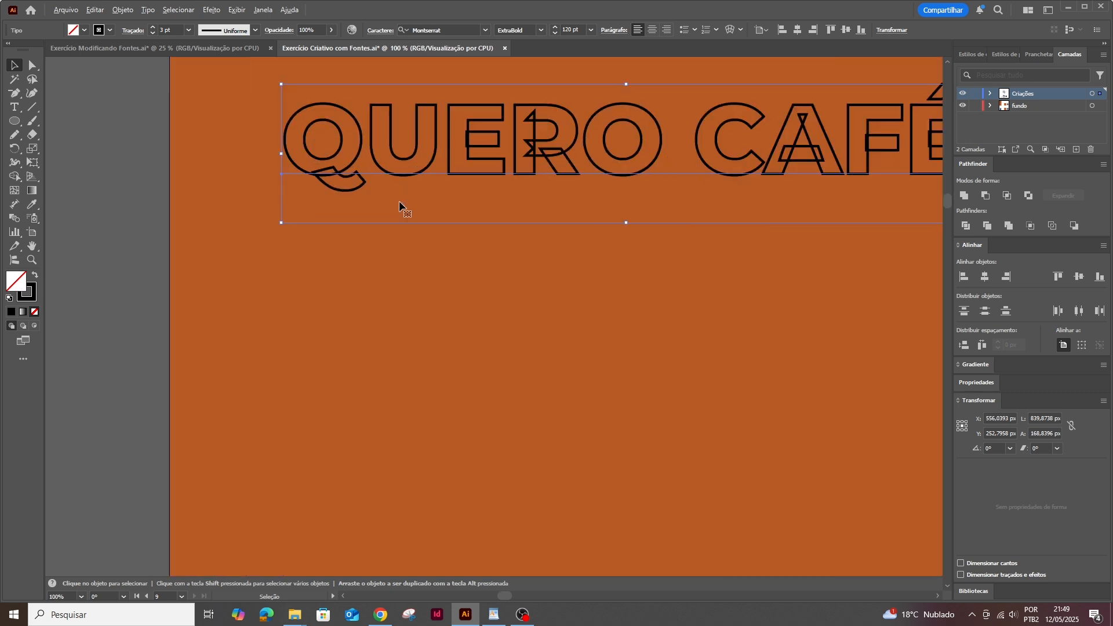
{"action": "left_click_drag", "start_coordinate": [472, 173], "coordinate": [329, 237]}
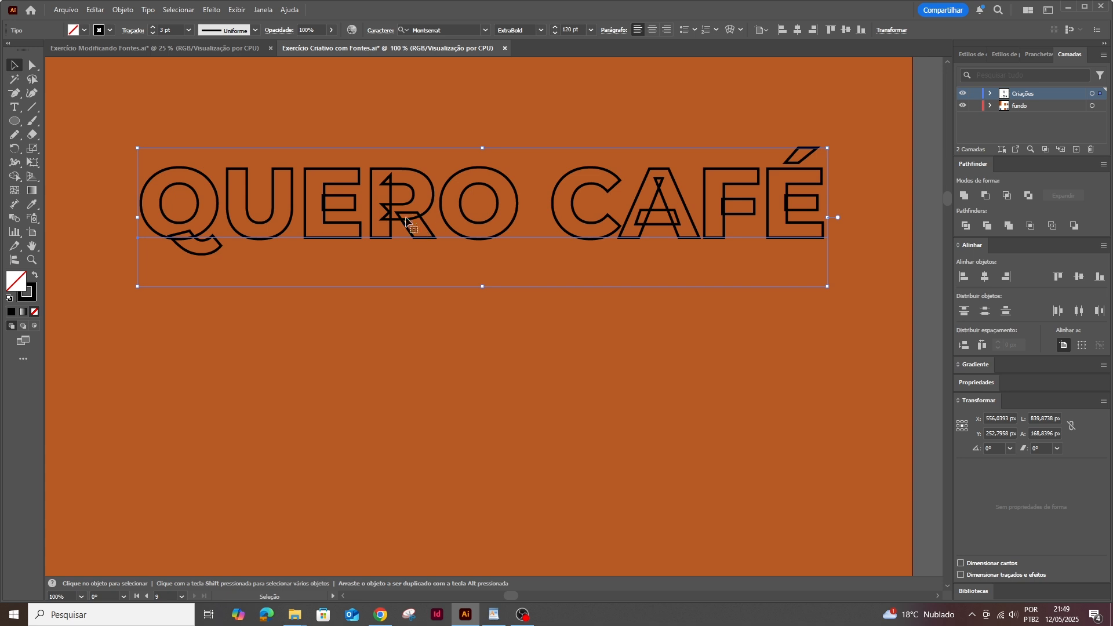
{"action": "left_click", "coordinate": [503, 239]}
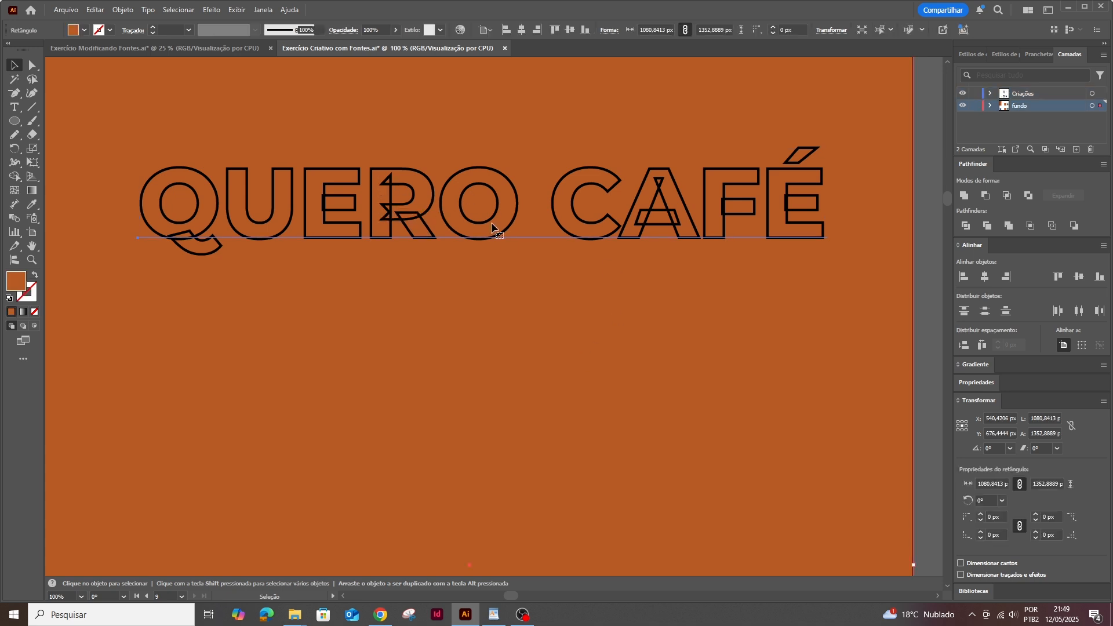
{"action": "left_click", "coordinate": [493, 225]}
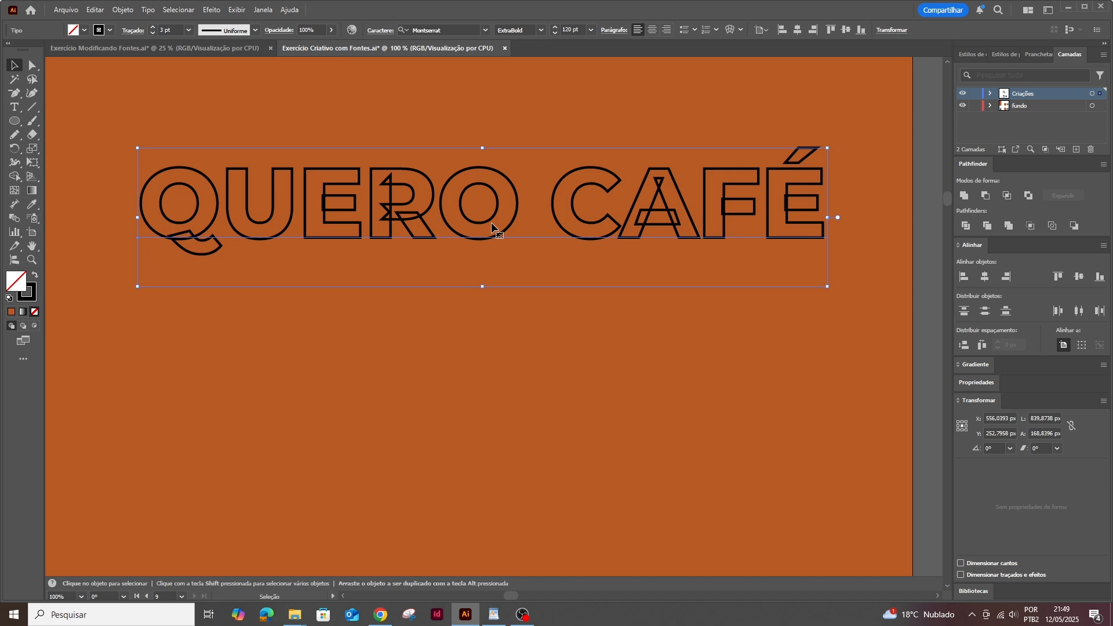
{"action": "right_click", "coordinate": [492, 223]}
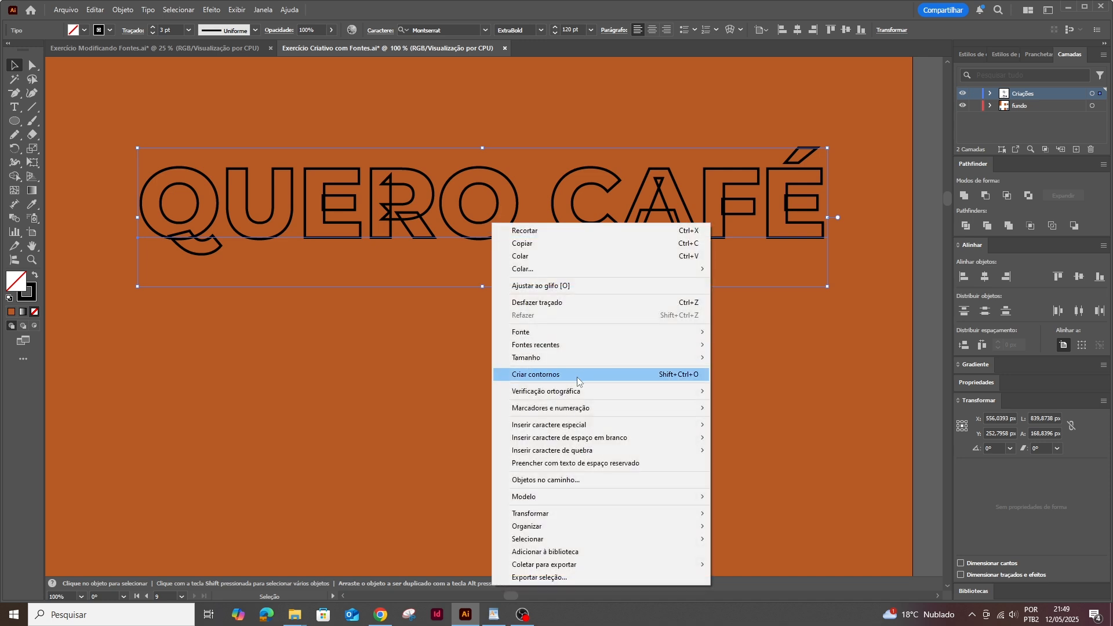
{"action": "left_click", "coordinate": [577, 377]}
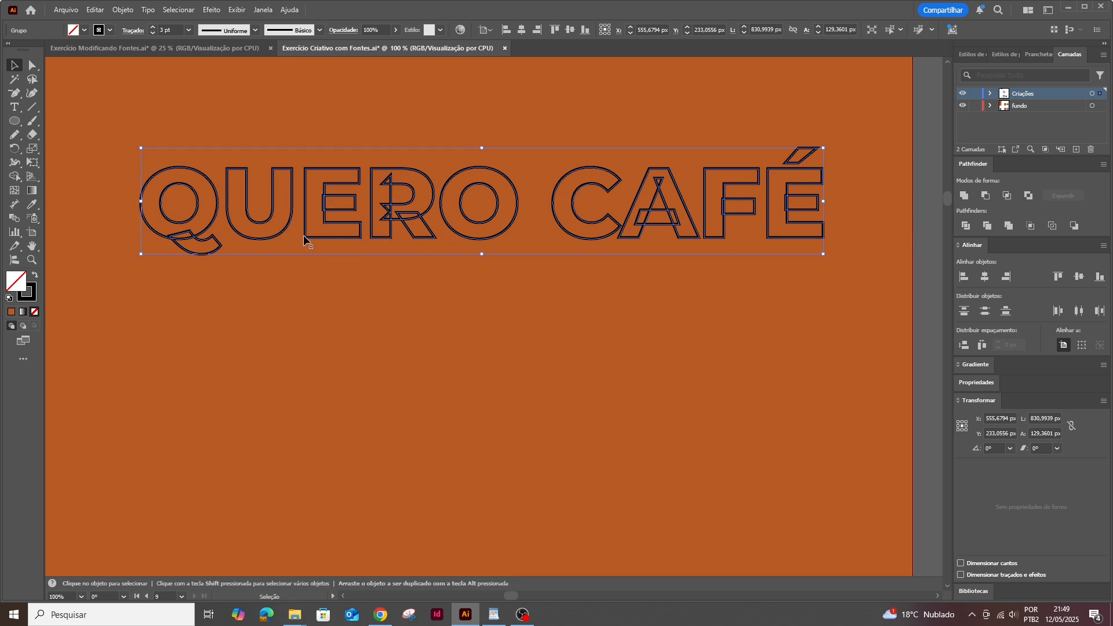
- Unite the overlapping shapes inside the outlined QUERO CAFÉ letters with the Pathfinder
{"action": "left_click", "coordinate": [262, 9]}
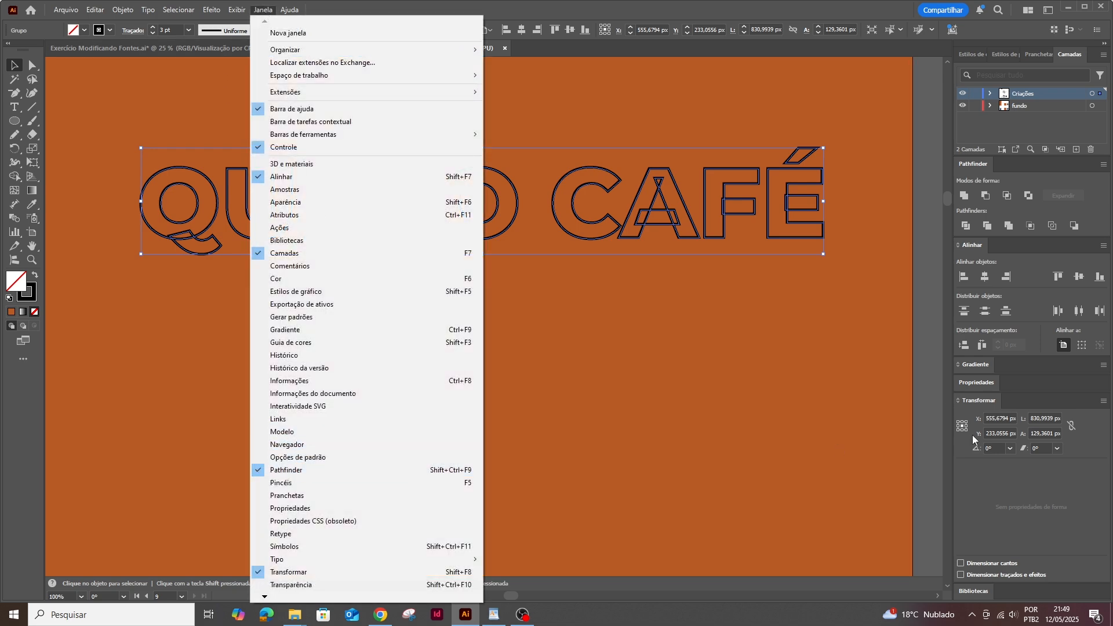
{"action": "left_click", "coordinate": [959, 171]}
{"action": "left_click_drag", "start_coordinate": [959, 171], "coordinate": [399, 327]}
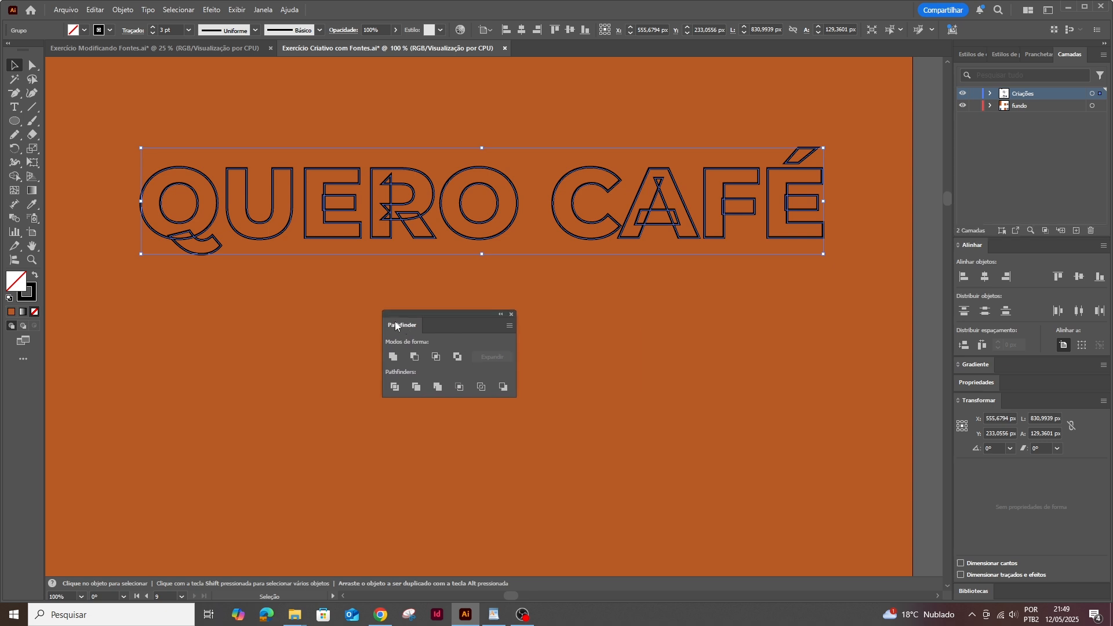
{"action": "left_click", "coordinate": [394, 358]}
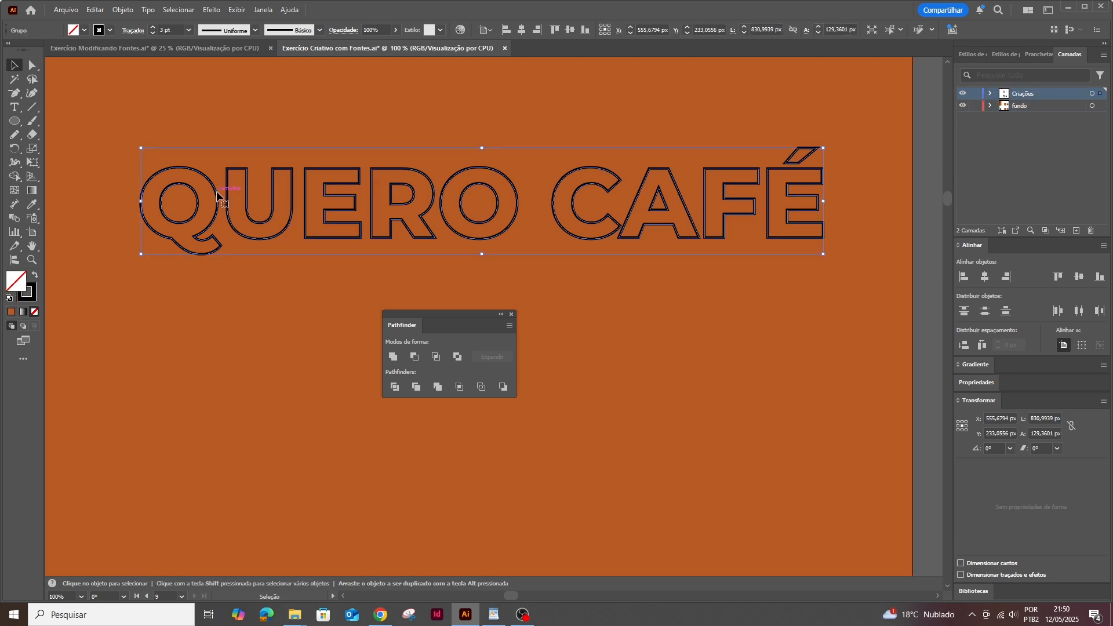
{"action": "left_click_drag", "start_coordinate": [484, 314], "coordinate": [1044, 242]}
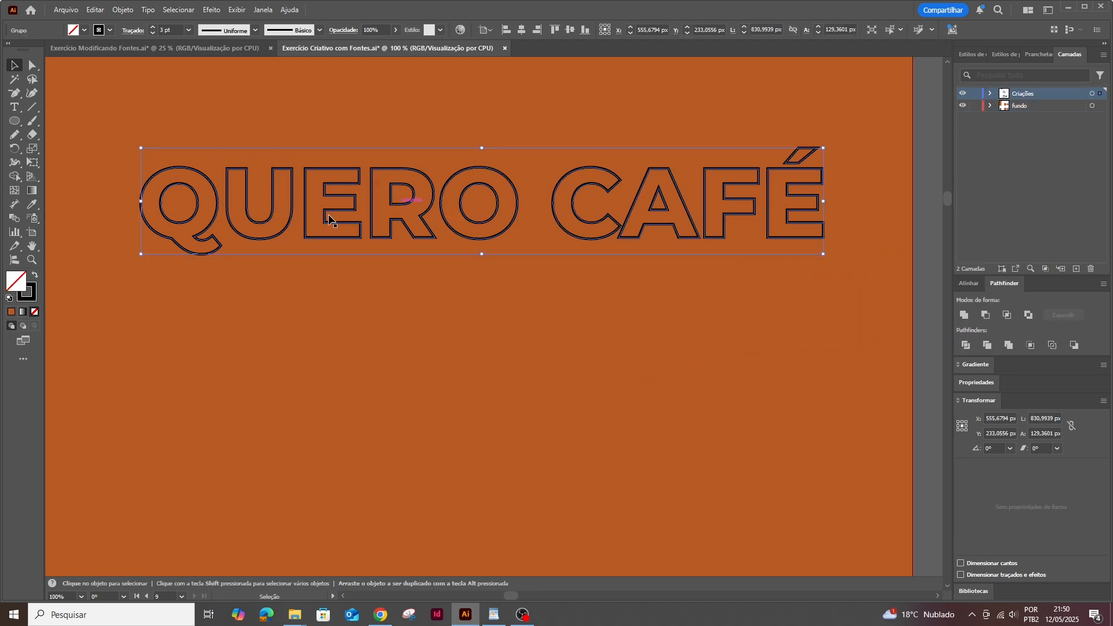
- Change the stroke colour of the outlined QUERO CAFÉ lettering to white
{"action": "scroll", "coordinate": [426, 293], "scroll_direction": "down", "scroll_amount": 1}
{"action": "left_click", "coordinate": [359, 253]}
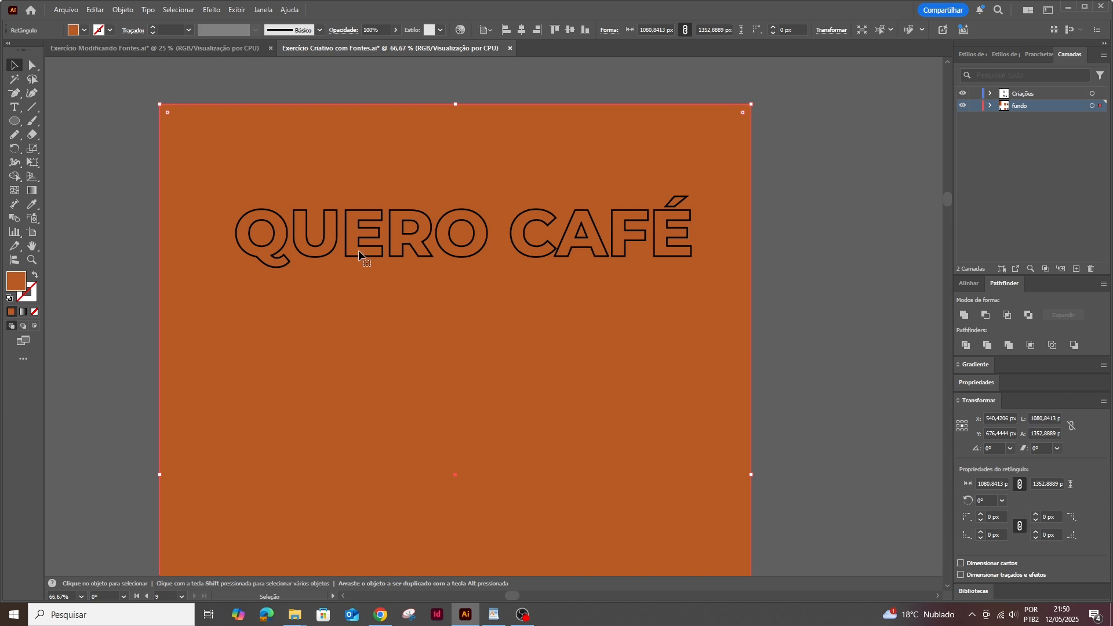
{"action": "left_click", "coordinate": [388, 242]}
{"action": "left_click", "coordinate": [110, 29]}
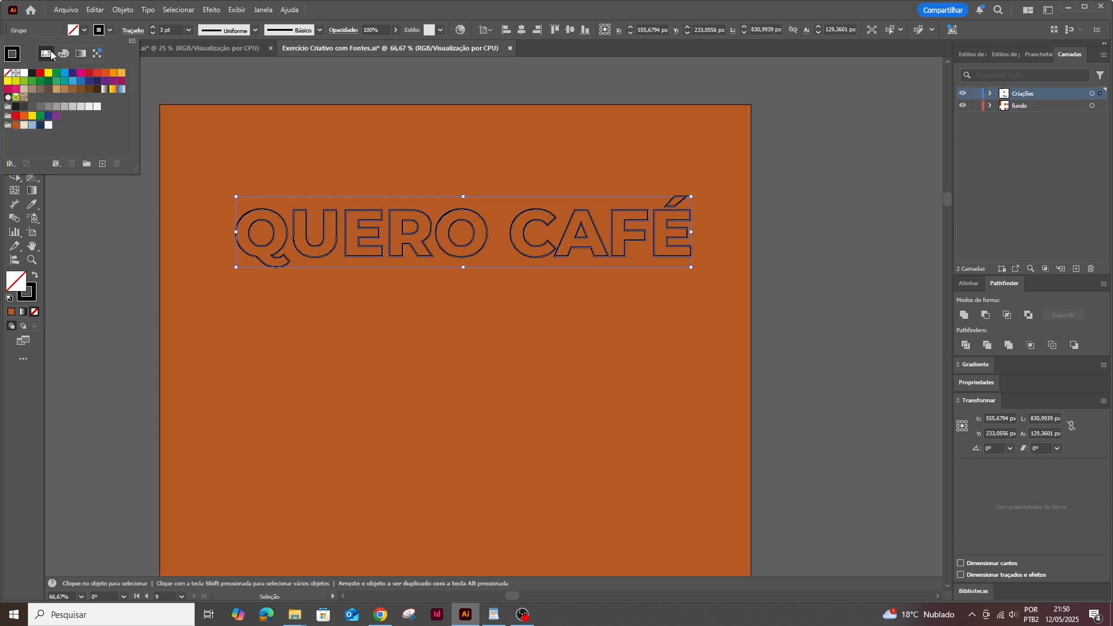
{"action": "left_click", "coordinate": [26, 77]}
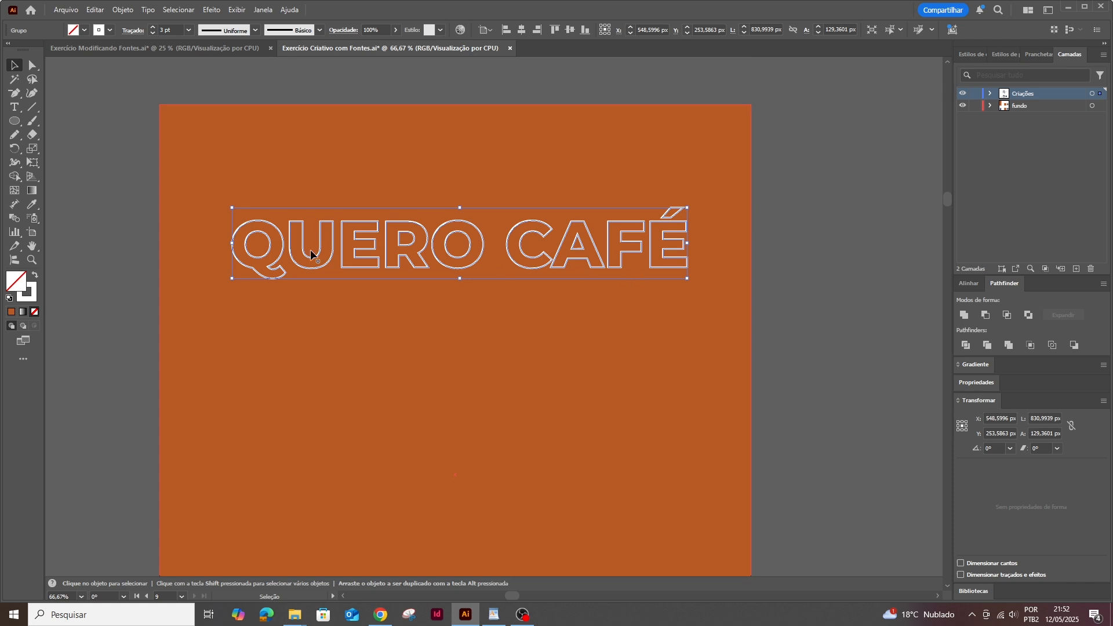
- Apply a Transform effect to the QUERO CAFÉ lettering with a 120 px vertical move and 4 copies
{"action": "left_click", "coordinate": [219, 14]}
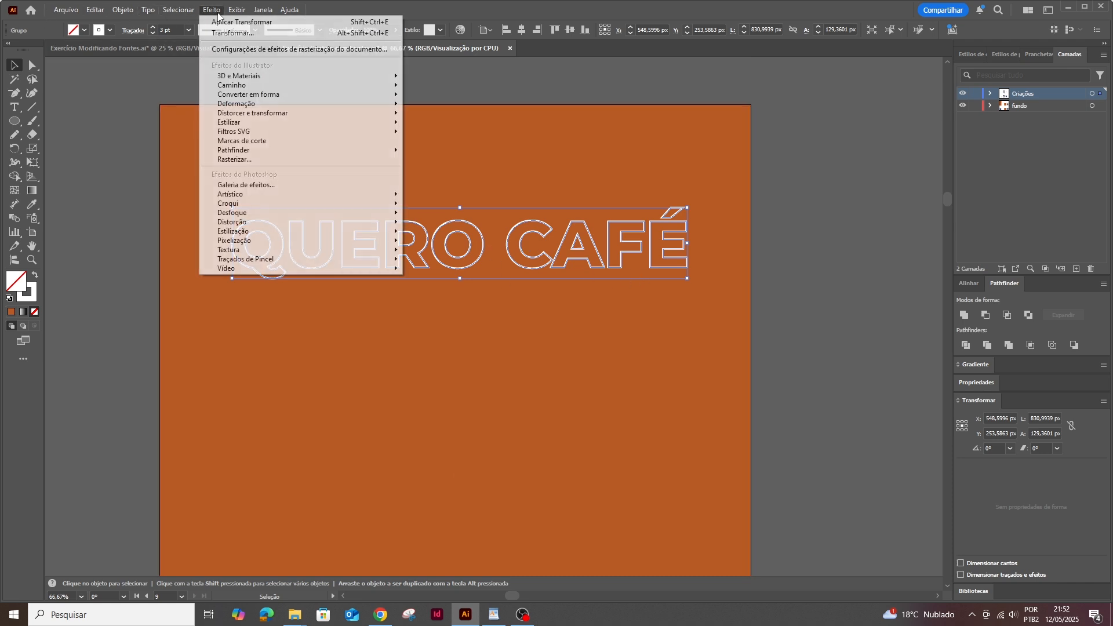
{"action": "mouse_move", "coordinate": [253, 114]}
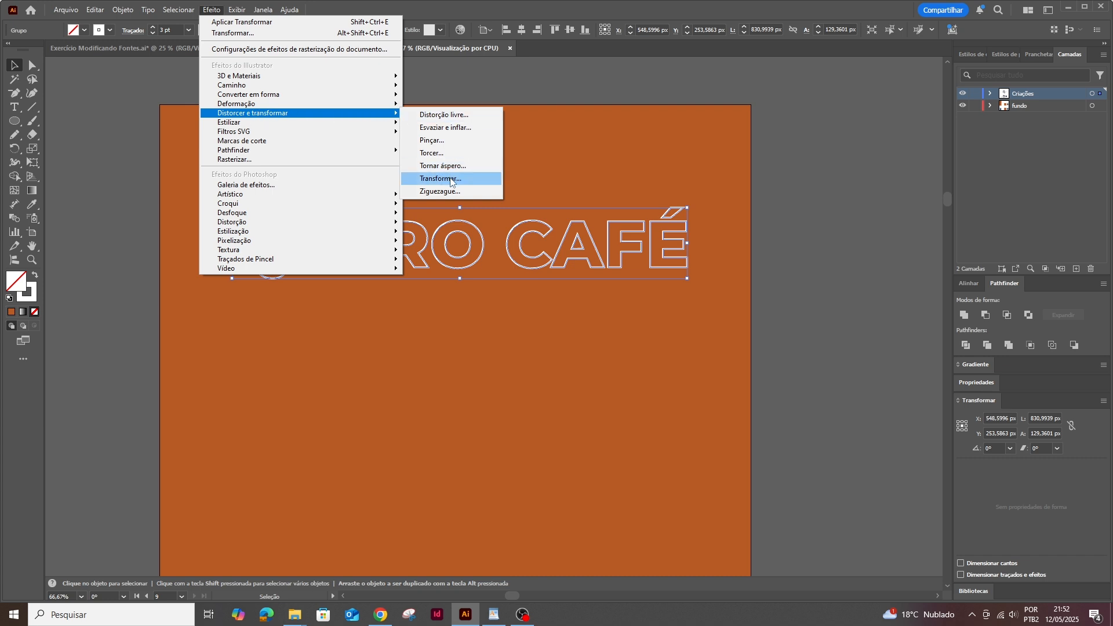
{"action": "left_click", "coordinate": [450, 179]}
{"action": "mouse_move", "coordinate": [715, 148]}
{"action": "left_mouse_down"}
{"action": "mouse_move", "coordinate": [710, 240]}
{"action": "mouse_move", "coordinate": [644, 190]}
{"action": "mouse_move", "coordinate": [736, 152]}
{"action": "left_mouse_up"}
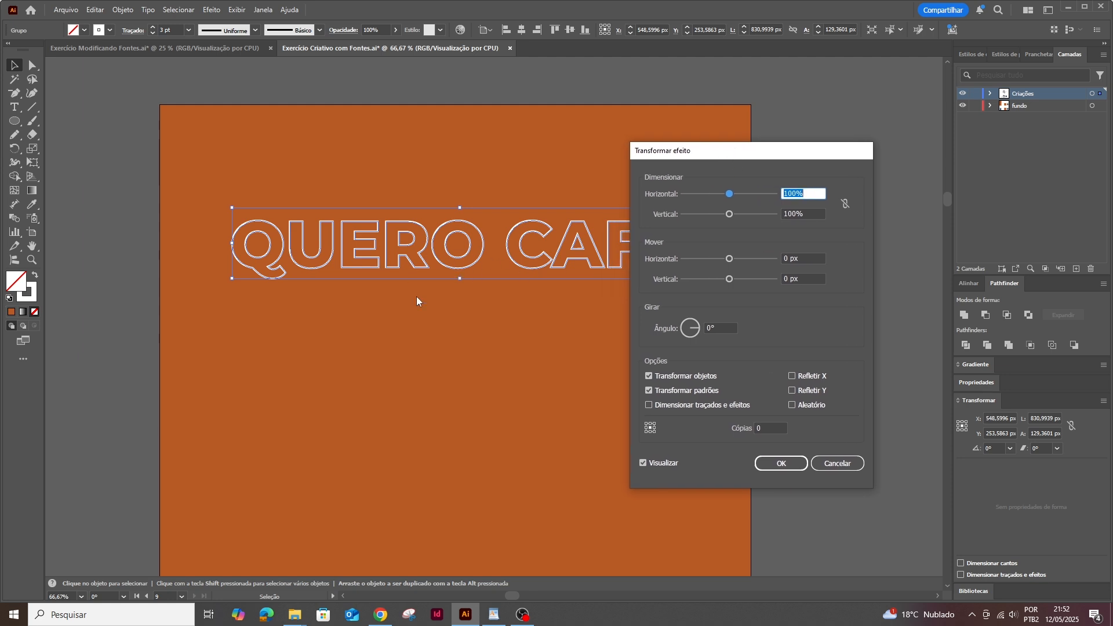
{"action": "double_click", "coordinate": [787, 279]}
{"action": "type", "text": "120"}
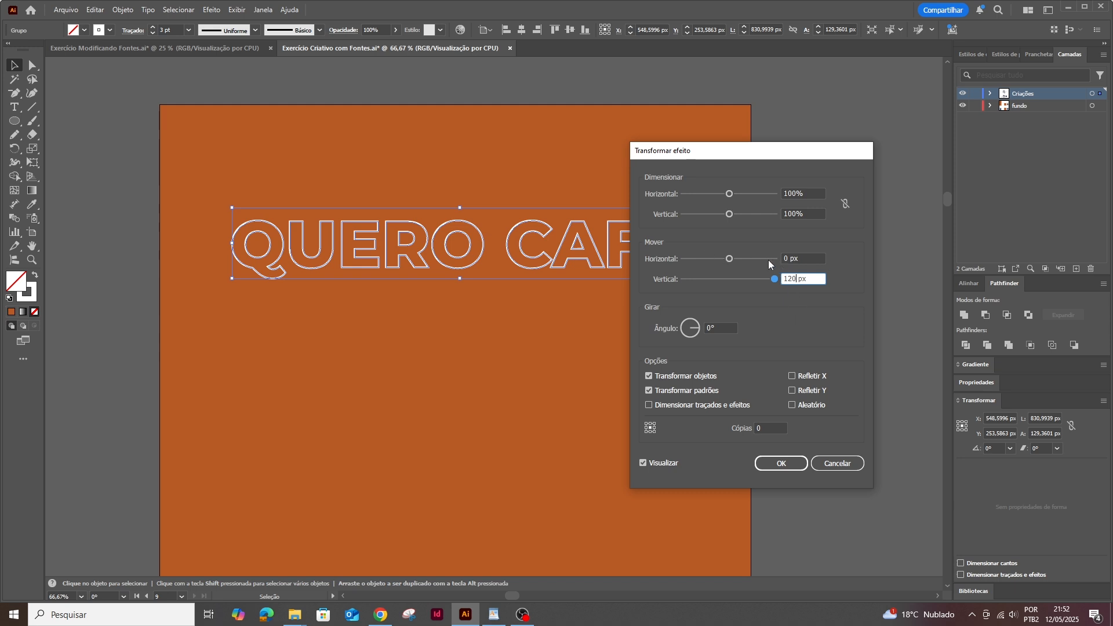
{"action": "left_click", "coordinate": [763, 428]}
{"action": "type", "text": "4"}
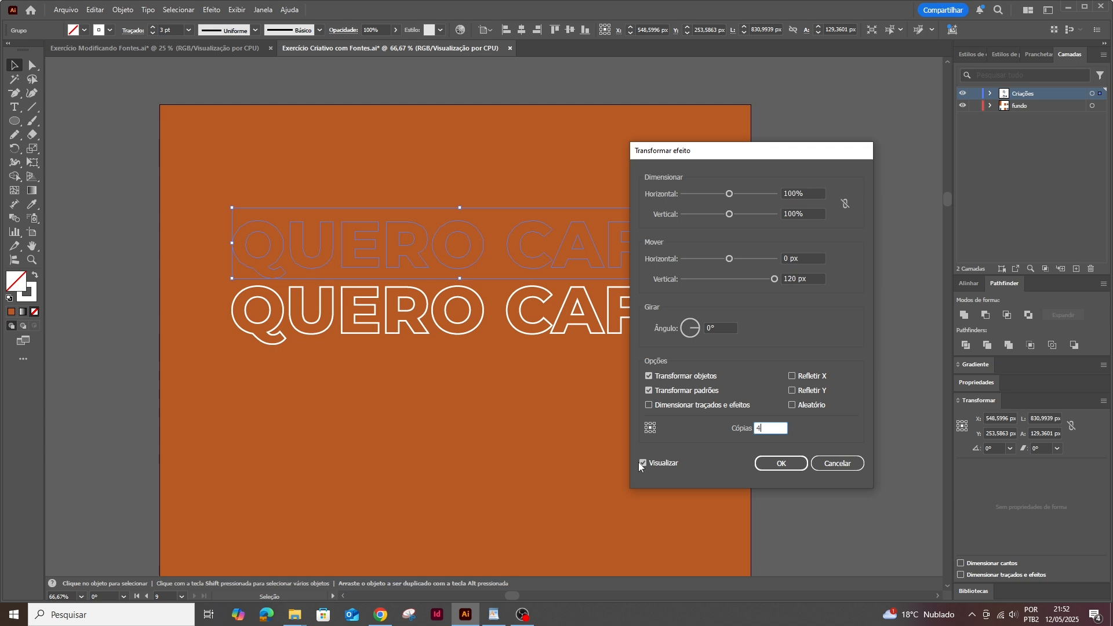
{"action": "key", "text": "Tab"}
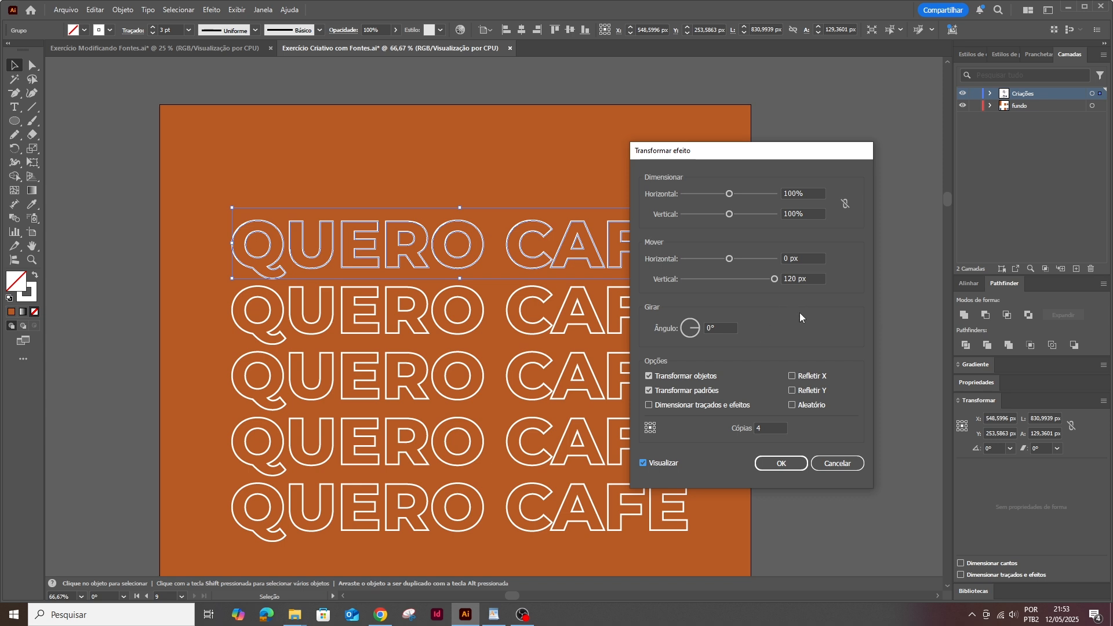
{"action": "left_click", "coordinate": [781, 464]}
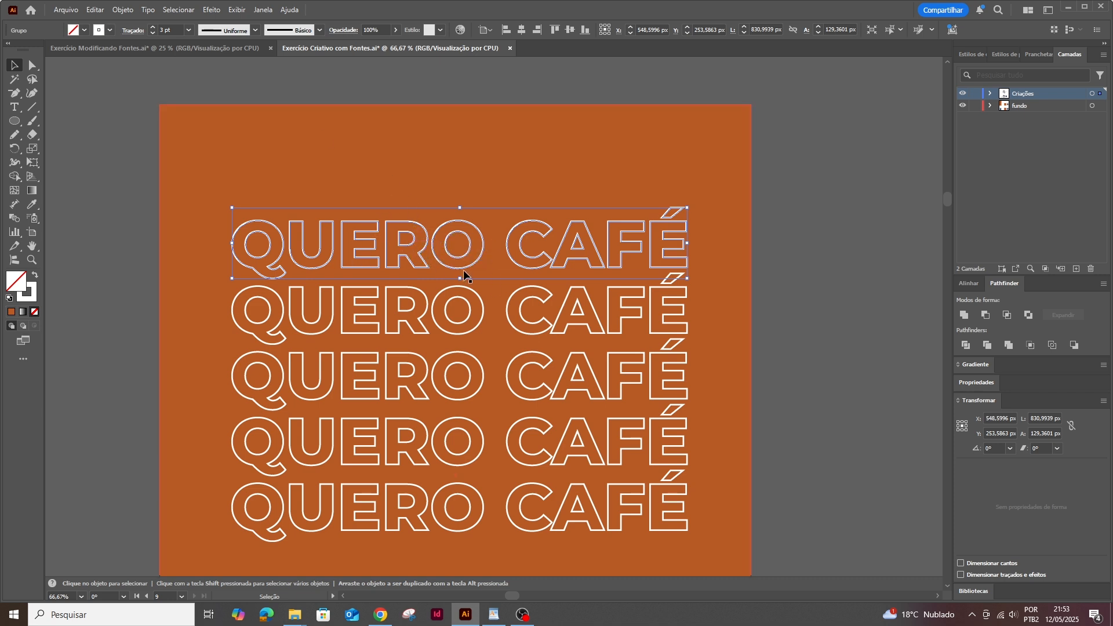
- Start a warp envelope on the QUERO CAFÉ lettering, trying the Arco and Arco superior styles before choosing horizontal Onda
{"action": "left_click", "coordinate": [128, 11]}
{"action": "mouse_move", "coordinate": [185, 429]}
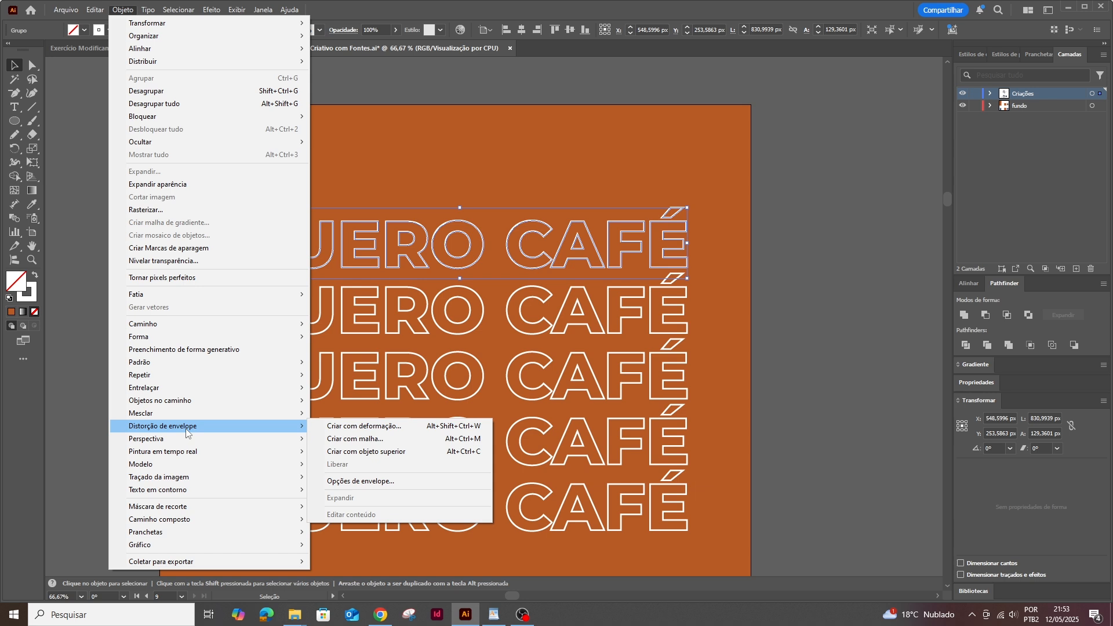
{"action": "left_click", "coordinate": [340, 432]}
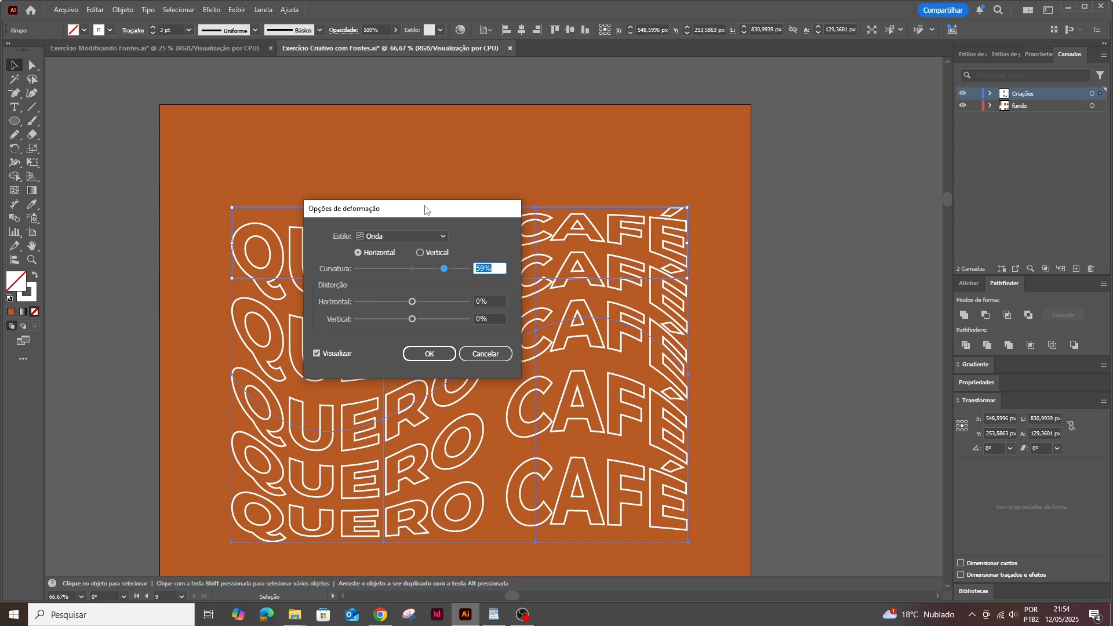
{"action": "left_click_drag", "start_coordinate": [427, 211], "coordinate": [562, 191]}
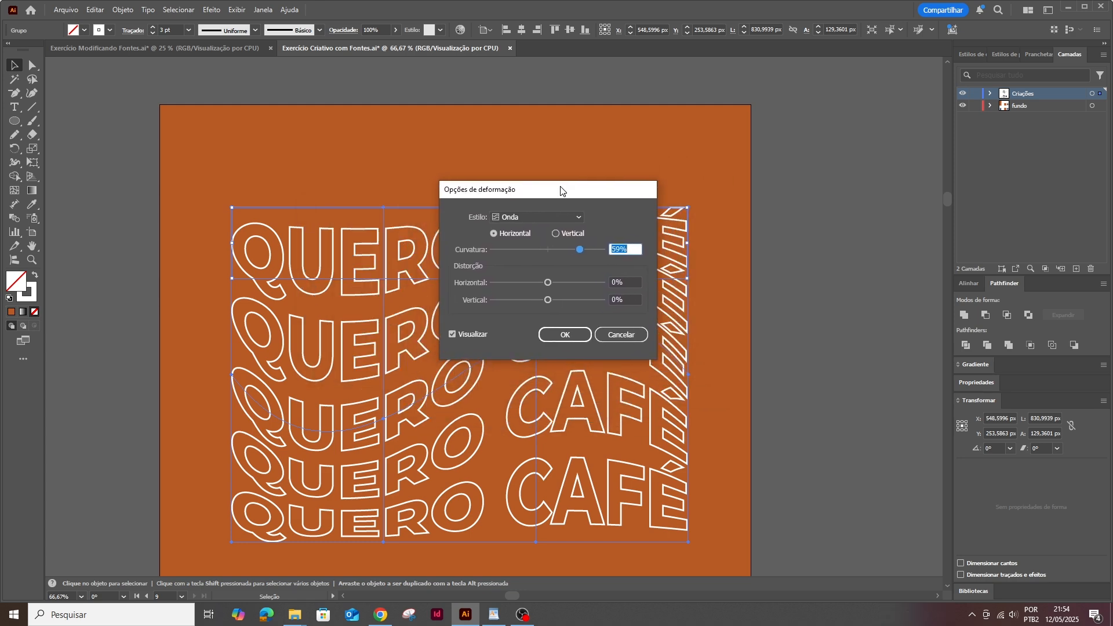
{"action": "left_click", "coordinate": [530, 218]}
{"action": "left_click", "coordinate": [530, 219]}
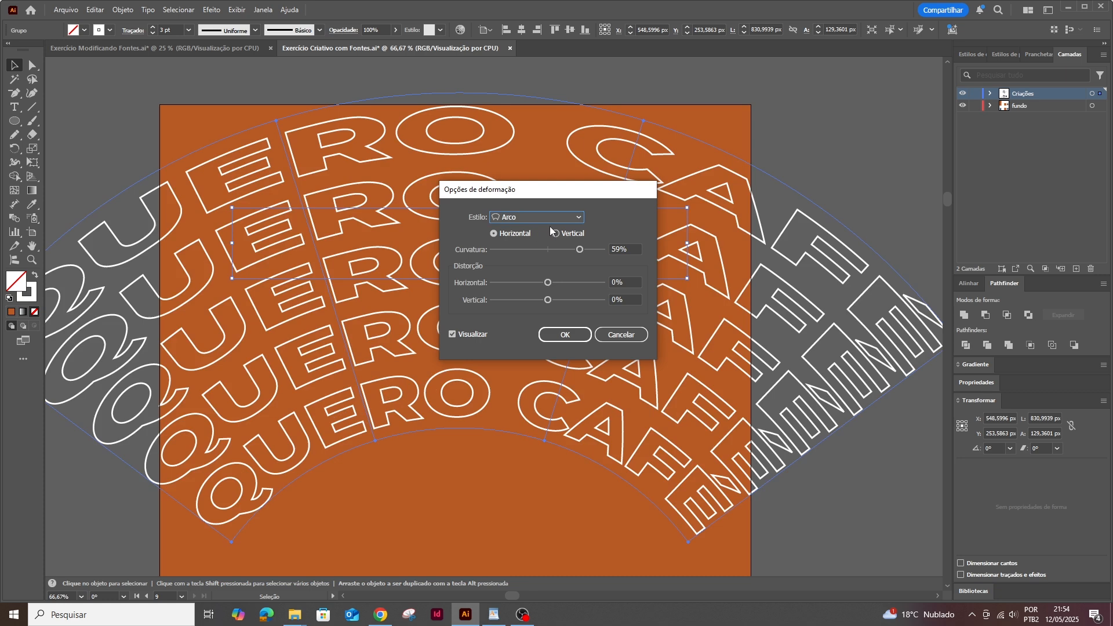
{"action": "left_click", "coordinate": [555, 218]}
{"action": "left_click", "coordinate": [556, 255]}
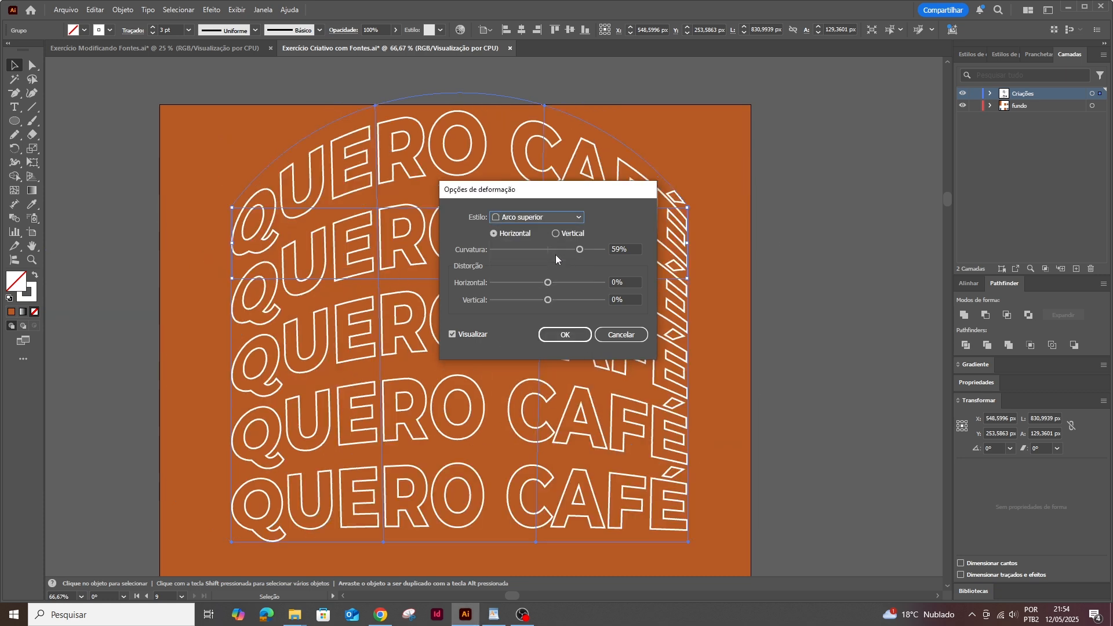
{"action": "left_click", "coordinate": [559, 218]}
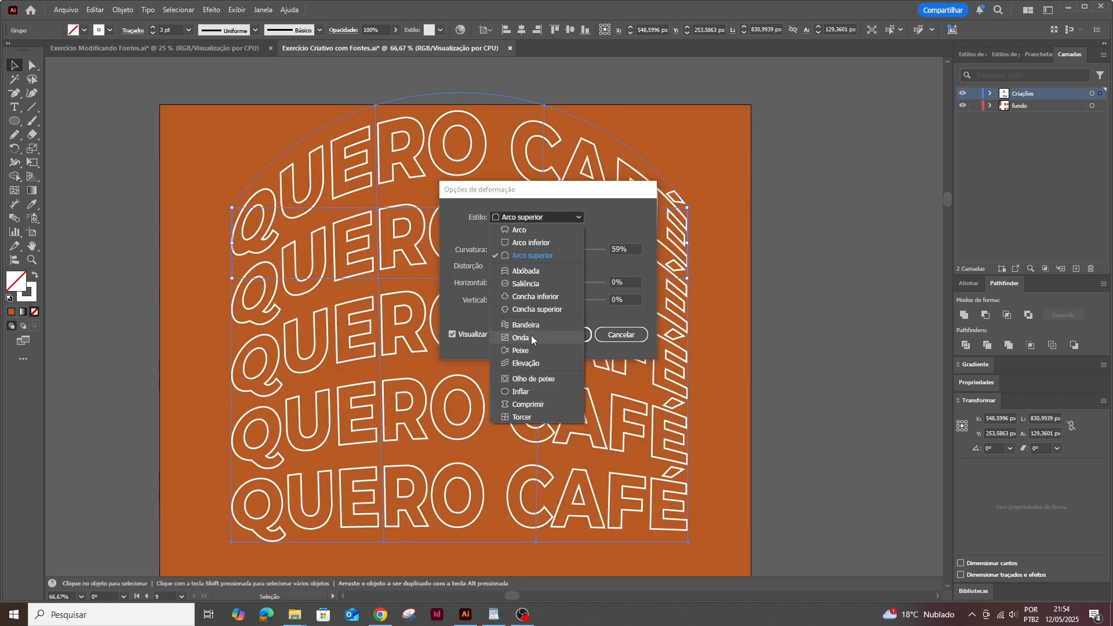
{"action": "left_click", "coordinate": [532, 338]}
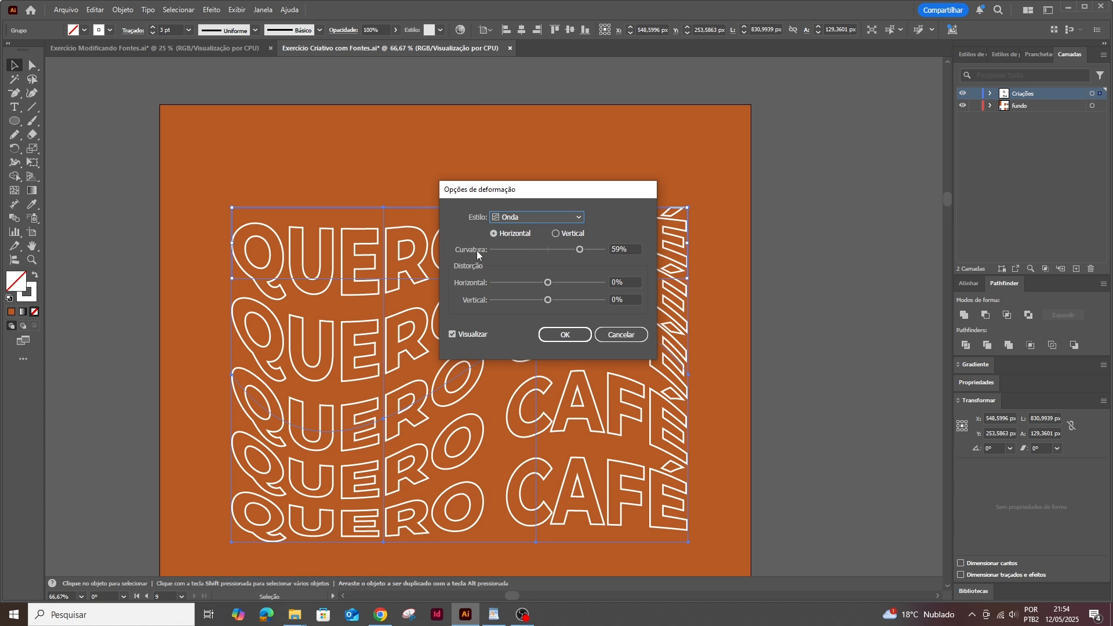
- Set the Onda warp's curvature to 42% and apply it to the QUERO CAFÉ lettering
{"action": "left_click_drag", "start_coordinate": [580, 249], "coordinate": [572, 251]}
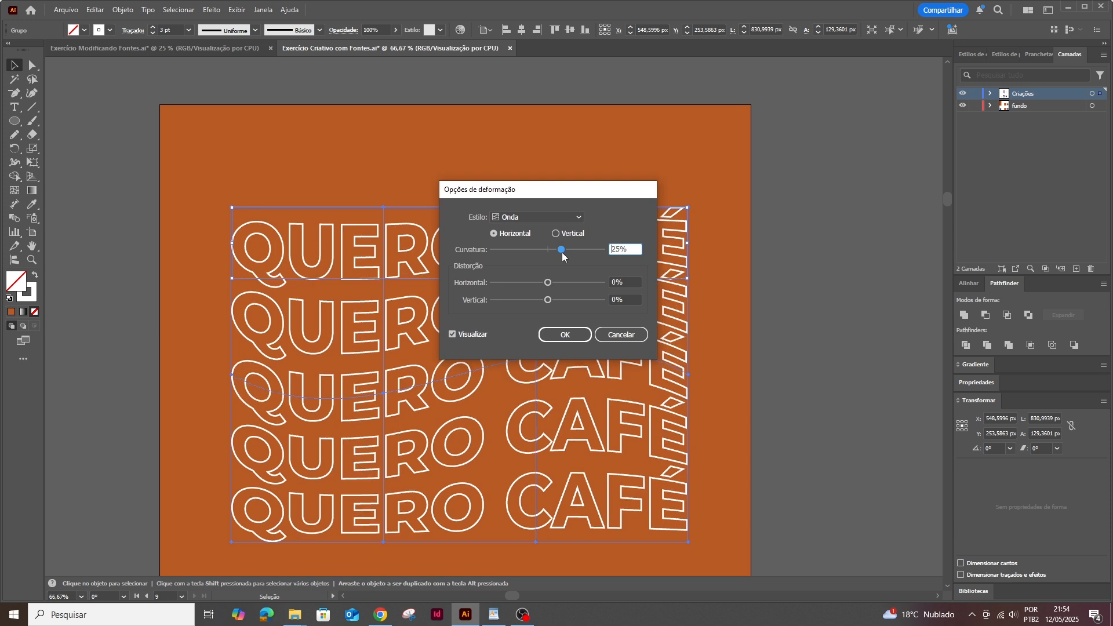
{"action": "left_click_drag", "start_coordinate": [562, 252], "coordinate": [572, 250]}
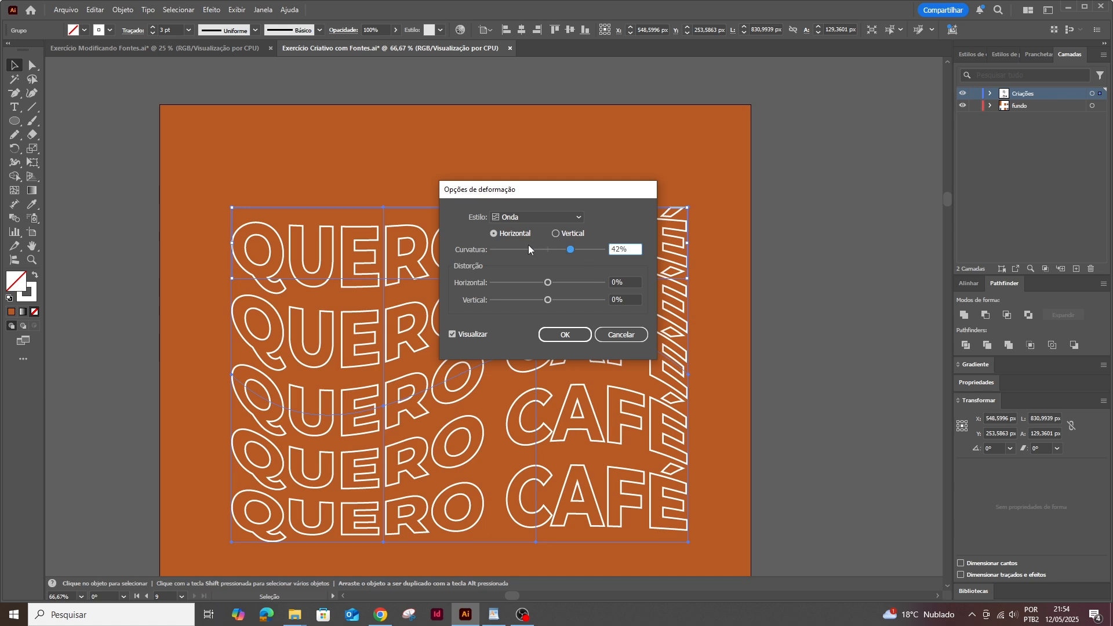
{"action": "left_click", "coordinate": [559, 339]}
- Move the warped QUERO CAFÉ lettering straight down to a Y position of about 608 px
{"action": "scroll", "coordinate": [535, 200], "scroll_direction": "down", "scroll_amount": 3}
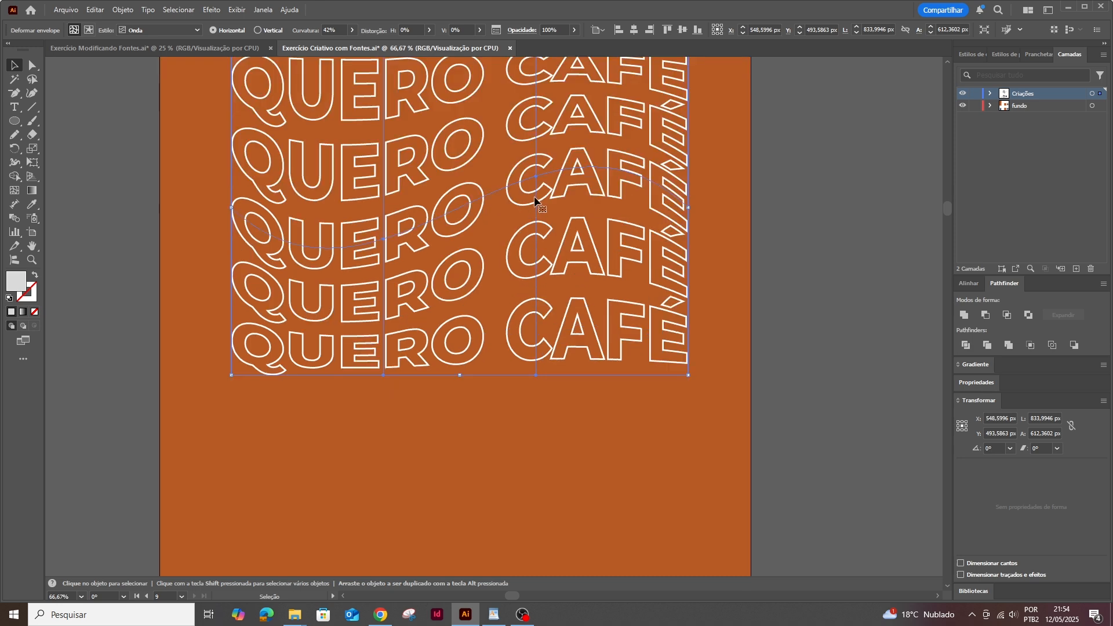
{"action": "left_click_drag", "start_coordinate": [536, 195], "coordinate": [537, 257]}
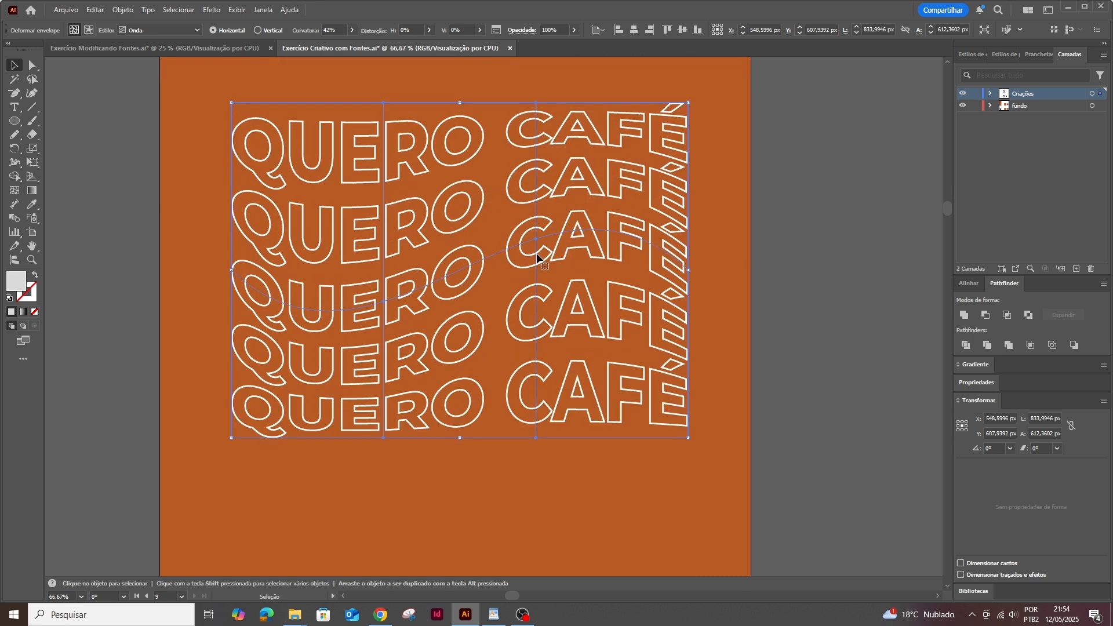
{"action": "scroll", "coordinate": [553, 276], "scroll_direction": "down", "scroll_amount": 2}
- Lock the orange background rectangle and centre the warped QUERO CAFÉ lettering horizontally on the artboard
{"action": "left_click", "coordinate": [536, 293]}
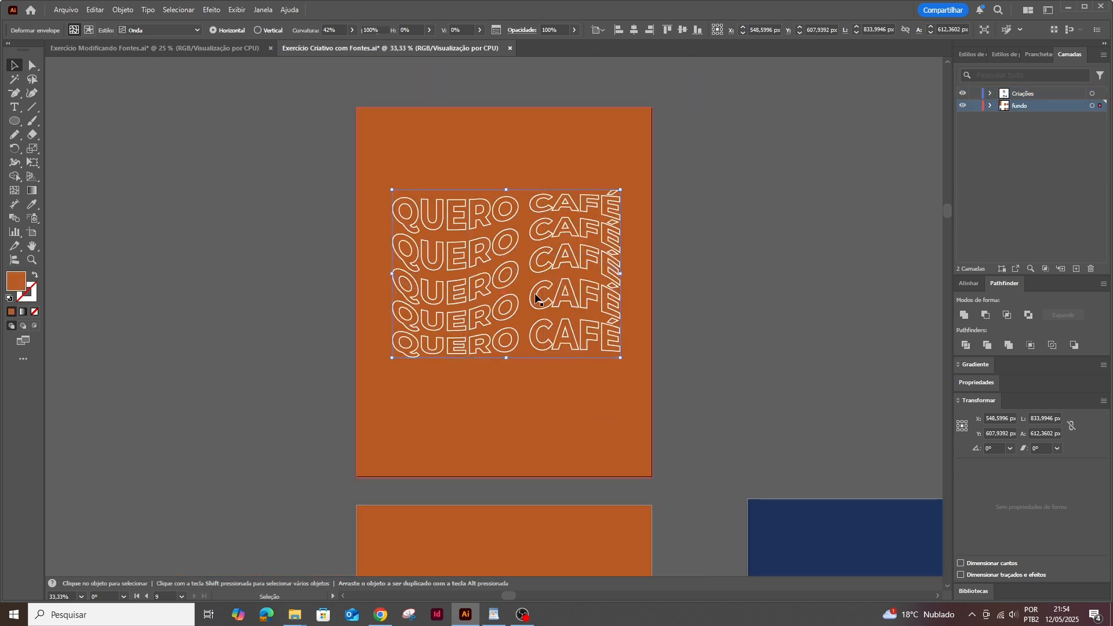
{"action": "key", "text": "ctrl+2"}
{"action": "left_click", "coordinate": [569, 254]}
{"action": "left_click", "coordinate": [627, 249]}
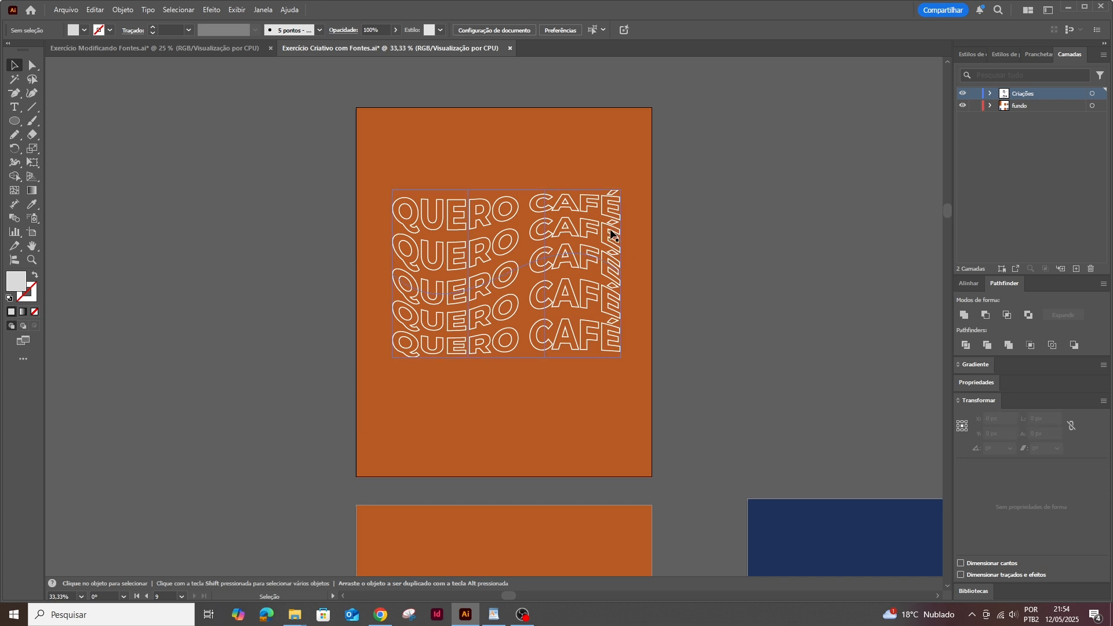
{"action": "left_click_drag", "start_coordinate": [610, 231], "coordinate": [606, 233]}
{"action": "left_click", "coordinate": [769, 204]}
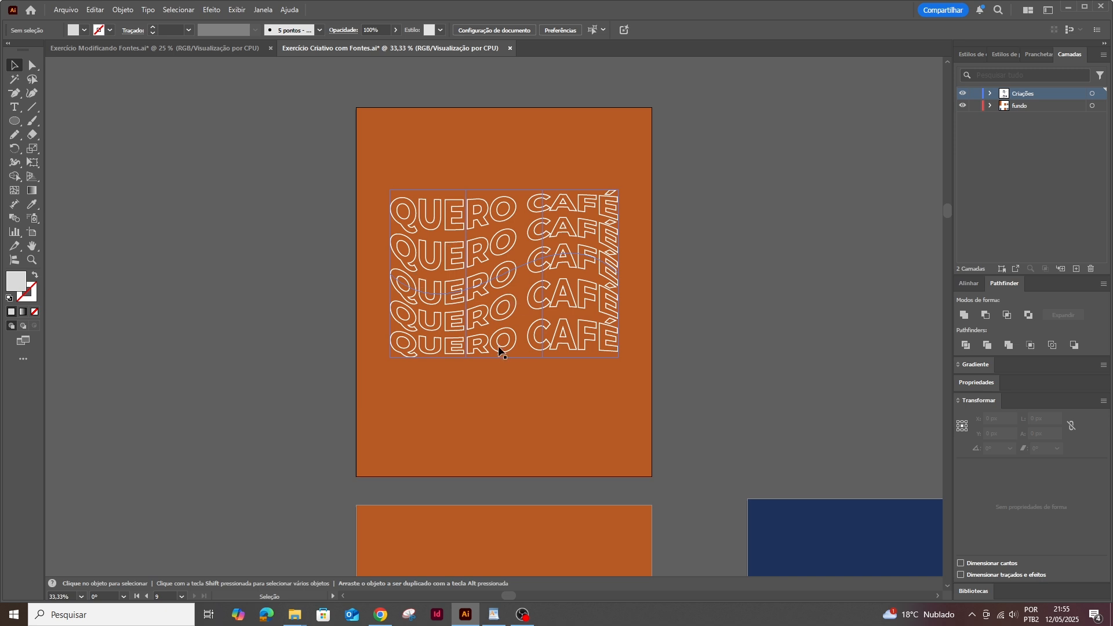
- Place a black Lorem ipsum sample text below the QUERO CAFÉ lettering and convert it to outlines
{"action": "key", "text": "t"}
{"action": "left_click", "coordinate": [420, 405]}
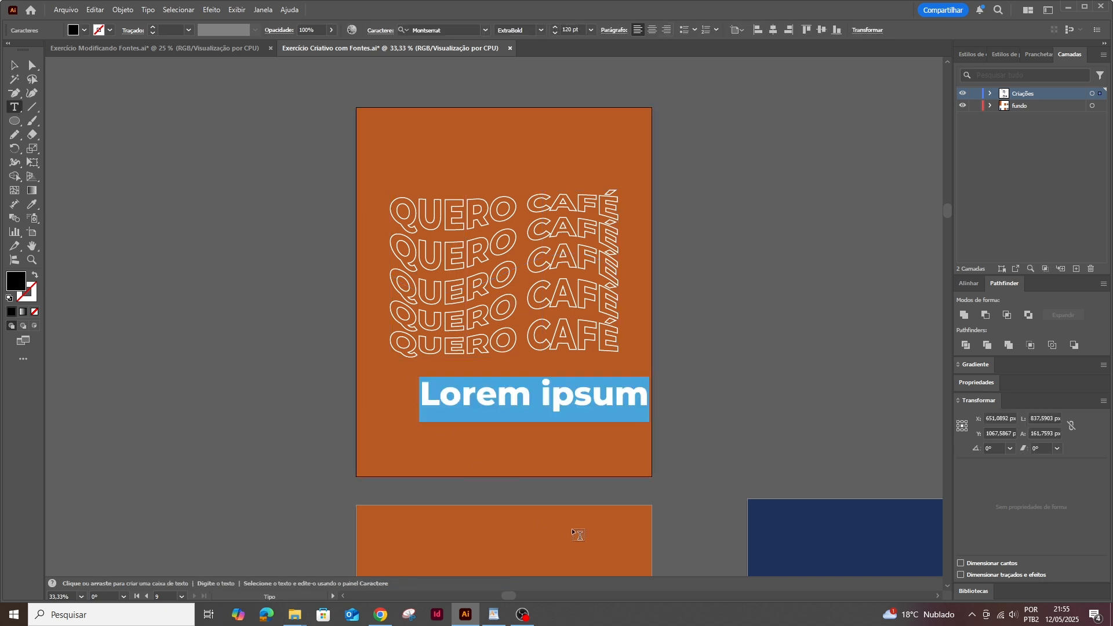
{"action": "key", "text": "Escape"}
{"action": "left_click_drag", "start_coordinate": [598, 397], "coordinate": [582, 396]}
{"action": "right_click", "coordinate": [583, 396]}
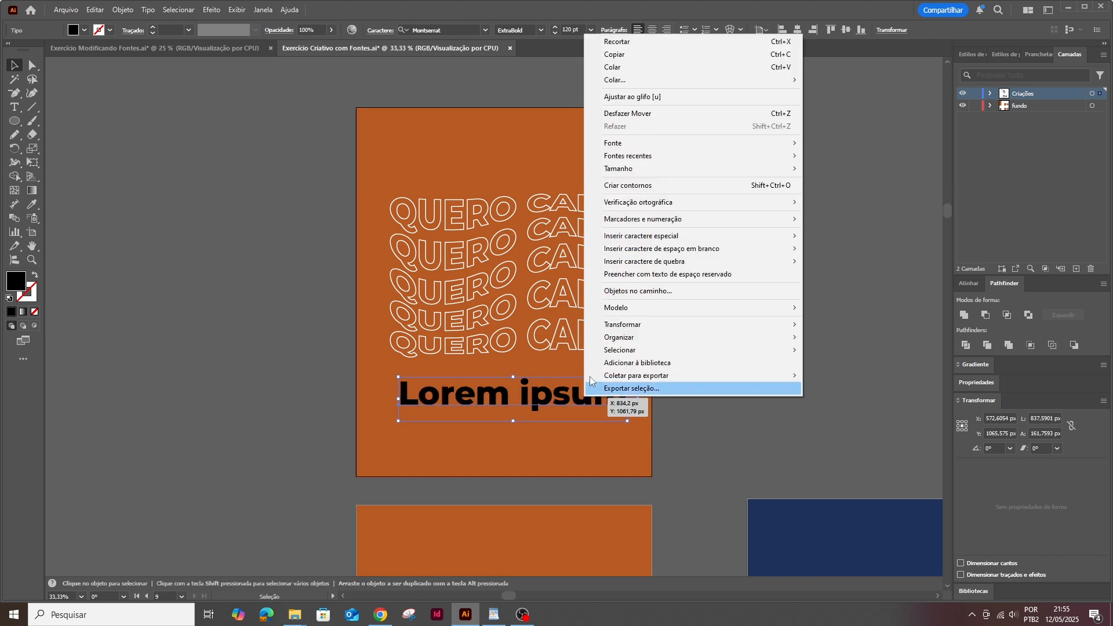
{"action": "left_click", "coordinate": [644, 186]}
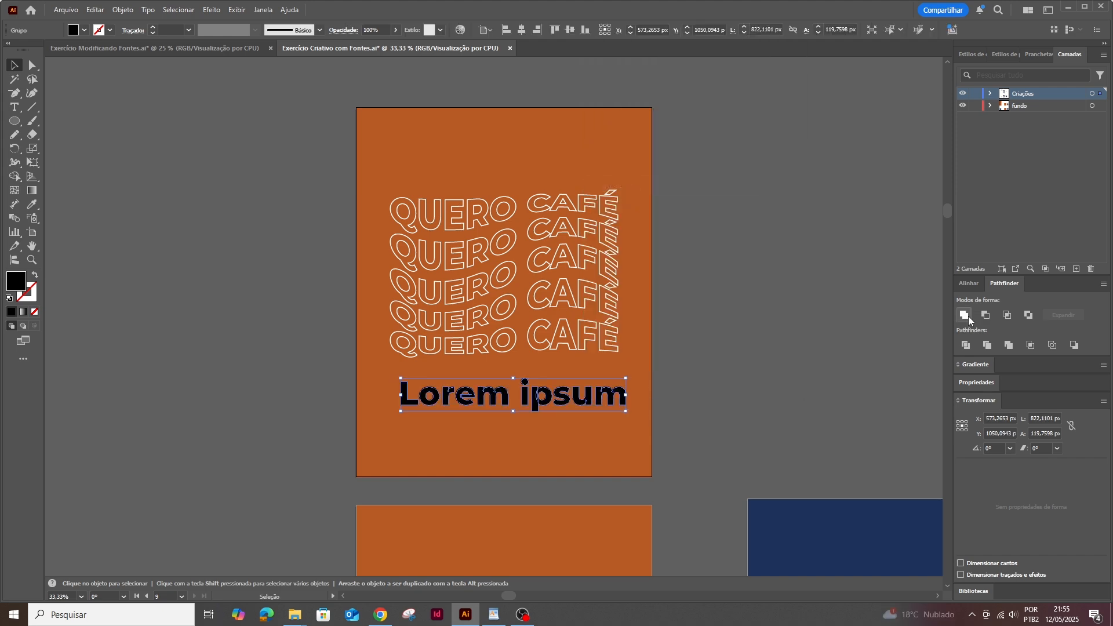
- Start a warp envelope on the outlined Lorem ipsum text in the Onda style with 31% curvature
{"action": "left_click", "coordinate": [123, 10]}
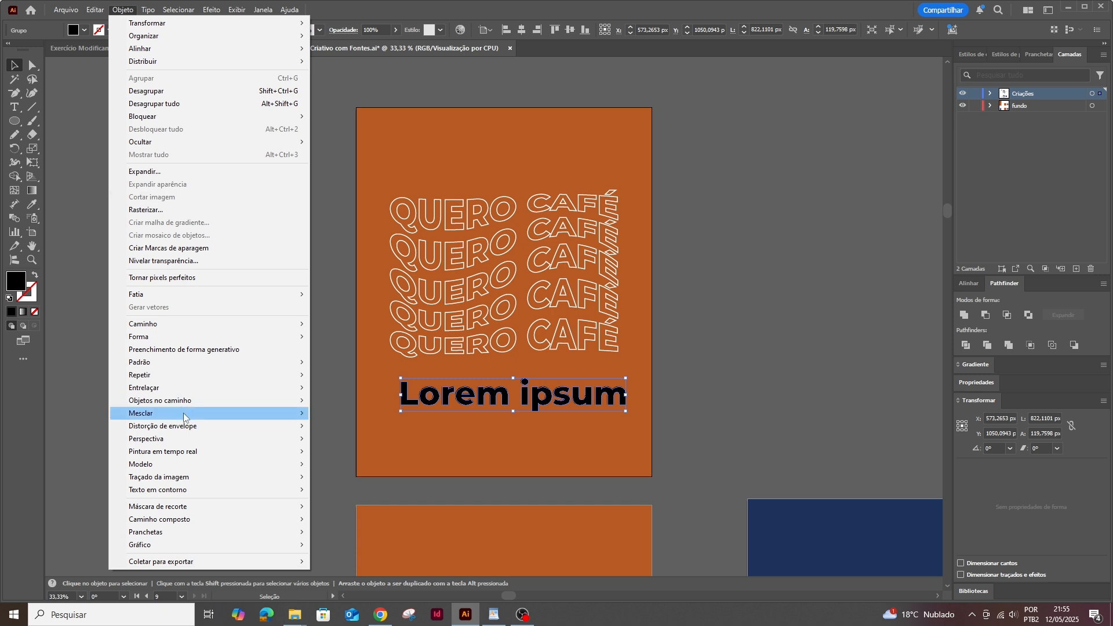
{"action": "mouse_move", "coordinate": [191, 427]}
{"action": "left_click", "coordinate": [341, 427]}
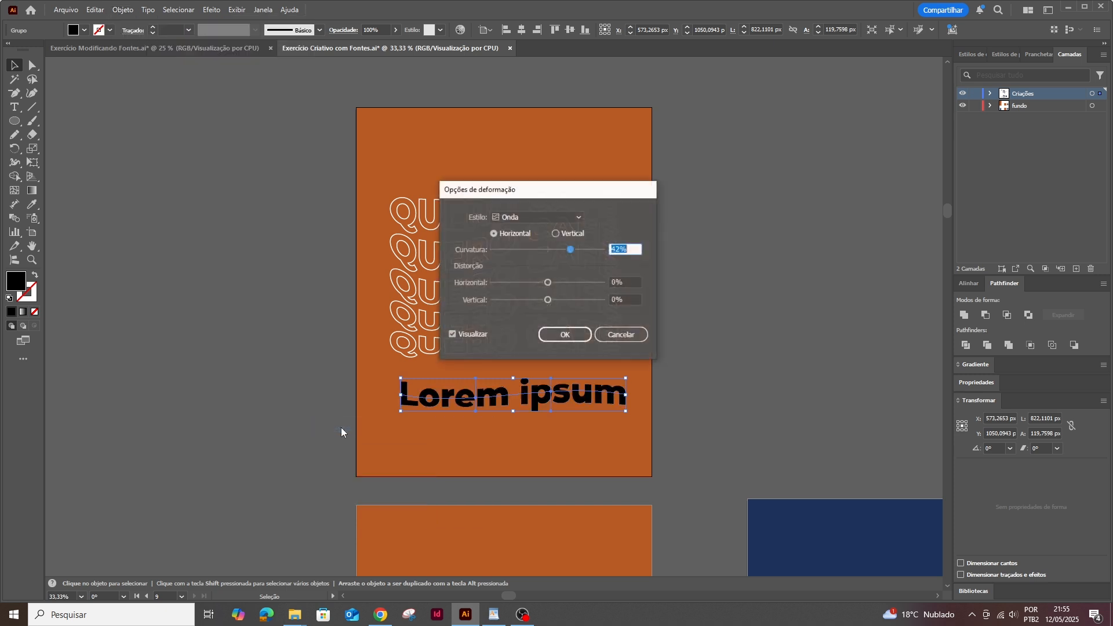
{"action": "left_click_drag", "start_coordinate": [570, 251], "coordinate": [564, 254]}
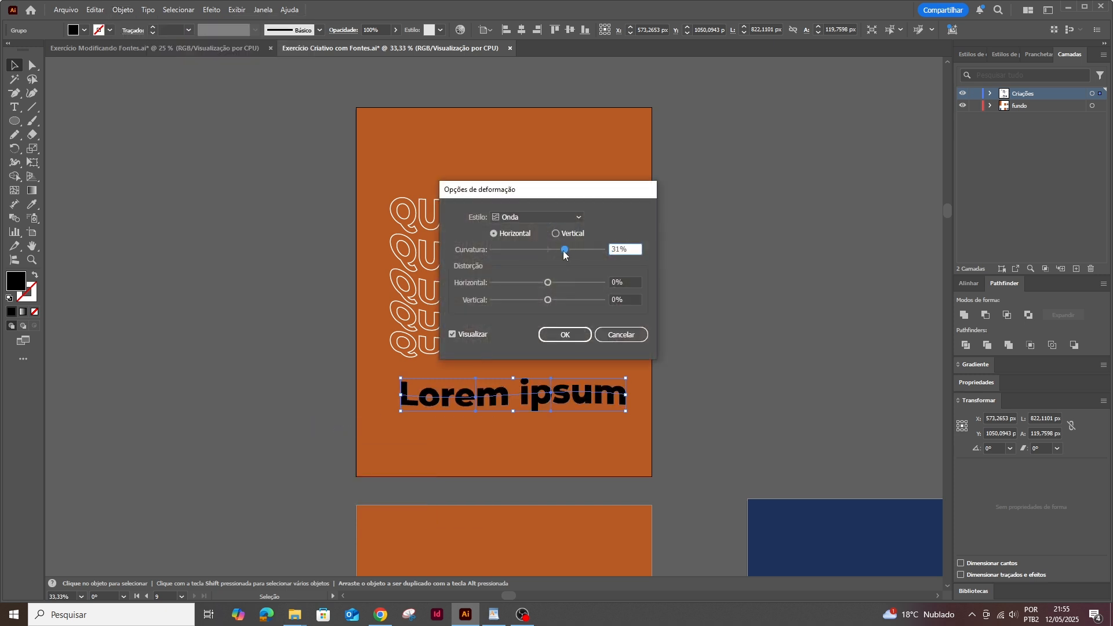
- Preview the Concha superior, Inflar and Arco warp styles on the Lorem ipsum text, then cancel the warp
{"action": "left_click", "coordinate": [561, 217]}
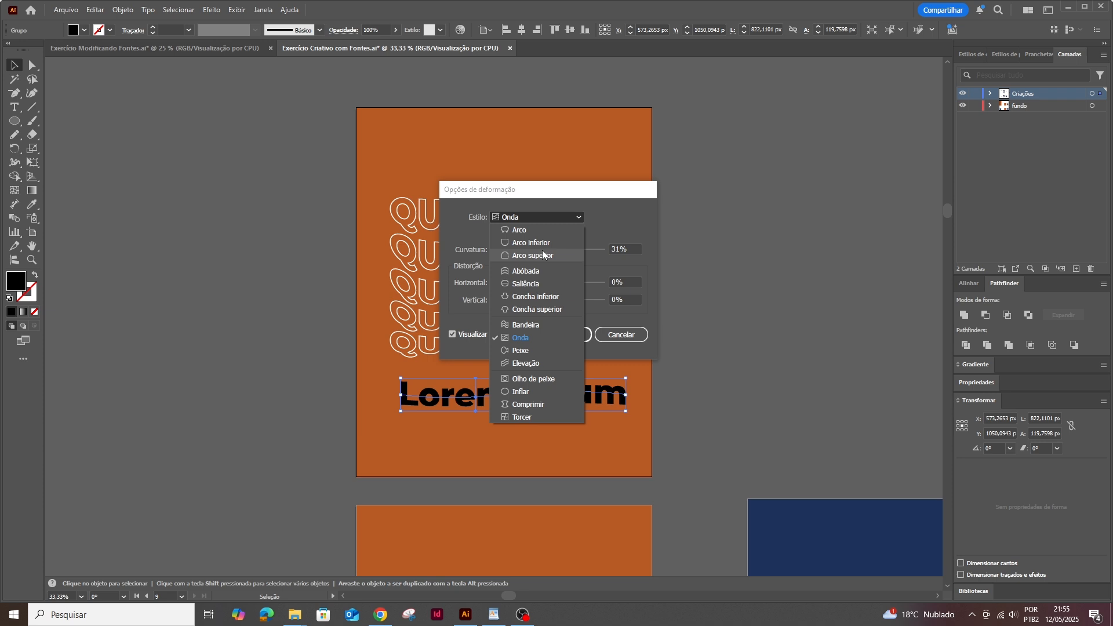
{"action": "left_click", "coordinate": [534, 310]}
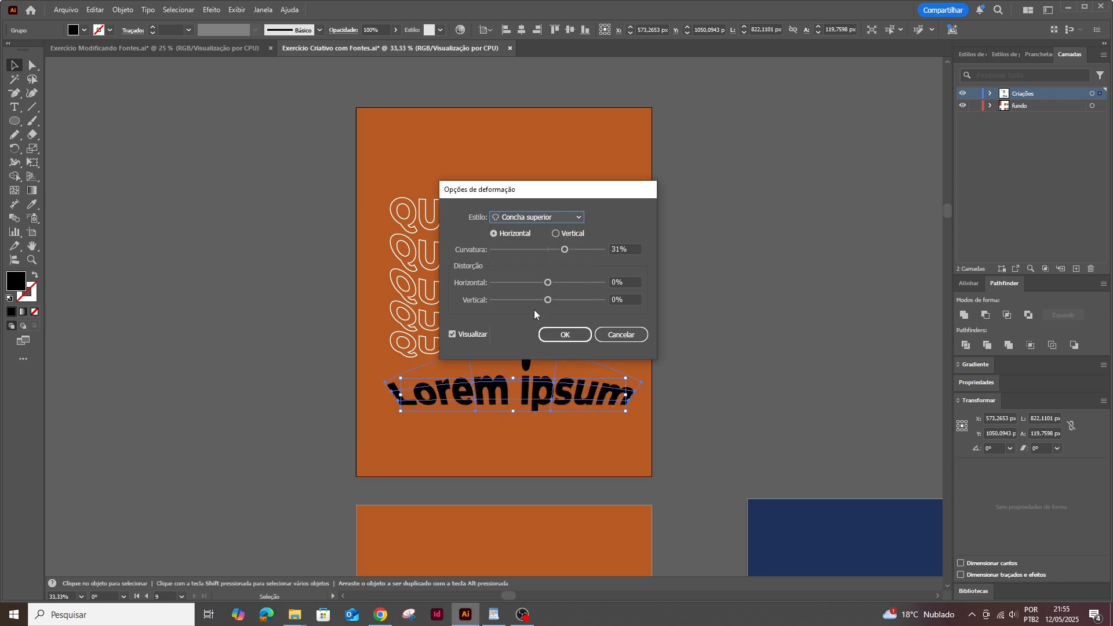
{"action": "left_click", "coordinate": [577, 217]}
{"action": "left_click", "coordinate": [534, 391]}
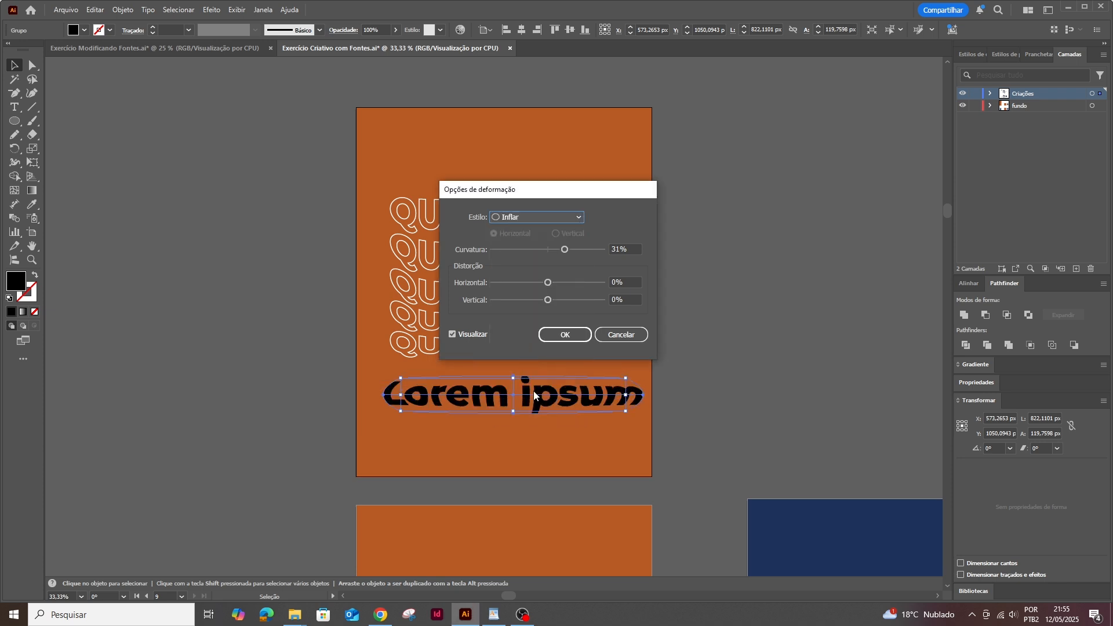
{"action": "left_click", "coordinate": [565, 222]}
{"action": "left_click", "coordinate": [527, 234]}
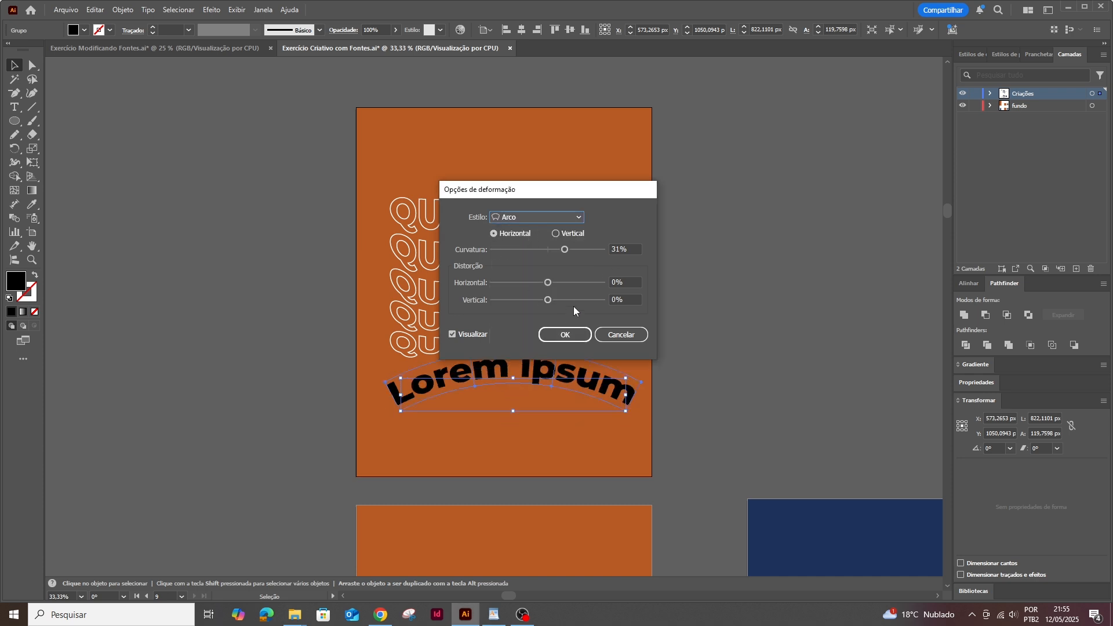
{"action": "key", "text": "Escape"}
- Move the warped QUERO CAFÉ lettering down towards the artboard's middle, to a Y position of about 665 px
{"action": "left_click_drag", "start_coordinate": [576, 263], "coordinate": [574, 279]}
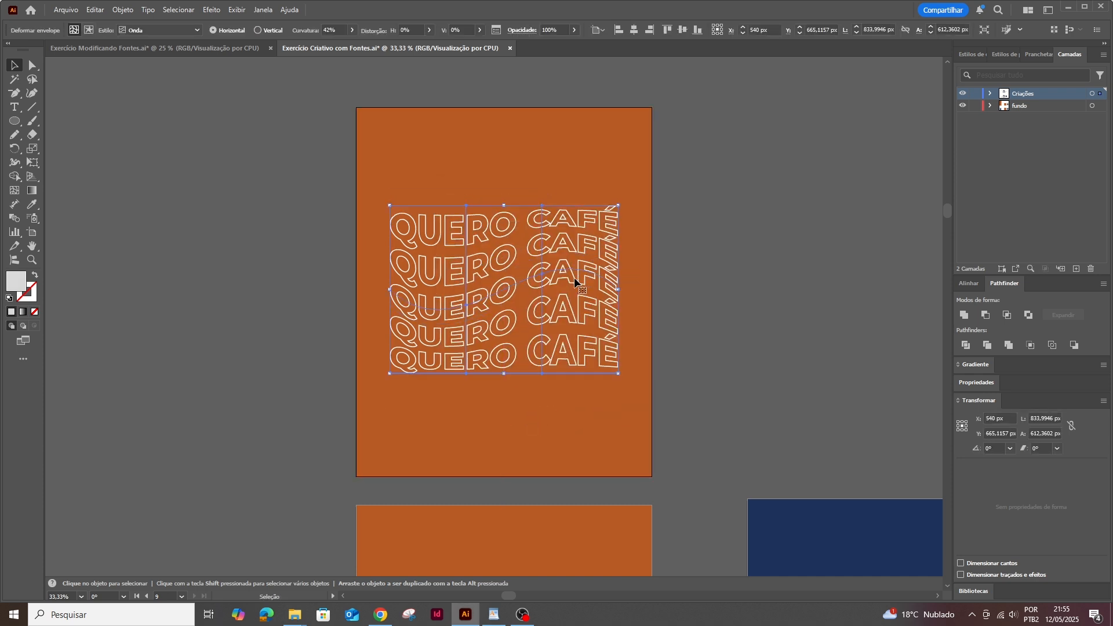
- Try a dark blue stroke colour on the lettering inside the QUERO CAFÉ envelope
{"action": "double_click", "coordinate": [496, 231]}
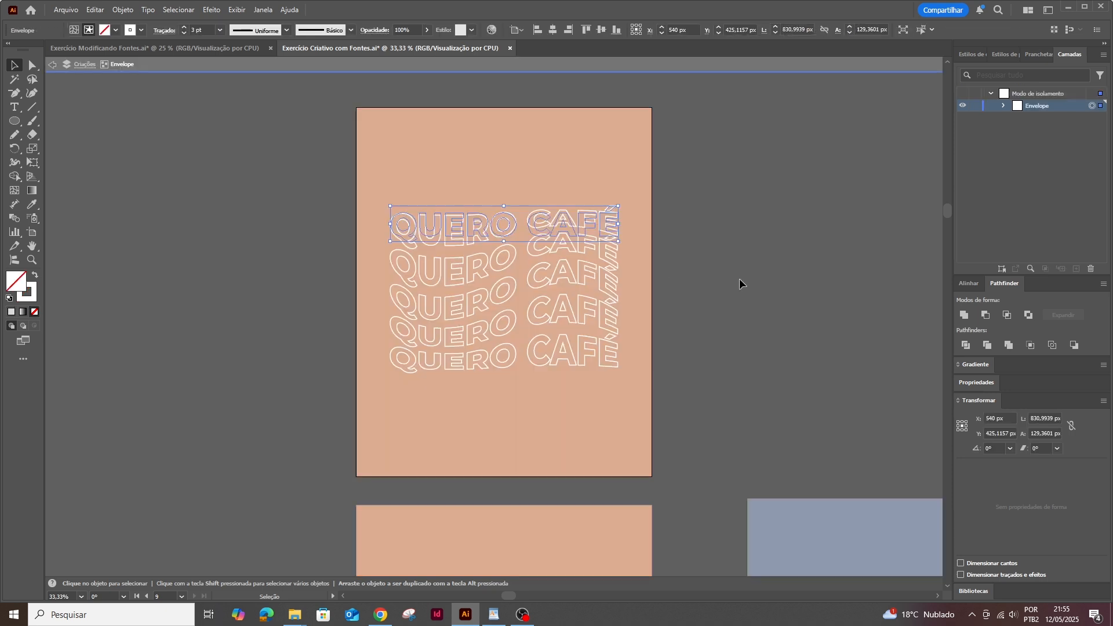
{"action": "left_click", "coordinate": [558, 225]}
{"action": "left_click", "coordinate": [141, 32]}
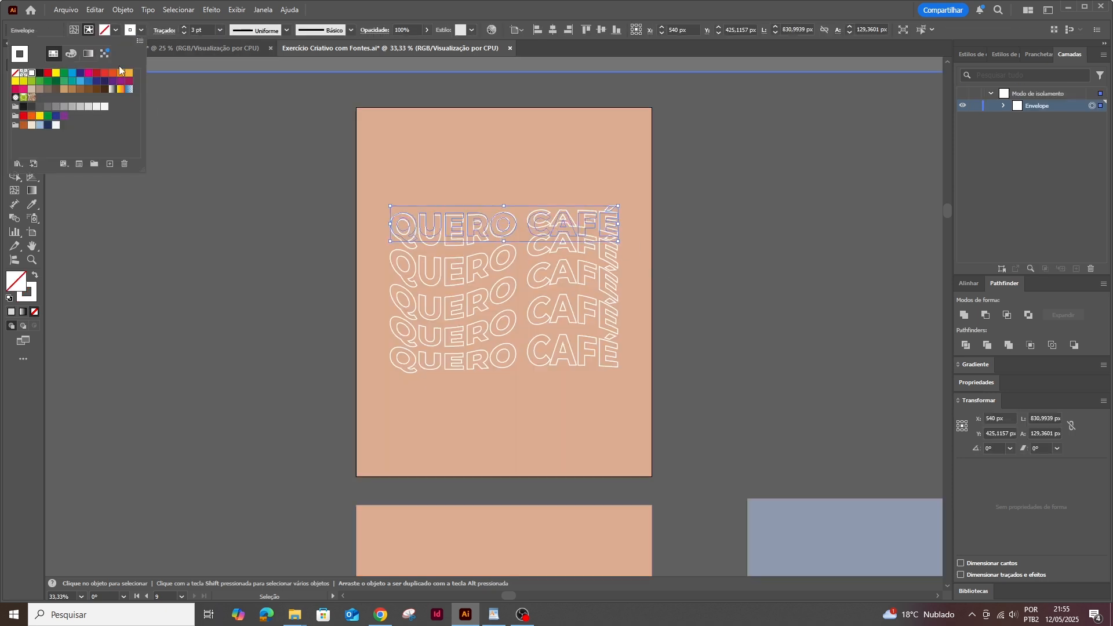
{"action": "left_click", "coordinate": [81, 76]}
{"action": "key", "text": "Escape"}
{"action": "key", "text": "Escape"}
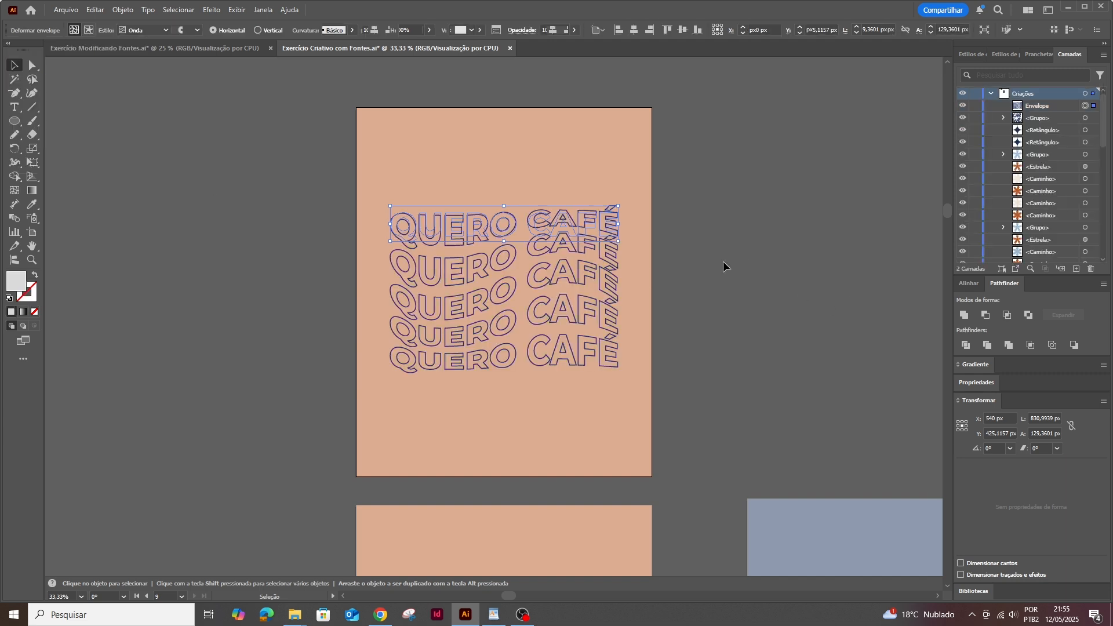
{"action": "left_click", "coordinate": [723, 261]}
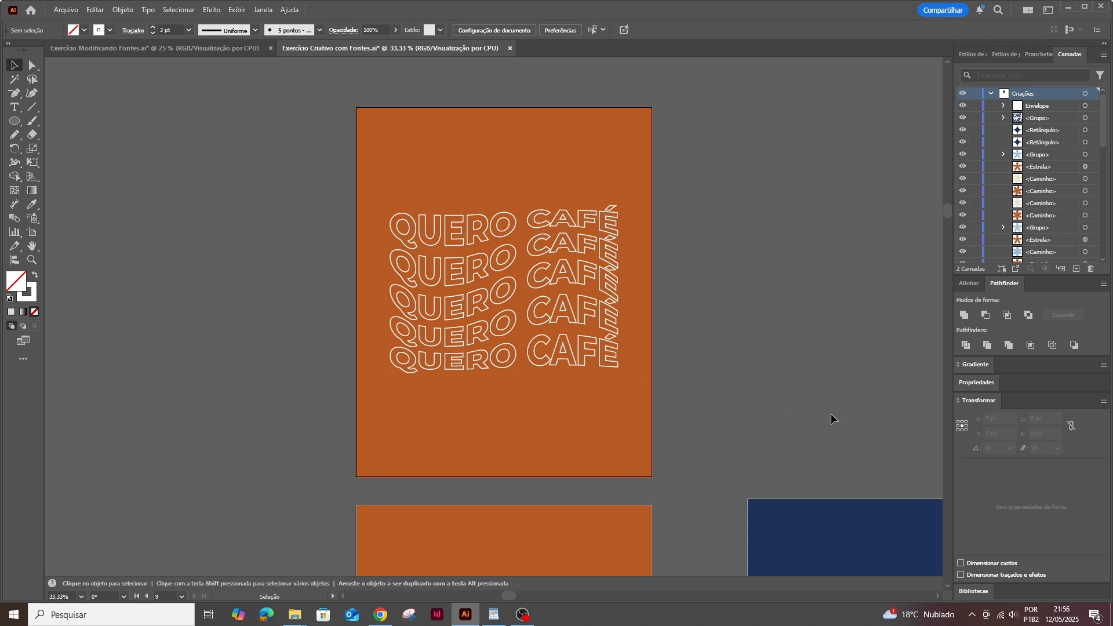
- Duplicate the QUERO CAFÉ artboard with its artwork to the space above the "apenas crie e não pire" poster
{"action": "left_click_drag", "start_coordinate": [852, 420], "coordinate": [469, 189]}
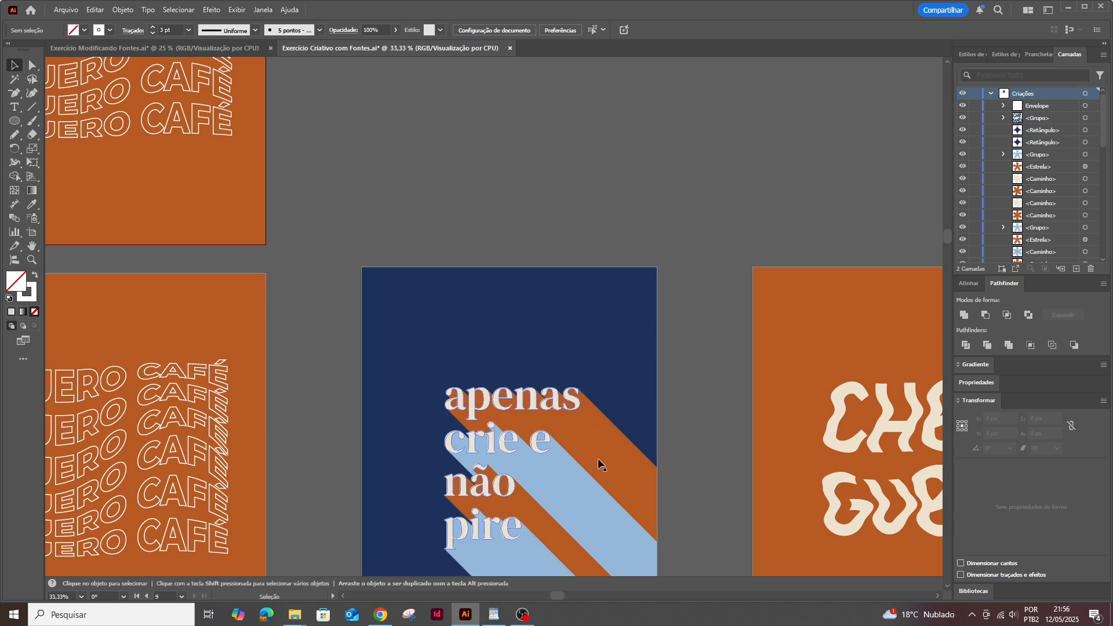
{"action": "scroll", "coordinate": [599, 464], "scroll_direction": "up", "scroll_amount": 3}
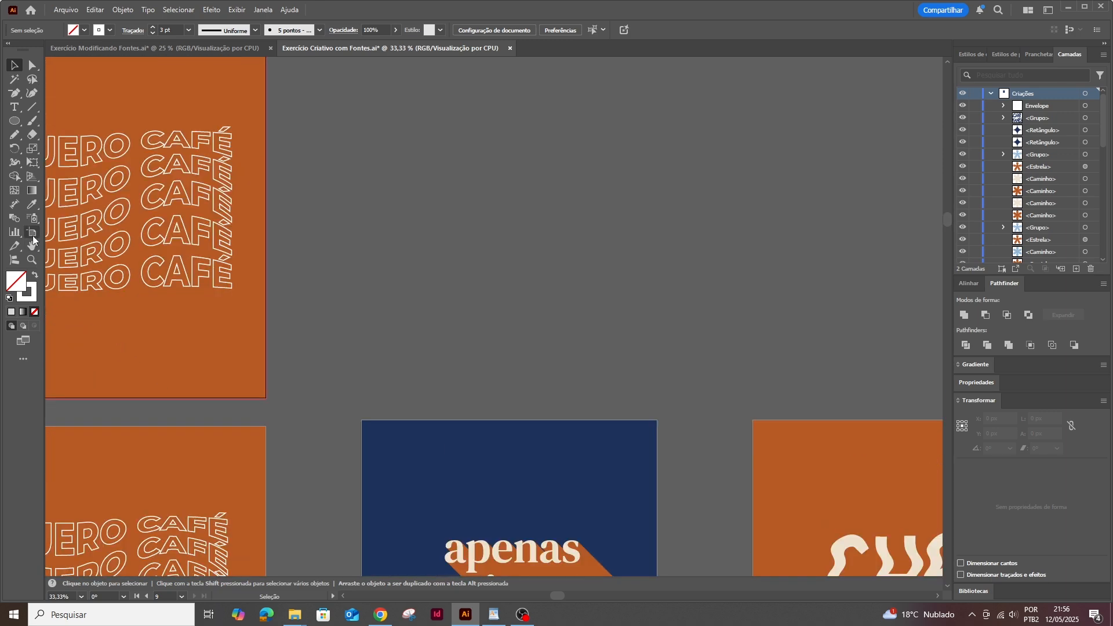
{"action": "left_click", "coordinate": [32, 235]}
{"action": "left_click_drag", "start_coordinate": [165, 343], "coordinate": [557, 347]}
- Recolour the copied artboard's background to the navy blue sampled from the "apenas crie e não pire" poster
{"action": "left_click", "coordinate": [32, 204]}
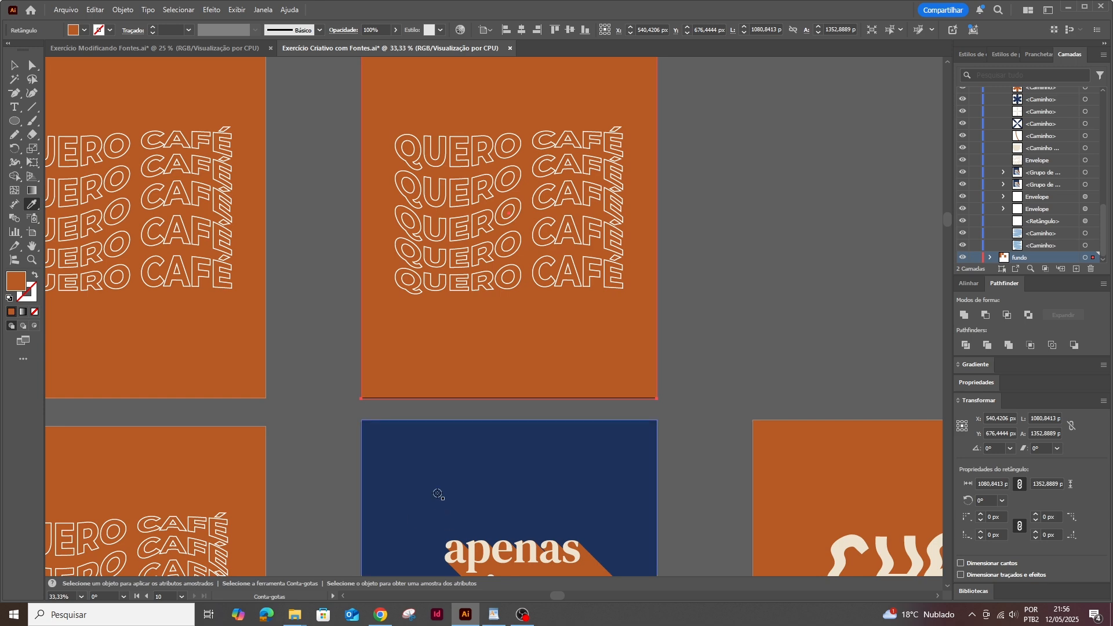
{"action": "left_click", "coordinate": [438, 493]}
{"action": "left_click", "coordinate": [15, 65]}
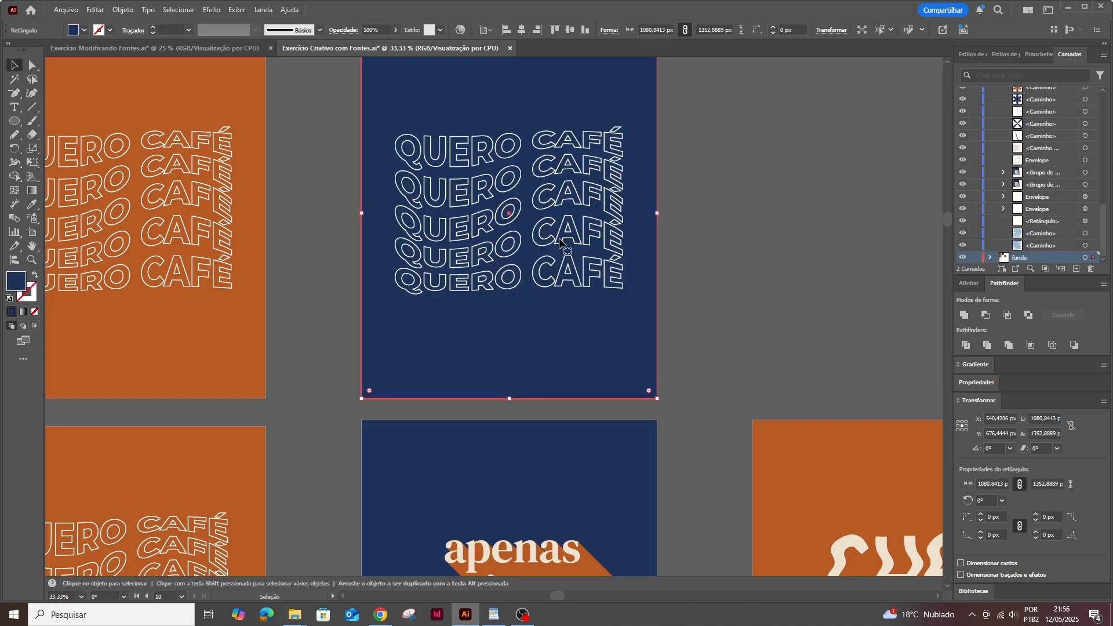
- Delete the copied QUERO CAFÉ lettering from the navy artboard
{"action": "left_click", "coordinate": [519, 154]}
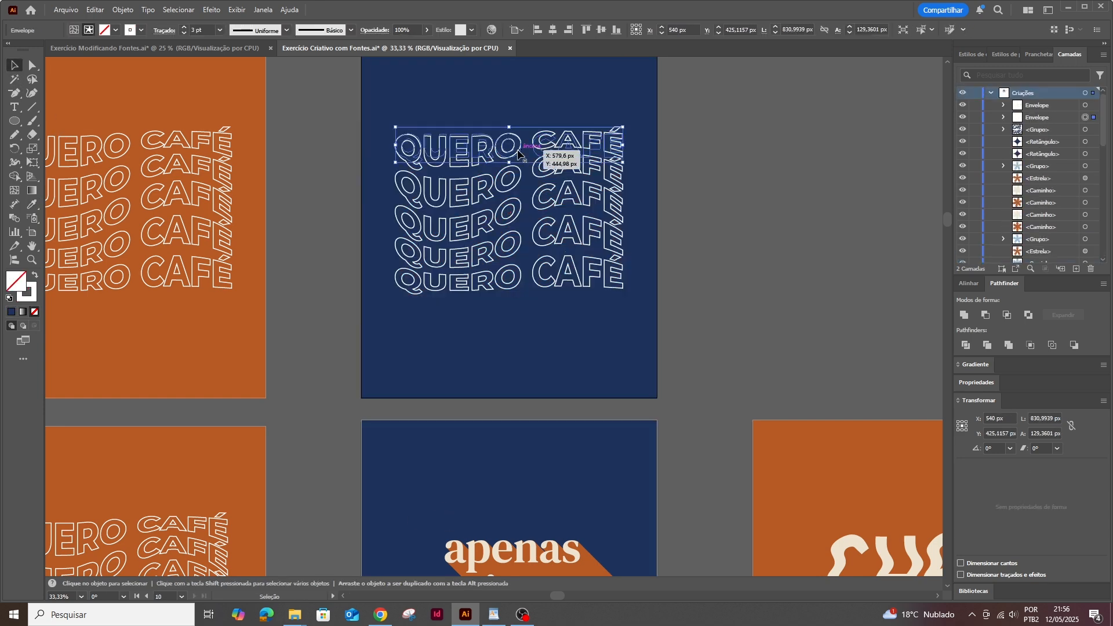
{"action": "key", "text": "Delete"}
{"action": "scroll", "coordinate": [606, 371], "scroll_direction": "down", "scroll_amount": 3}
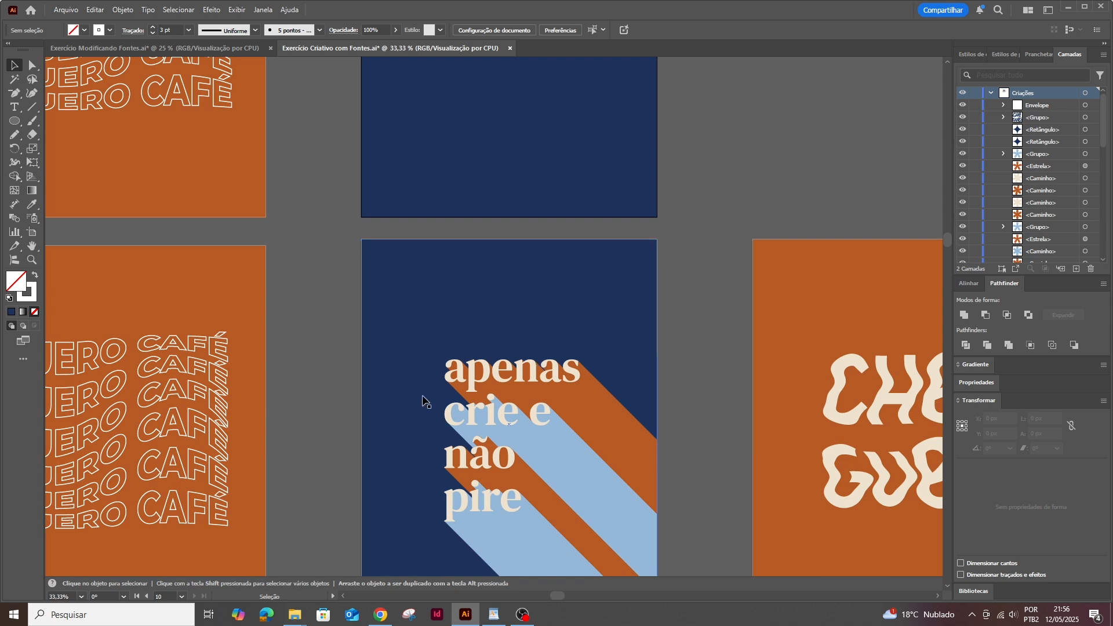
- Write "apenas crie e não pire" on the empty navy artboard, split into four lines: apenas / crie e / não / pire
{"action": "scroll", "coordinate": [573, 378], "scroll_direction": "down", "scroll_amount": 2}
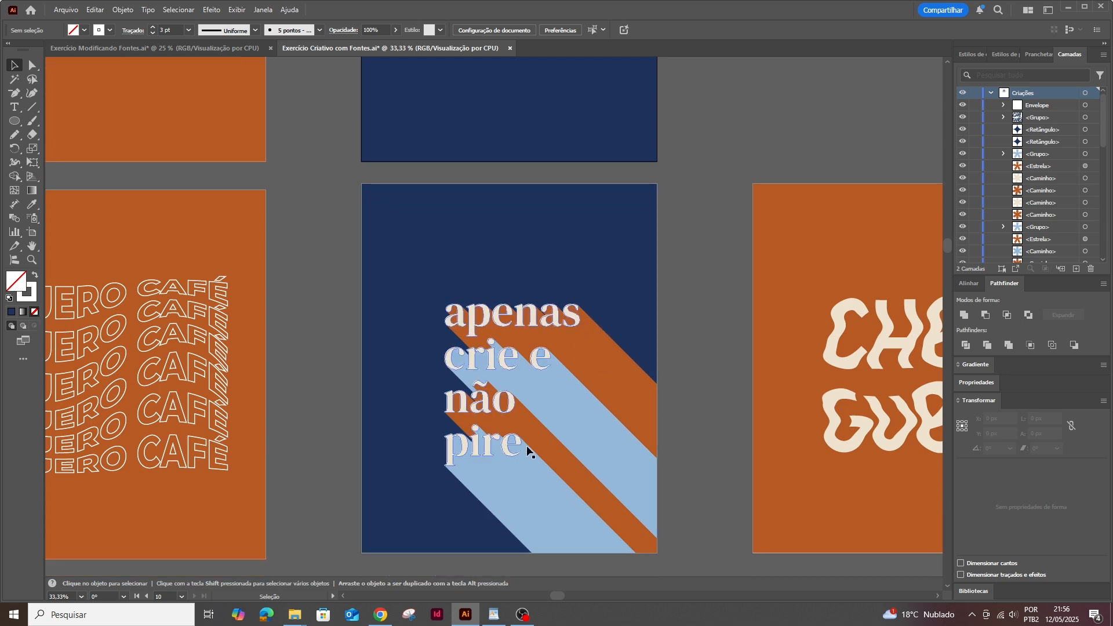
{"action": "scroll", "coordinate": [526, 445], "scroll_direction": "up", "scroll_amount": 12}
{"action": "left_click", "coordinate": [16, 107]}
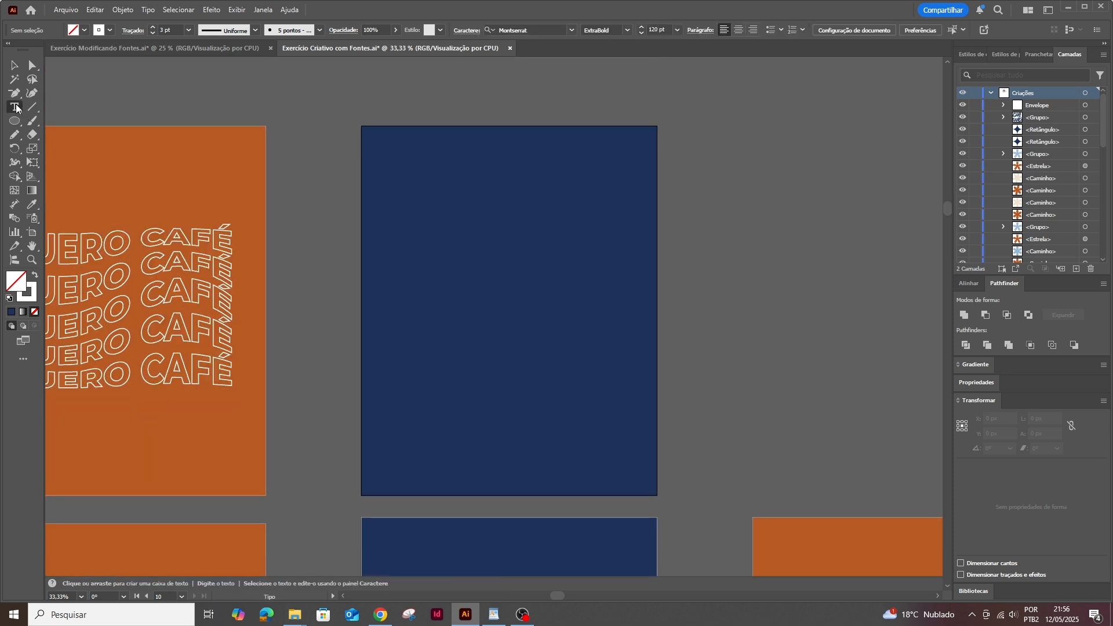
{"action": "left_click", "coordinate": [443, 234]}
{"action": "type", "text": "apenas crie"}
{"action": "key", "text": "Return"}
{"action": "type", "text": "e não"}
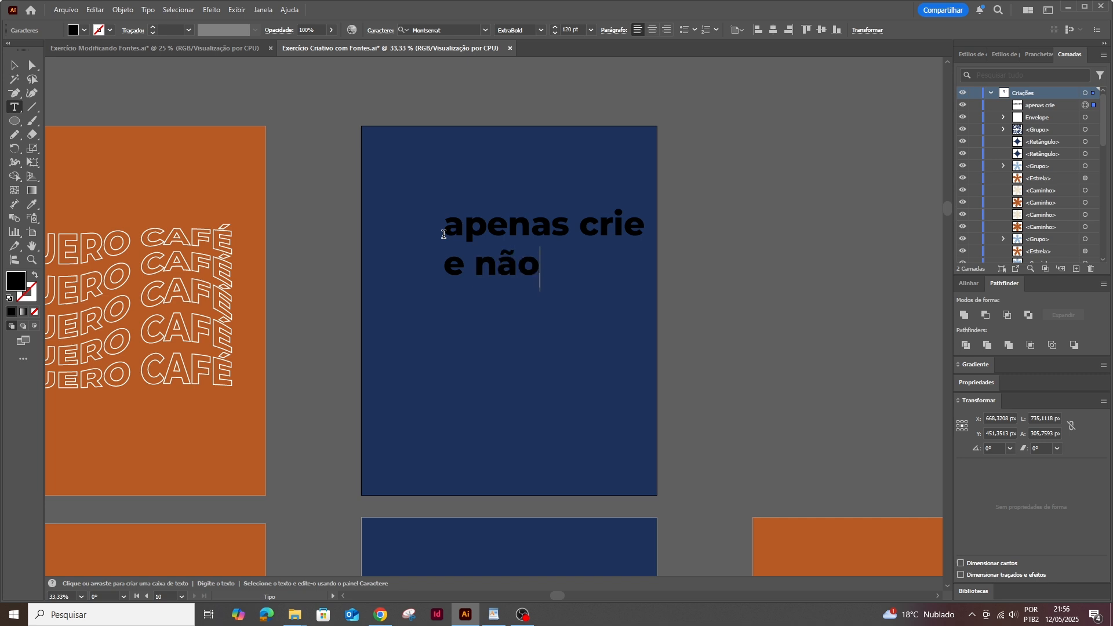
{"action": "key", "text": "Return"}
{"action": "type", "text": "pire"}
{"action": "scroll", "coordinate": [323, 236], "scroll_direction": "down", "scroll_amount": 1}
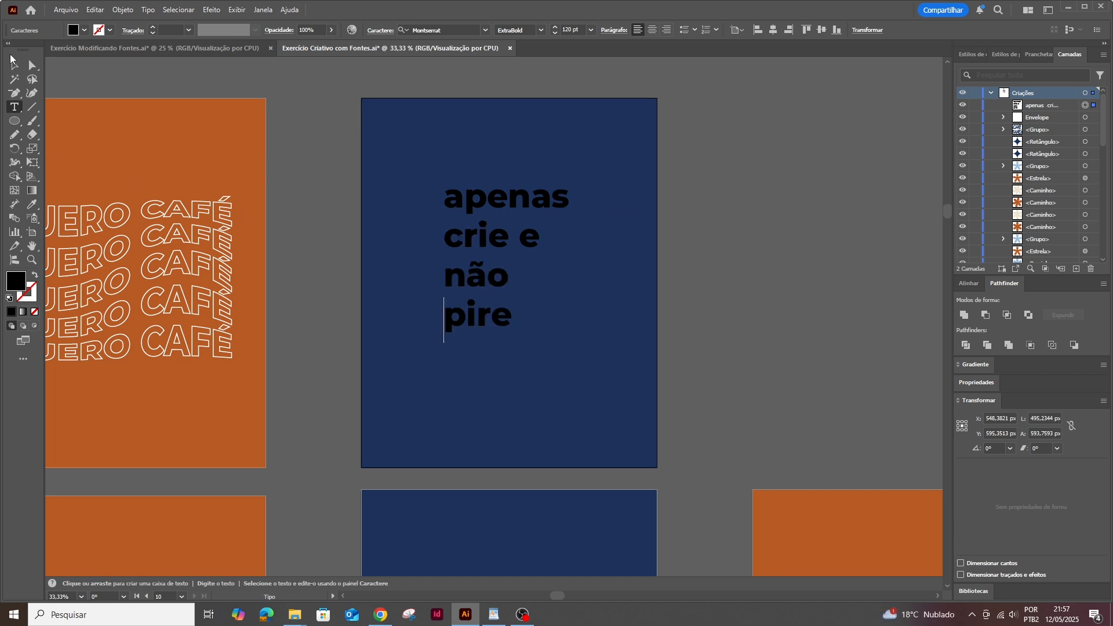
{"action": "key", "text": "Escape"}
- Set the new lettering in DM Serif Text Regular and tighten its line spacing
{"action": "left_click", "coordinate": [432, 29]}
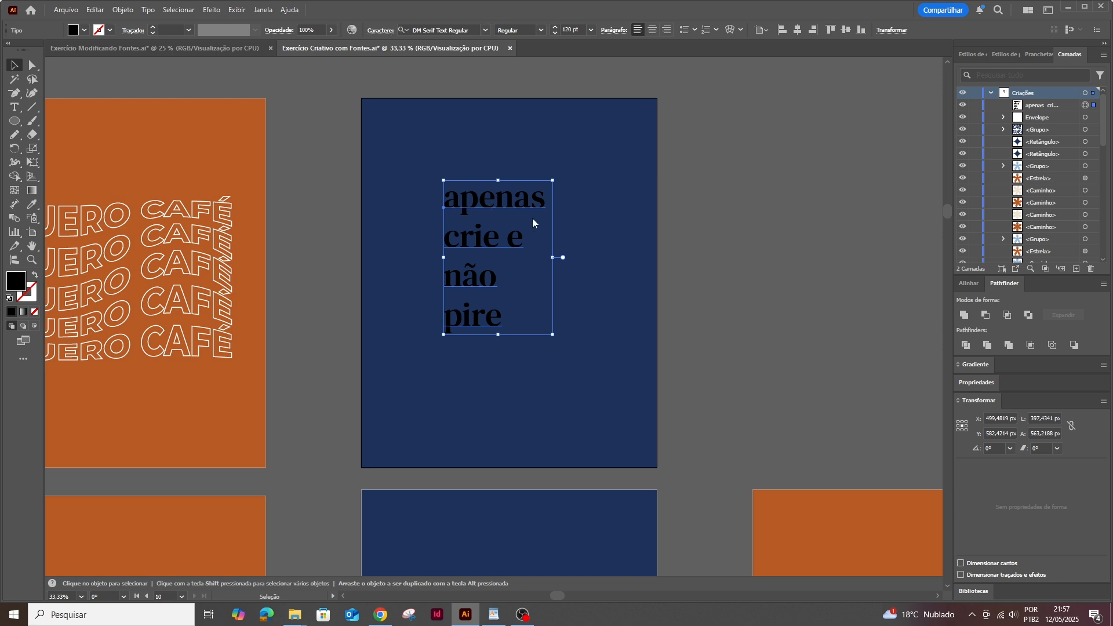
{"action": "key", "text": "ctrl+t"}
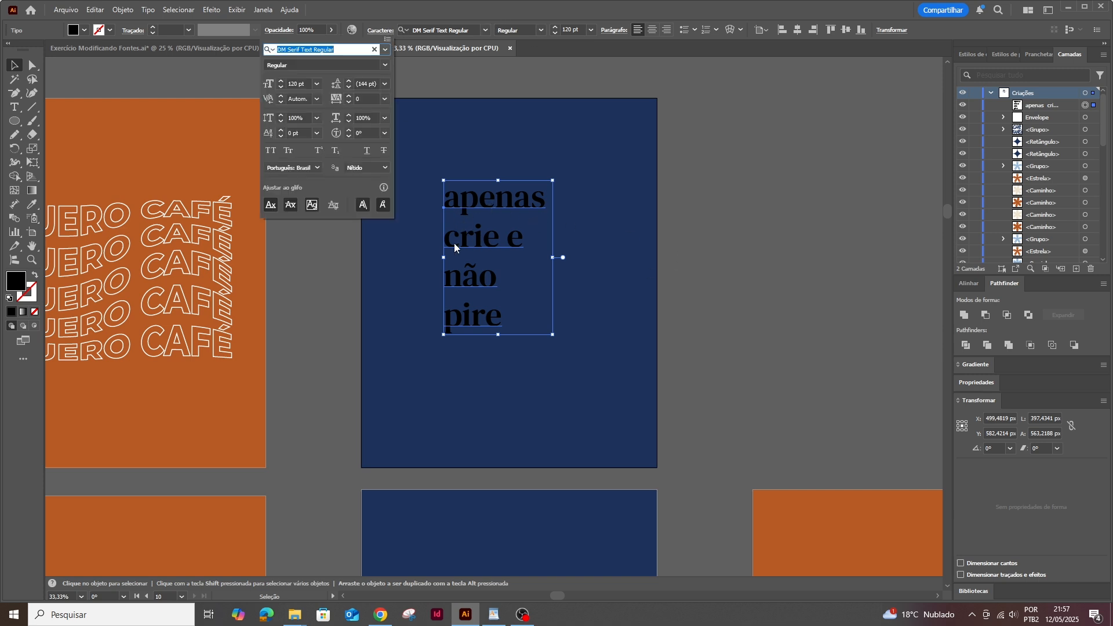
{"action": "left_click", "coordinate": [349, 87]}
{"action": "left_click_drag", "start_coordinate": [349, 85], "coordinate": [349, 85]}
{"action": "left_click", "coordinate": [493, 219]}
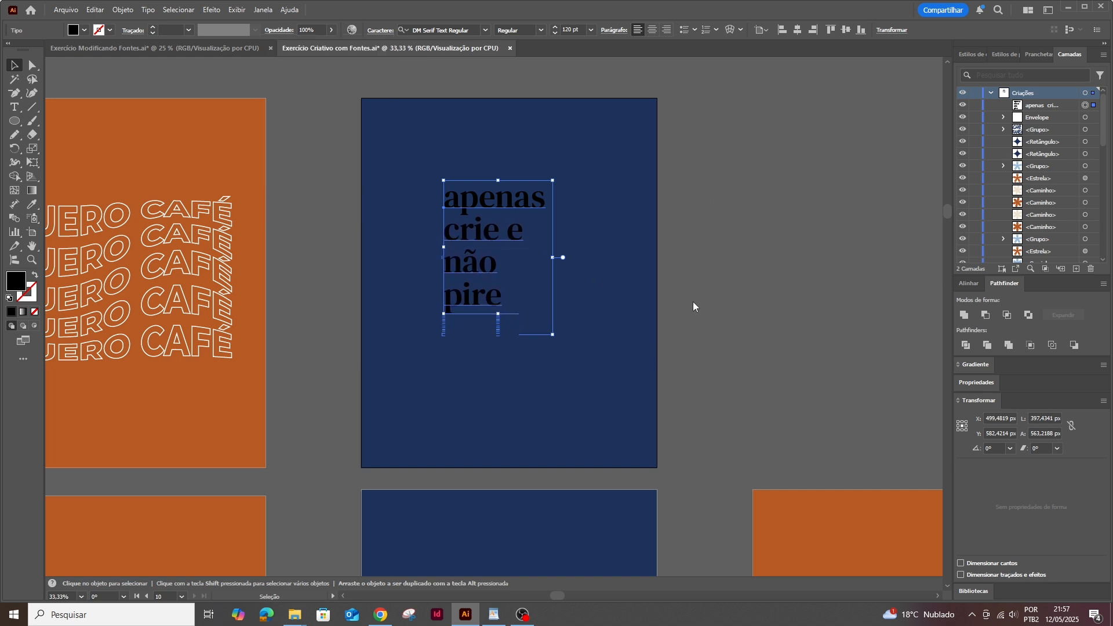
- Convert the "apenas crie e não pire" text to outlines
{"action": "right_click", "coordinate": [498, 233]}
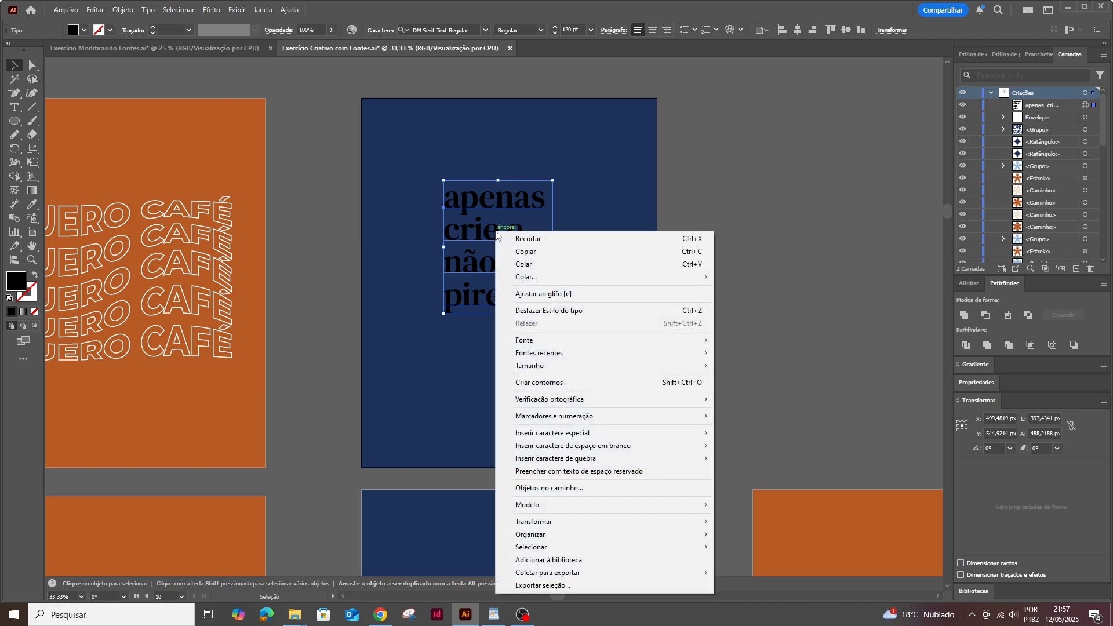
{"action": "left_click", "coordinate": [535, 386]}
{"action": "left_click", "coordinate": [556, 375]}
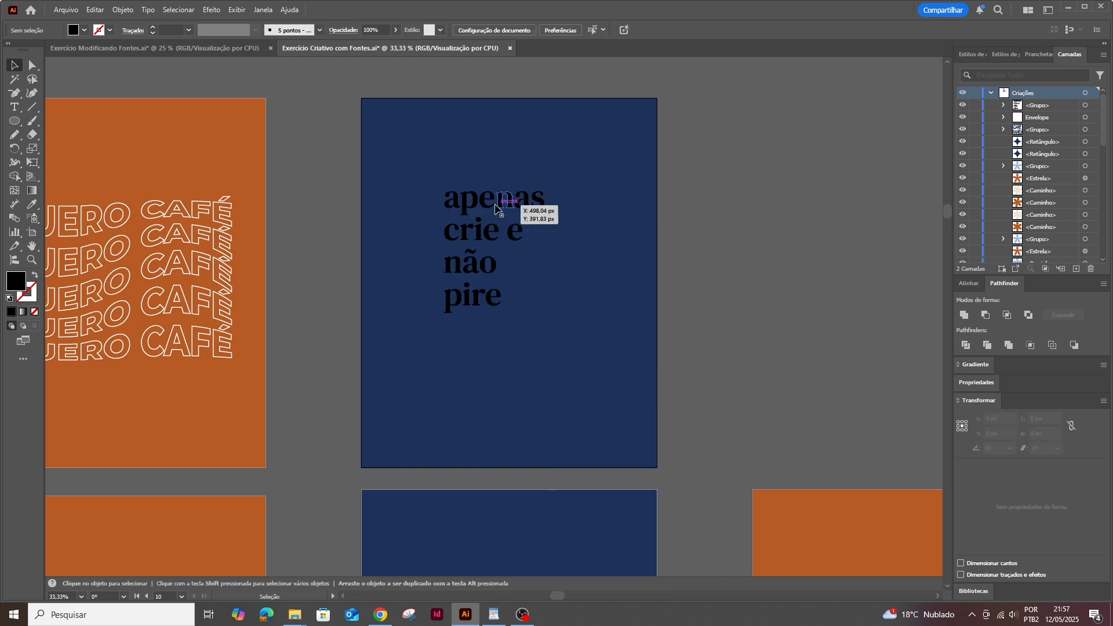
{"action": "scroll", "coordinate": [546, 268], "scroll_direction": "down", "scroll_amount": 5}
{"action": "scroll", "coordinate": [553, 304], "scroll_direction": "up", "scroll_amount": 5}
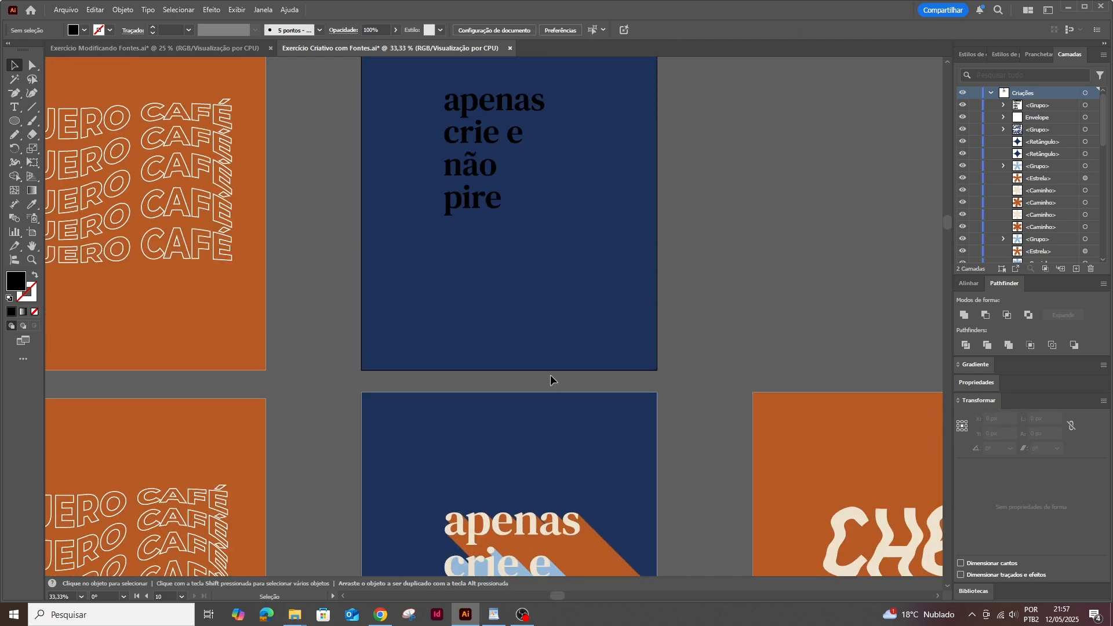
- Fill the outlined lettering with the light beige swatch from the poster palette
{"action": "left_click_drag", "start_coordinate": [724, 334], "coordinate": [455, 188]}
{"action": "left_click", "coordinate": [406, 162], "text": "shift"}
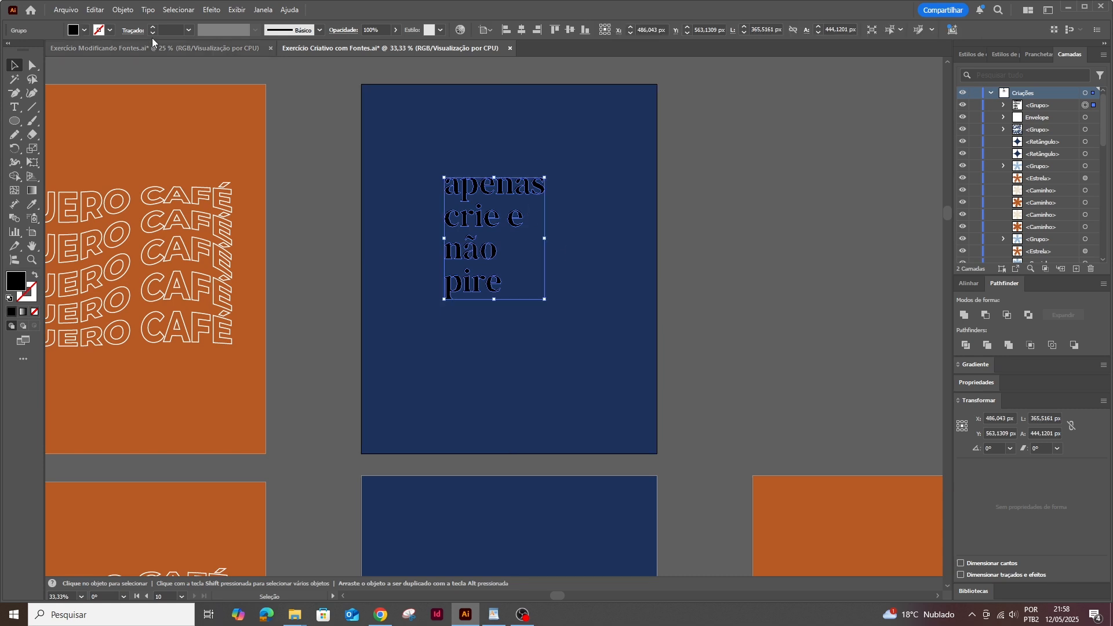
{"action": "left_click", "coordinate": [85, 30]}
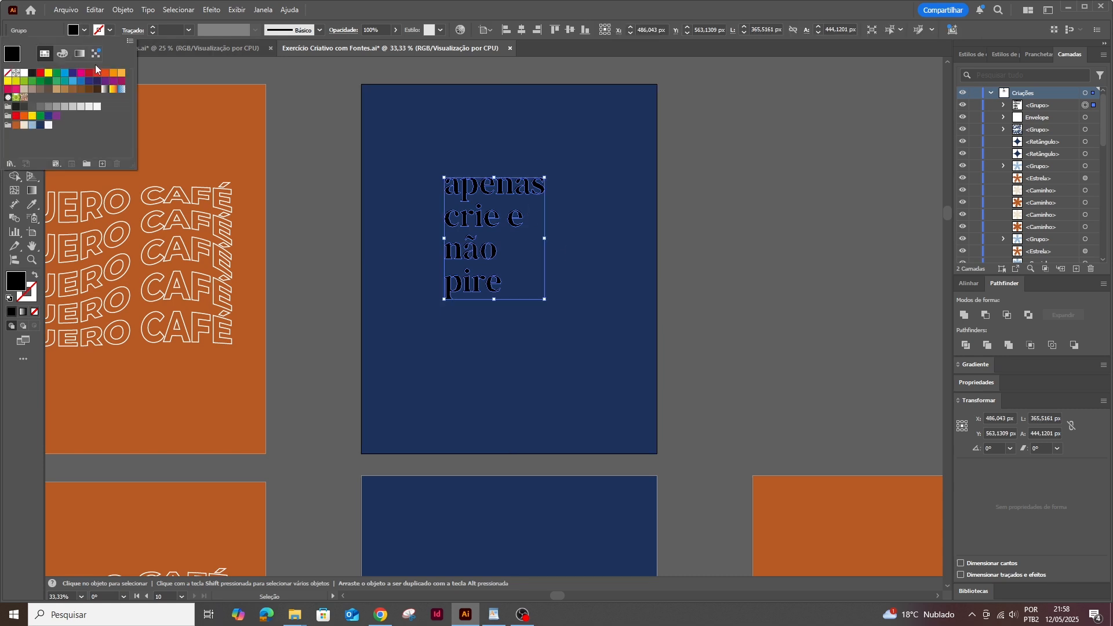
{"action": "left_click", "coordinate": [23, 126]}
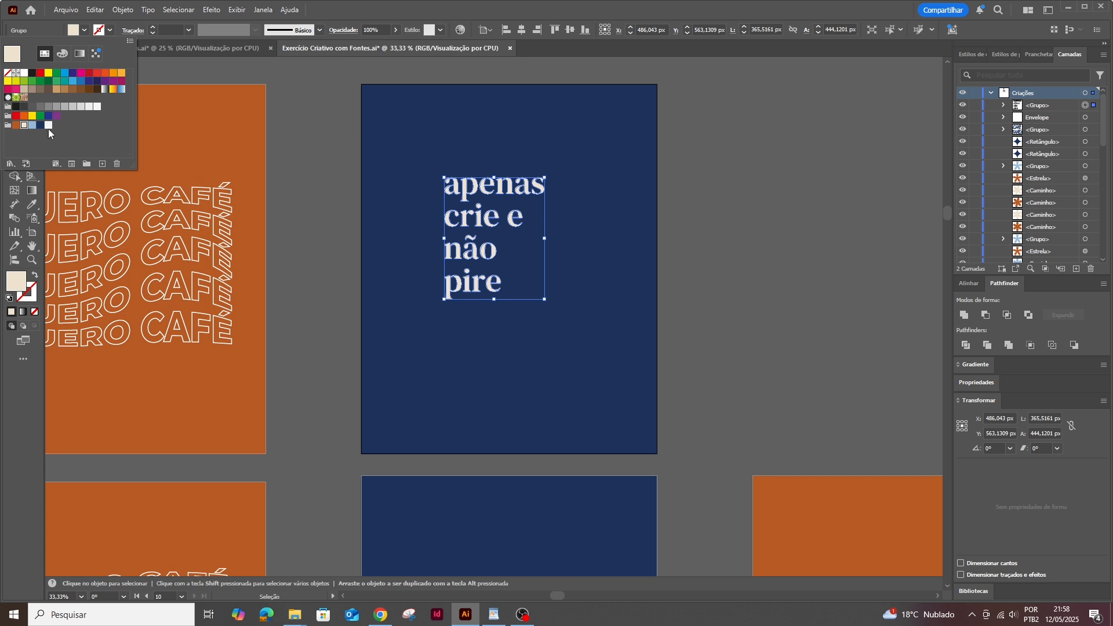
{"action": "left_click", "coordinate": [342, 246]}
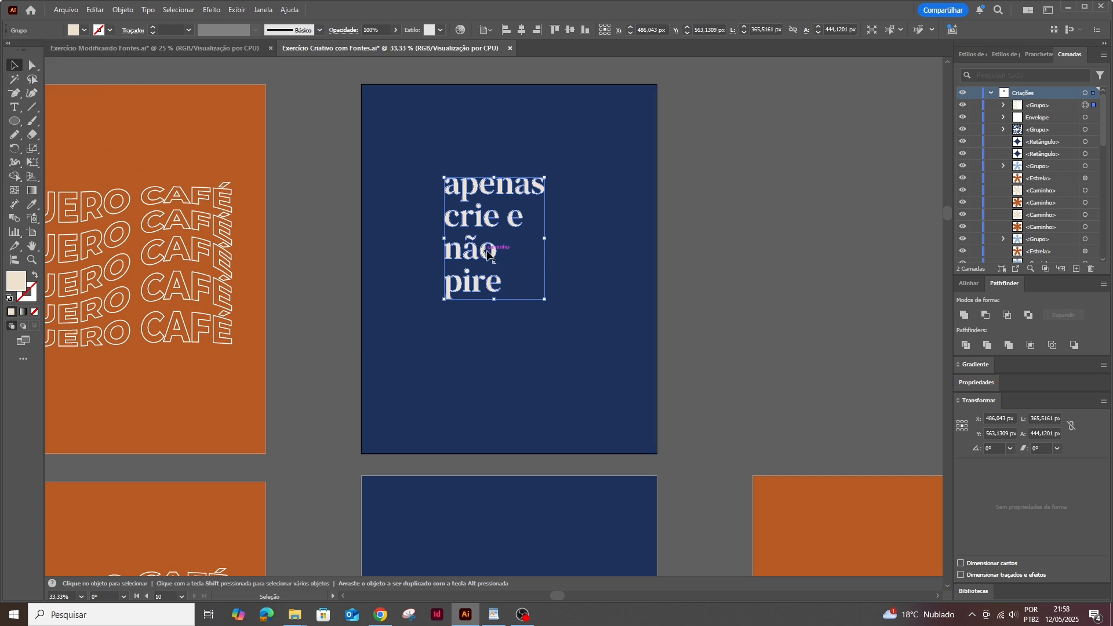
- Place the beige lettering and a duplicate of it side by side on the navy artboard
{"action": "left_click_drag", "start_coordinate": [476, 256], "coordinate": [587, 361]}
{"action": "scroll", "coordinate": [597, 383], "scroll_direction": "down", "scroll_amount": 5}
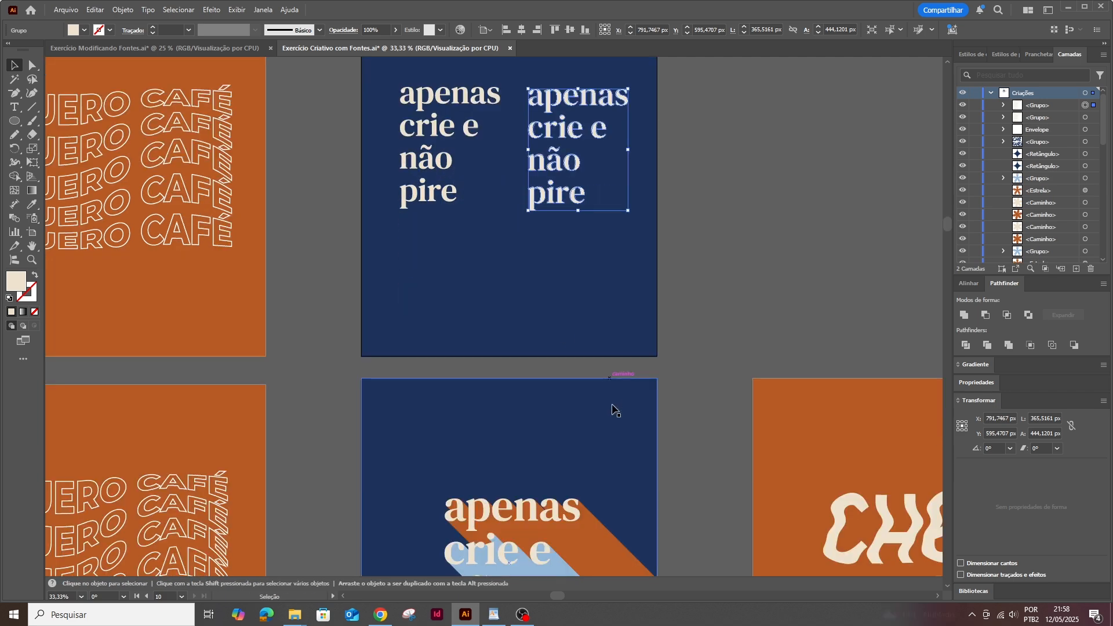
{"action": "scroll", "coordinate": [527, 534], "scroll_direction": "down", "scroll_amount": 2}
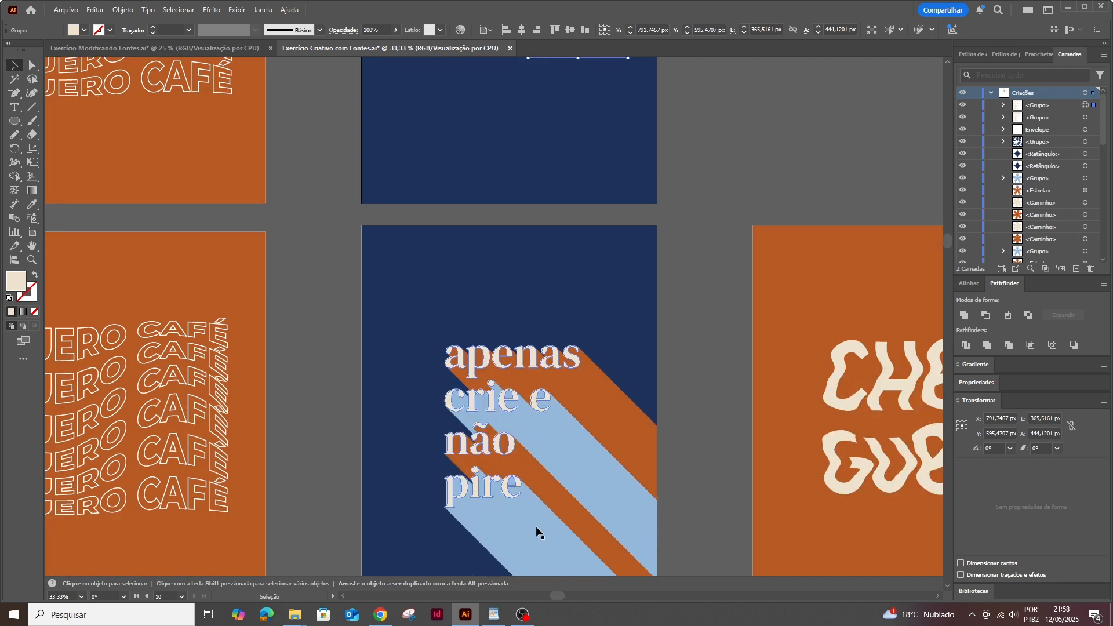
{"action": "scroll", "coordinate": [539, 524], "scroll_direction": "up", "scroll_amount": 5}
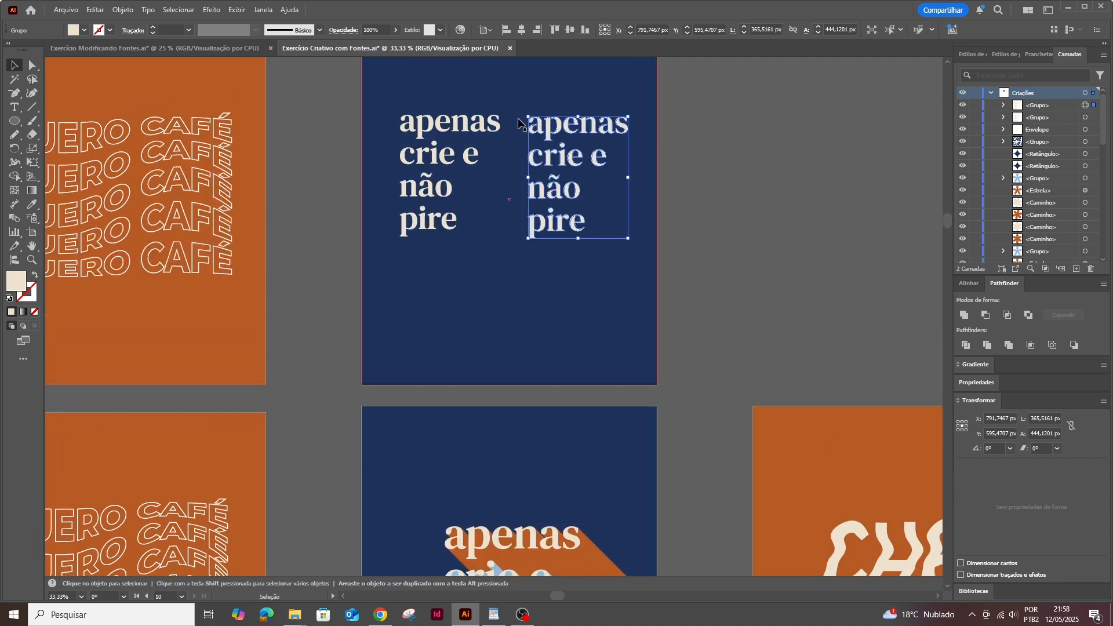
{"action": "left_click", "coordinate": [752, 157]}
{"action": "left_click", "coordinate": [546, 133]}
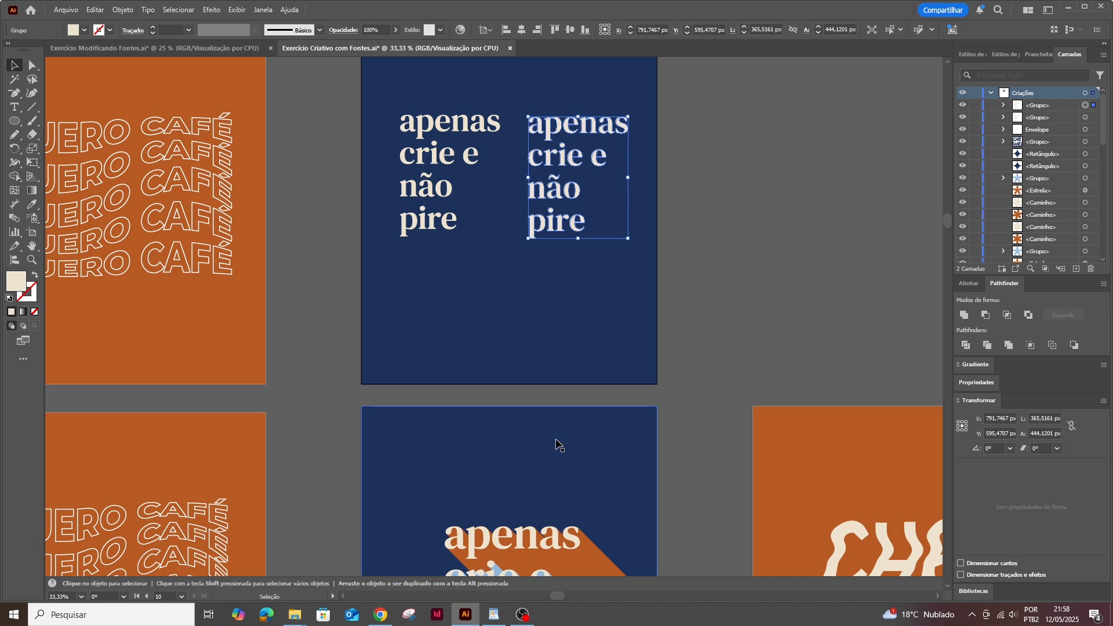
- Ungroup the duplicated lettering into separate letters
{"action": "scroll", "coordinate": [566, 432], "scroll_direction": "down", "scroll_amount": 6}
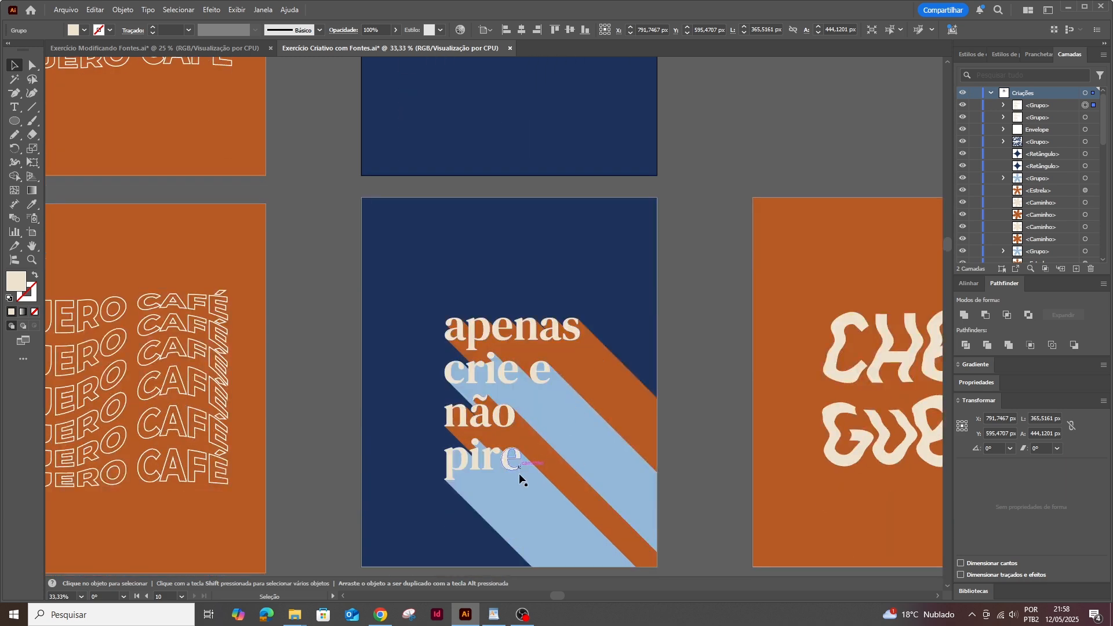
{"action": "scroll", "coordinate": [611, 352], "scroll_direction": "up", "scroll_amount": 5}
{"action": "right_click", "coordinate": [562, 119]}
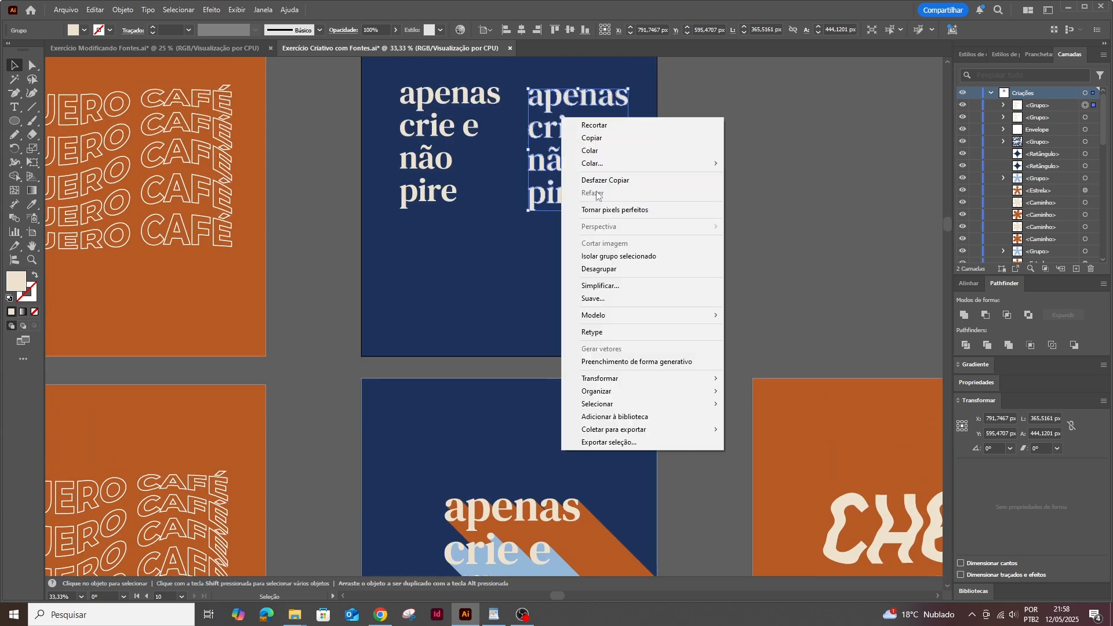
{"action": "left_click", "coordinate": [615, 270]}
- Recolour the words "apenas" and "não" in the duplicated lettering with the orange palette swatch
{"action": "left_click", "coordinate": [712, 108]}
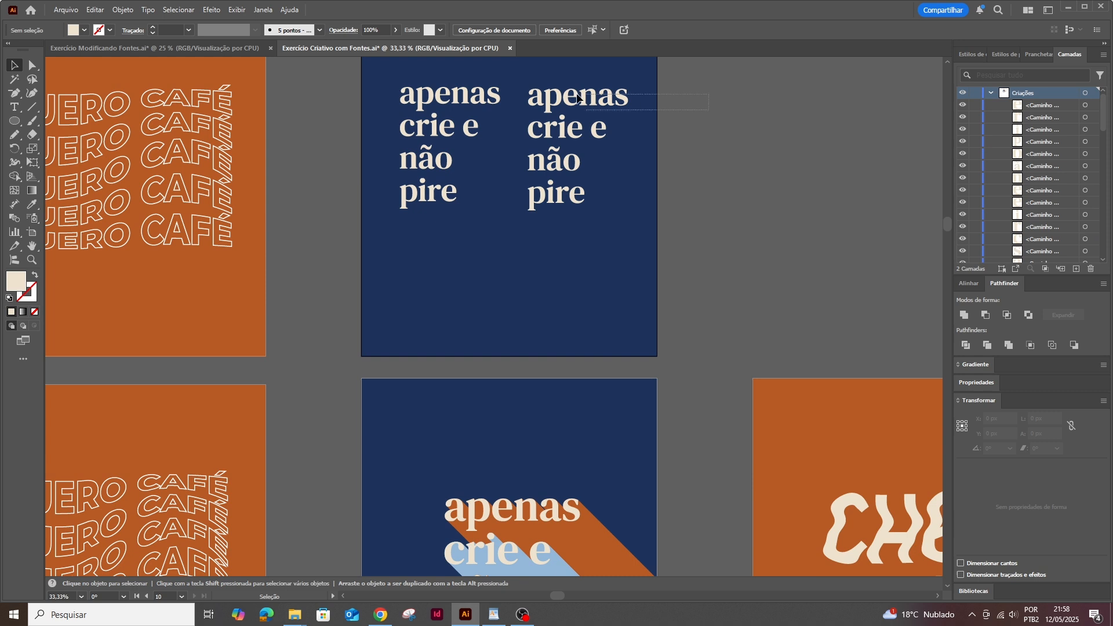
{"action": "left_click", "coordinate": [537, 92]}
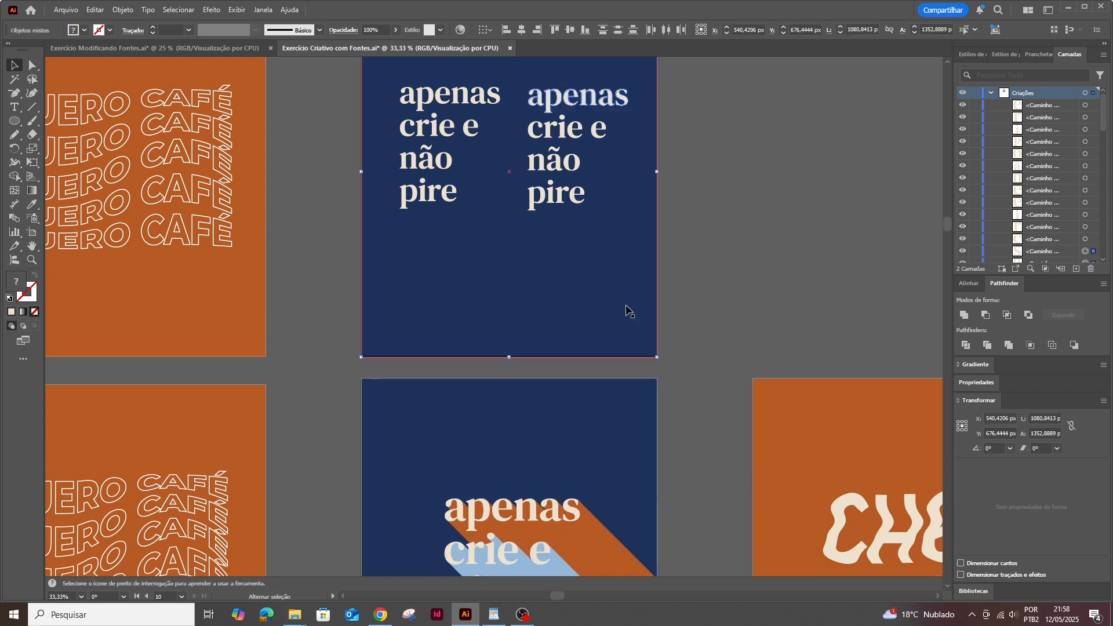
{"action": "left_click", "coordinate": [550, 195]}
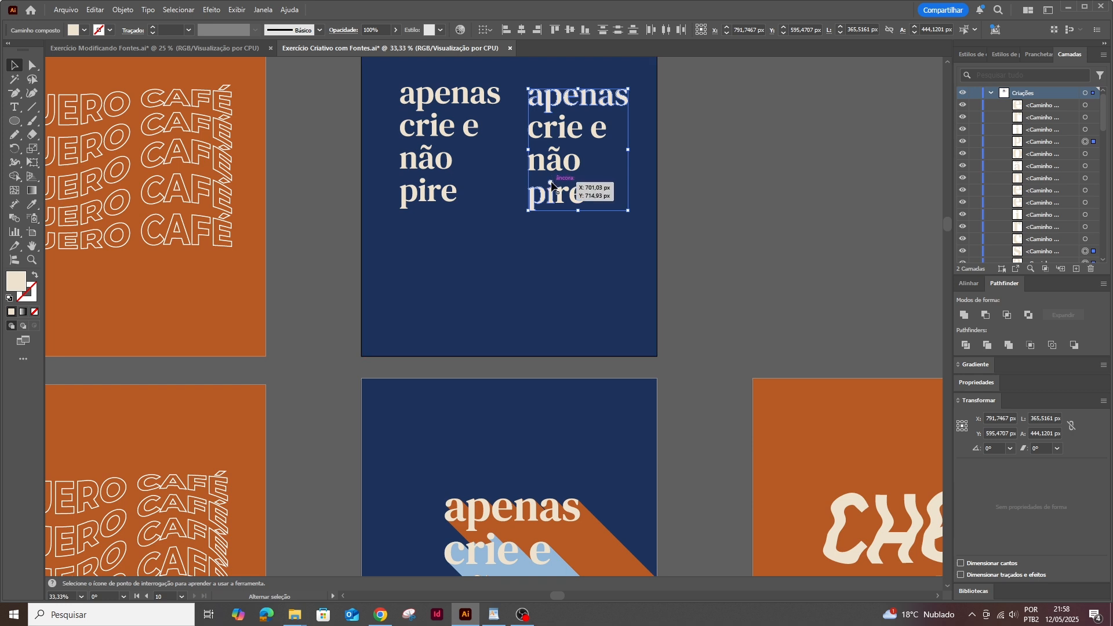
{"action": "left_click", "coordinate": [541, 192], "text": "shift"}
{"action": "left_click", "coordinate": [546, 157], "text": "shift"}
{"action": "left_click", "coordinate": [559, 157], "text": "shift"}
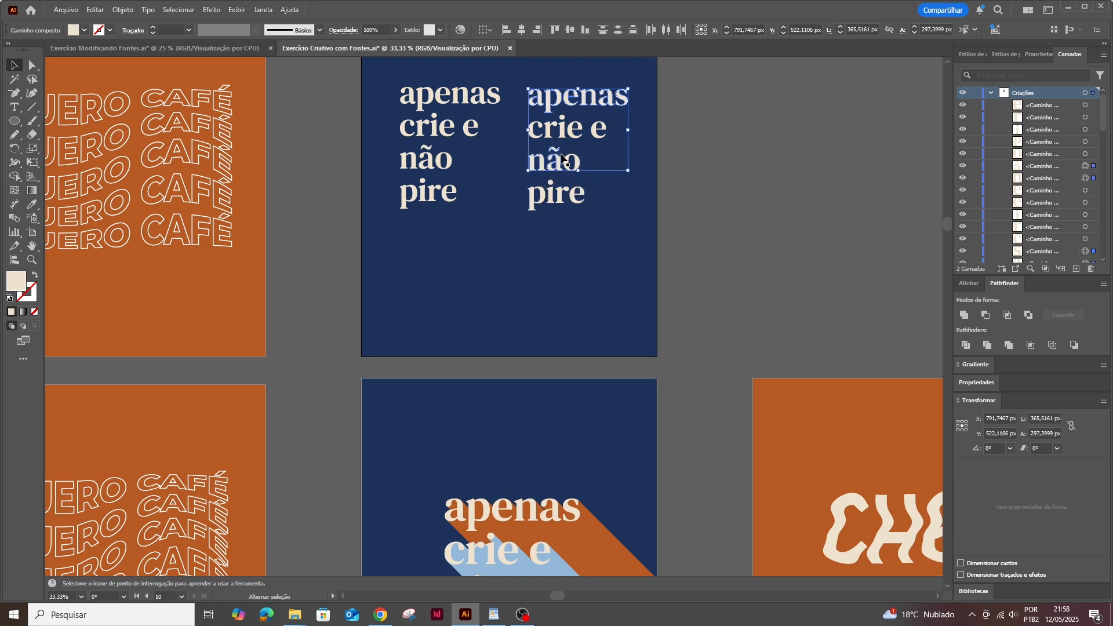
{"action": "left_click", "coordinate": [573, 163], "text": "shift"}
{"action": "left_click", "coordinate": [85, 30]}
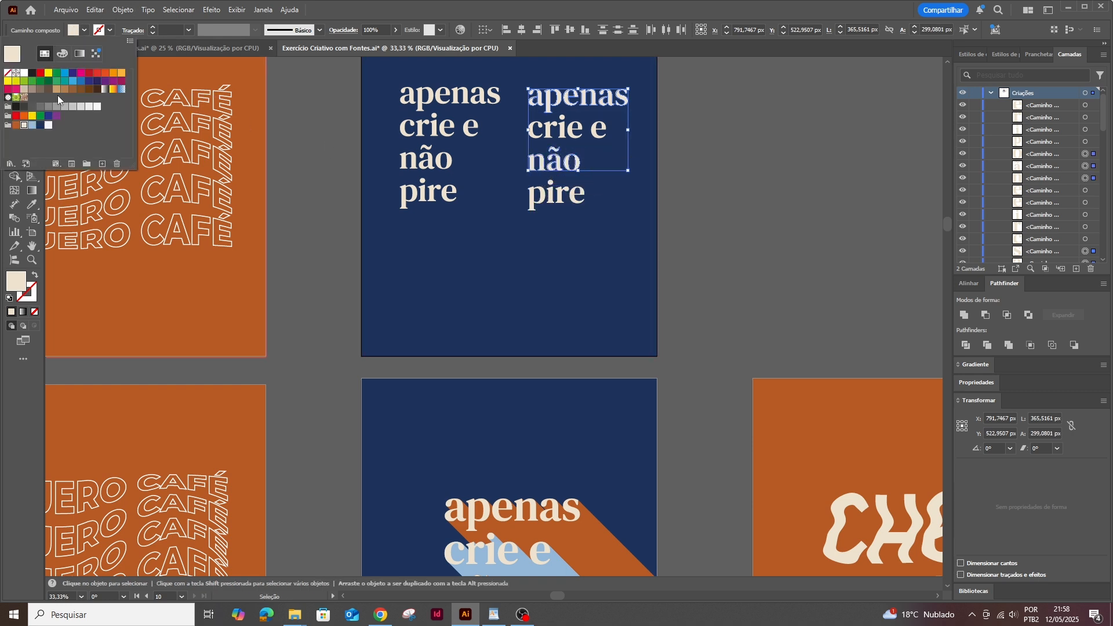
{"action": "left_click", "coordinate": [17, 126]}
{"action": "left_click", "coordinate": [686, 164]}
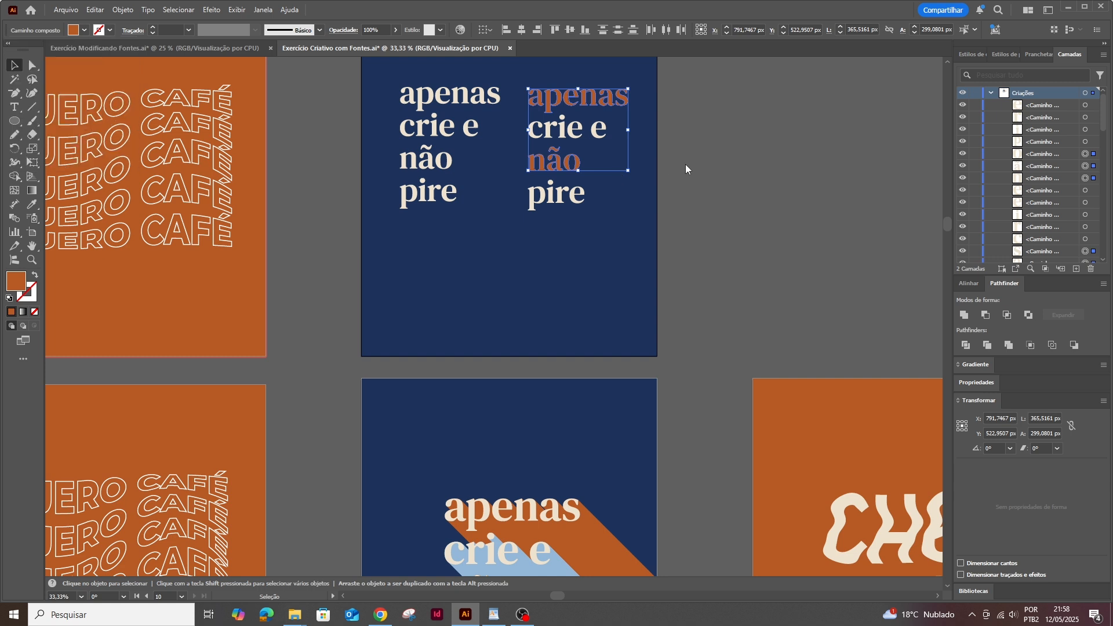
- Recolour the words "crie e" and "pire" in the duplicated lettering with the light blue palette swatch
{"action": "left_click", "coordinate": [687, 162]}
{"action": "left_click", "coordinate": [534, 137]}
{"action": "left_click_drag", "start_coordinate": [690, 155], "coordinate": [528, 122]}
{"action": "left_click", "coordinate": [542, 168]}
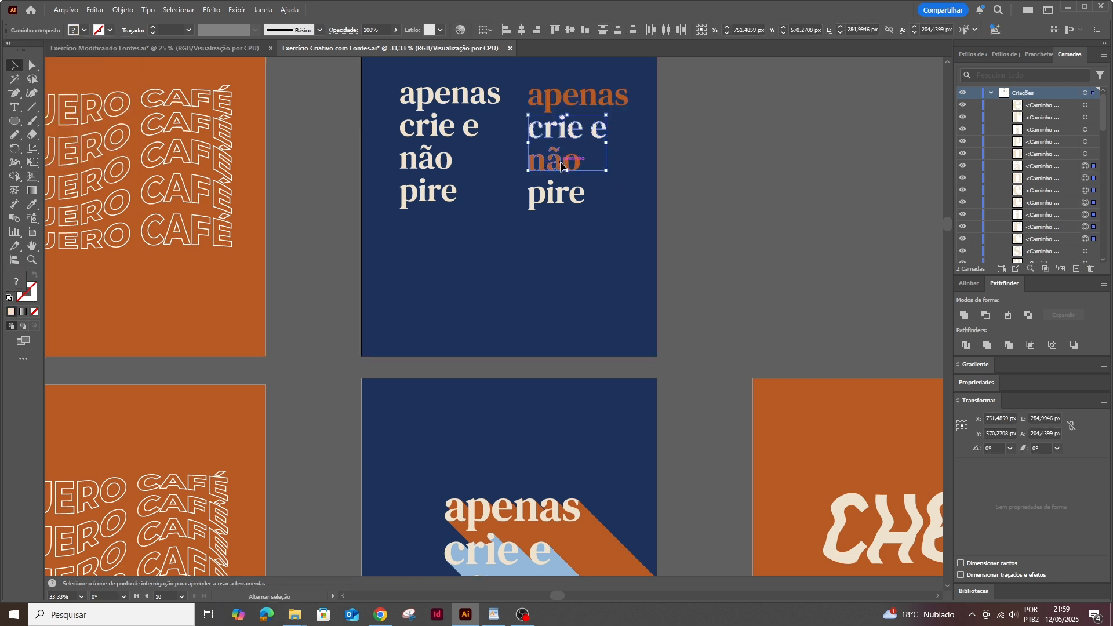
{"action": "left_click", "coordinate": [560, 163], "text": "shift"}
{"action": "left_click", "coordinate": [540, 163], "text": "shift"}
{"action": "left_click", "coordinate": [545, 199], "text": "shift"}
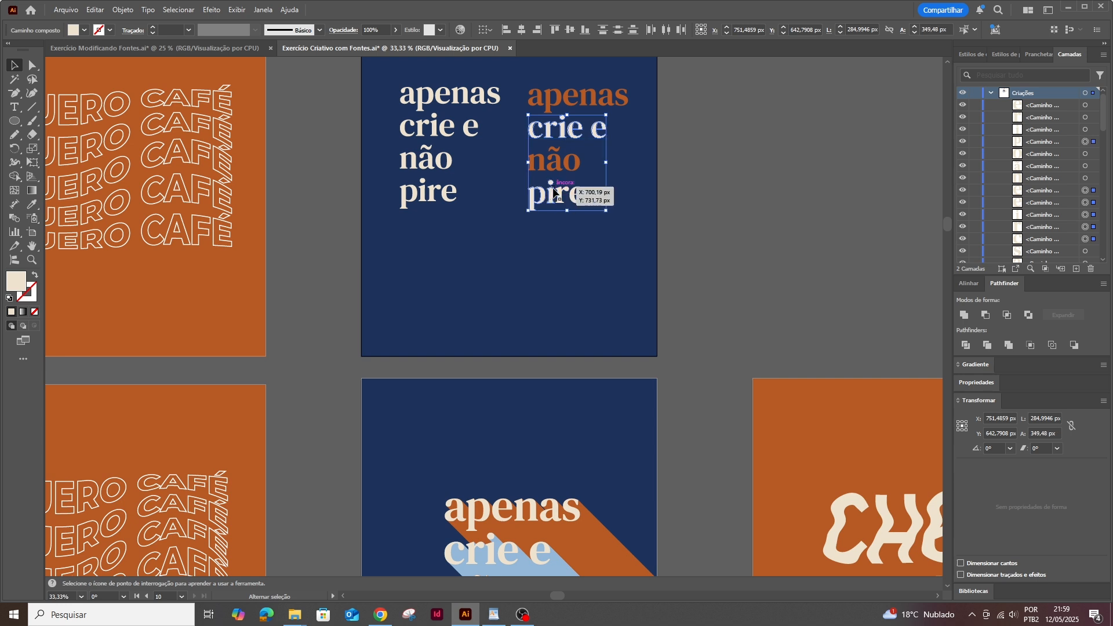
{"action": "left_click", "coordinate": [554, 191], "text": "shift"}
{"action": "left_click", "coordinate": [582, 193], "text": "shift"}
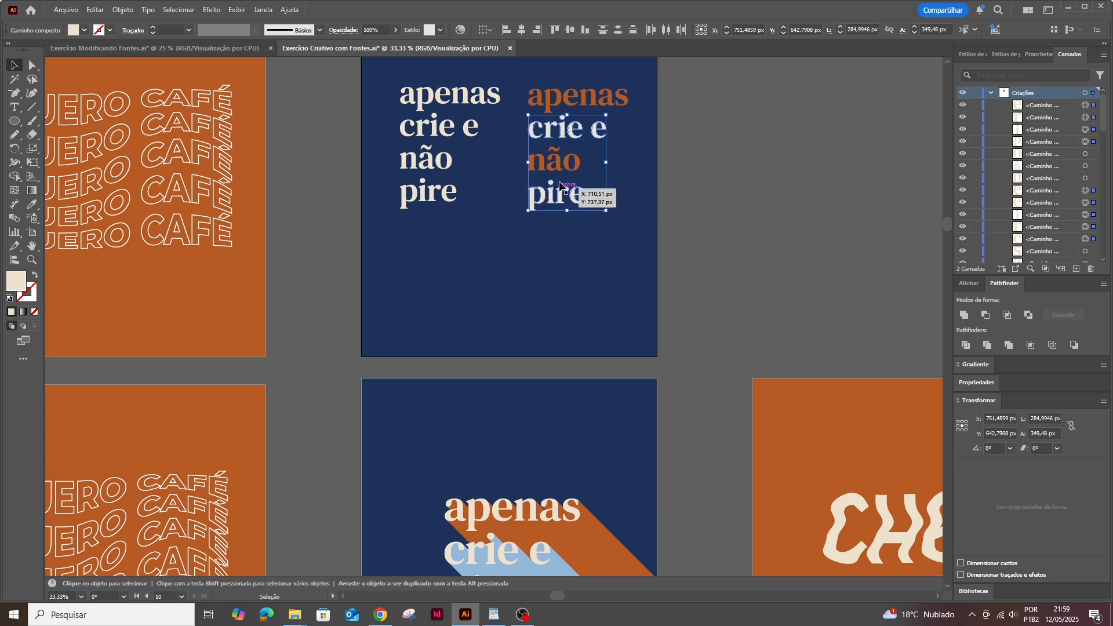
{"action": "left_click", "coordinate": [84, 30]}
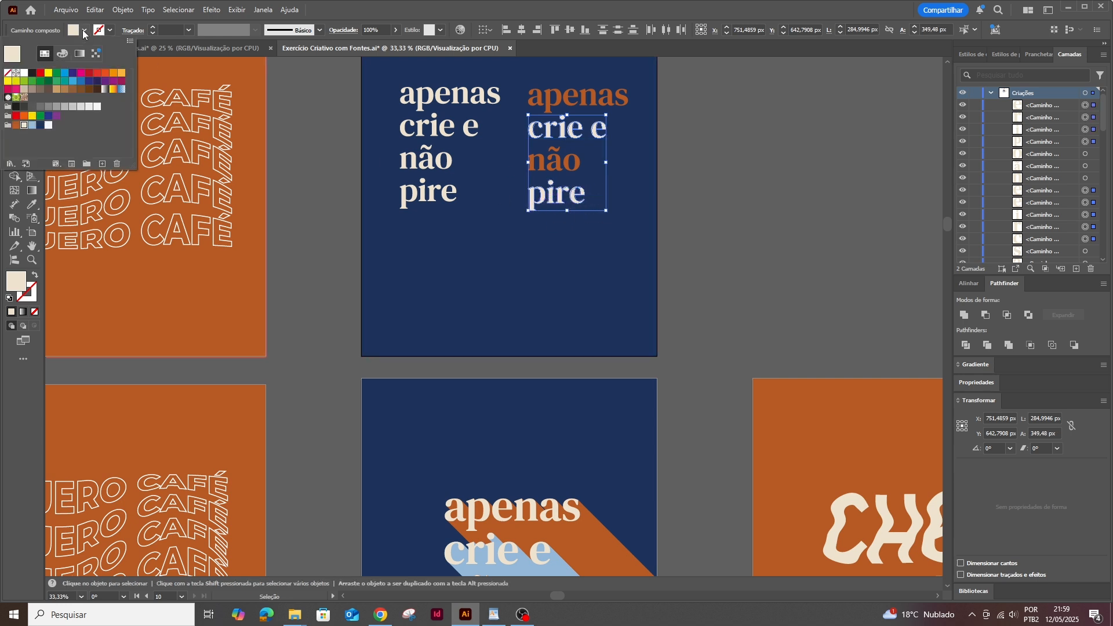
{"action": "left_click", "coordinate": [32, 124]}
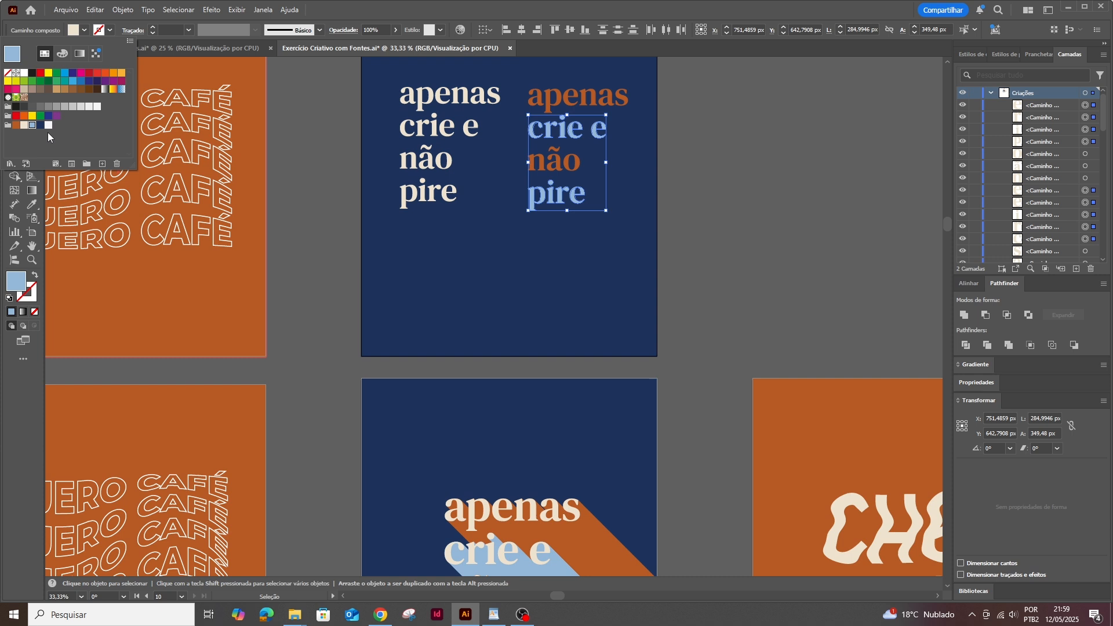
{"action": "left_click", "coordinate": [690, 286]}
- Open a Transform effect on the orange and light blue lettering, with a 2 px horizontal and 2 px vertical move
{"action": "left_click_drag", "start_coordinate": [721, 244], "coordinate": [574, 89]}
{"action": "left_click", "coordinate": [747, 234]}
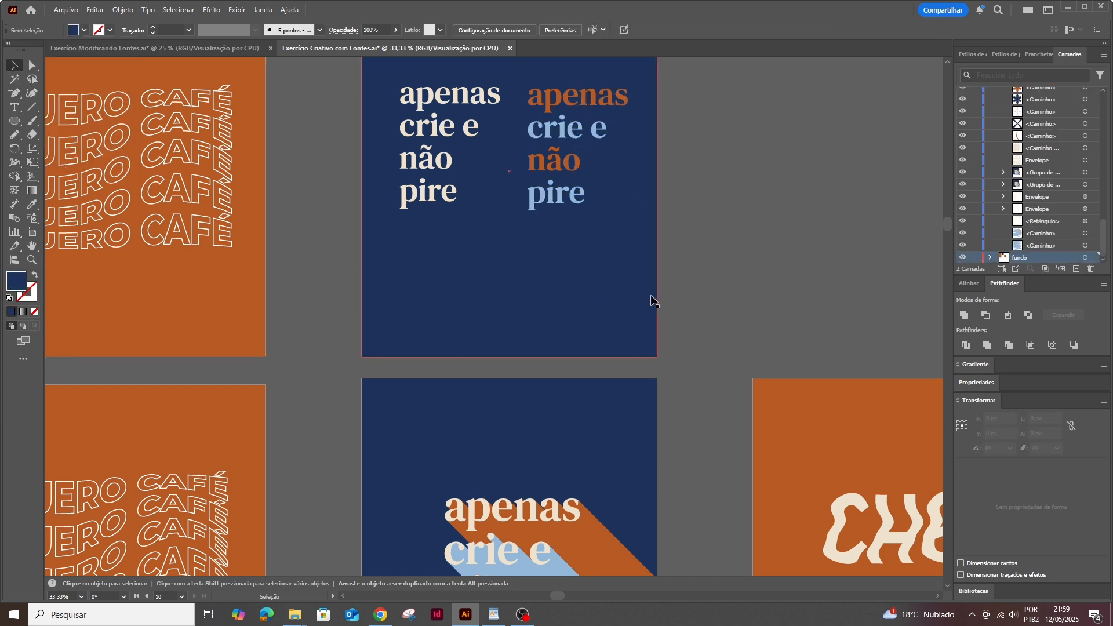
{"action": "scroll", "coordinate": [646, 302], "scroll_direction": "up", "scroll_amount": 1}
{"action": "left_click_drag", "start_coordinate": [642, 149], "coordinate": [653, 441]}
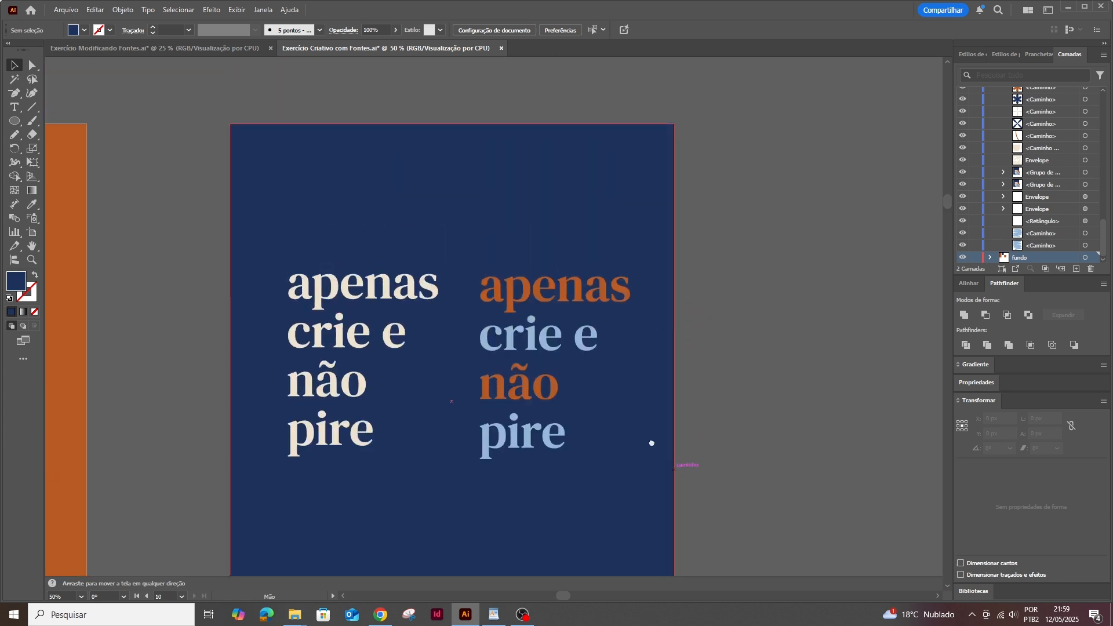
{"action": "left_click_drag", "start_coordinate": [781, 486], "coordinate": [480, 262]}
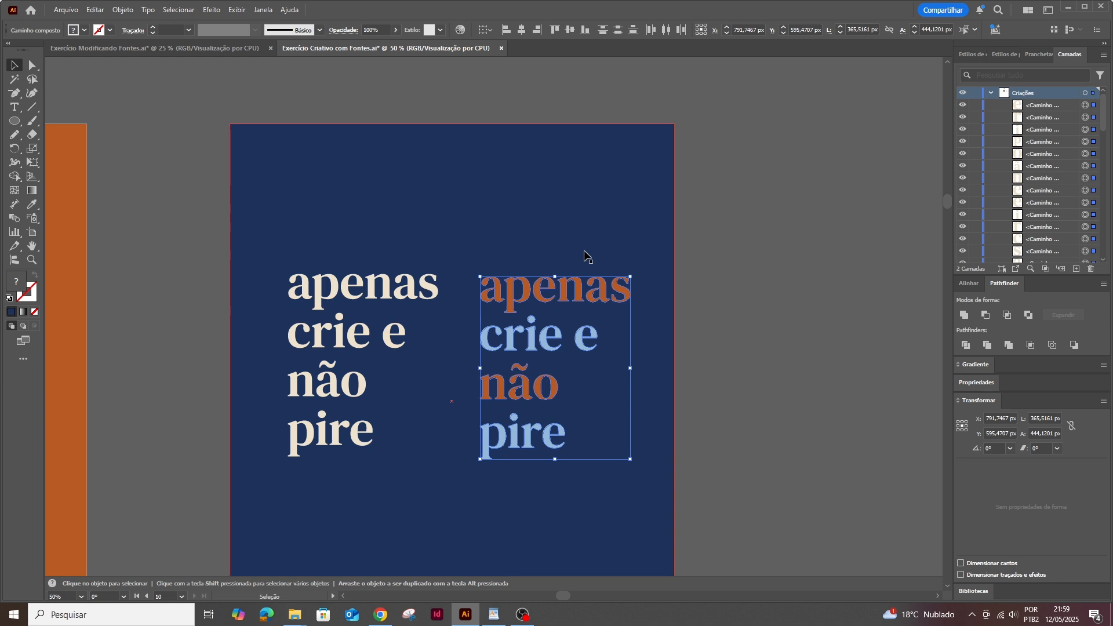
{"action": "left_click", "coordinate": [211, 11]}
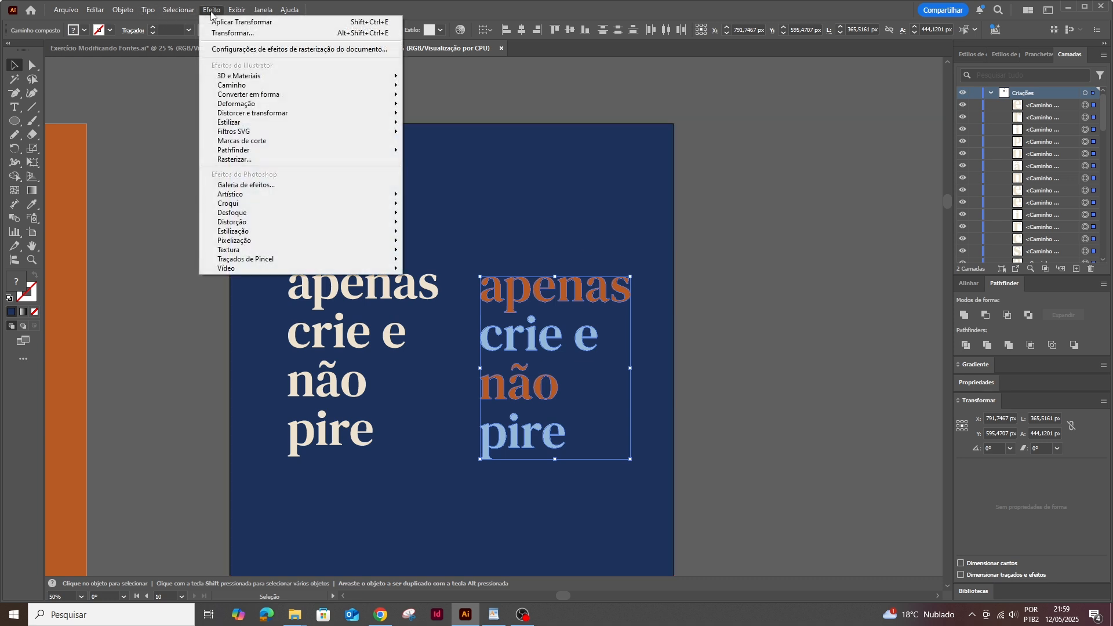
{"action": "mouse_move", "coordinate": [249, 116]}
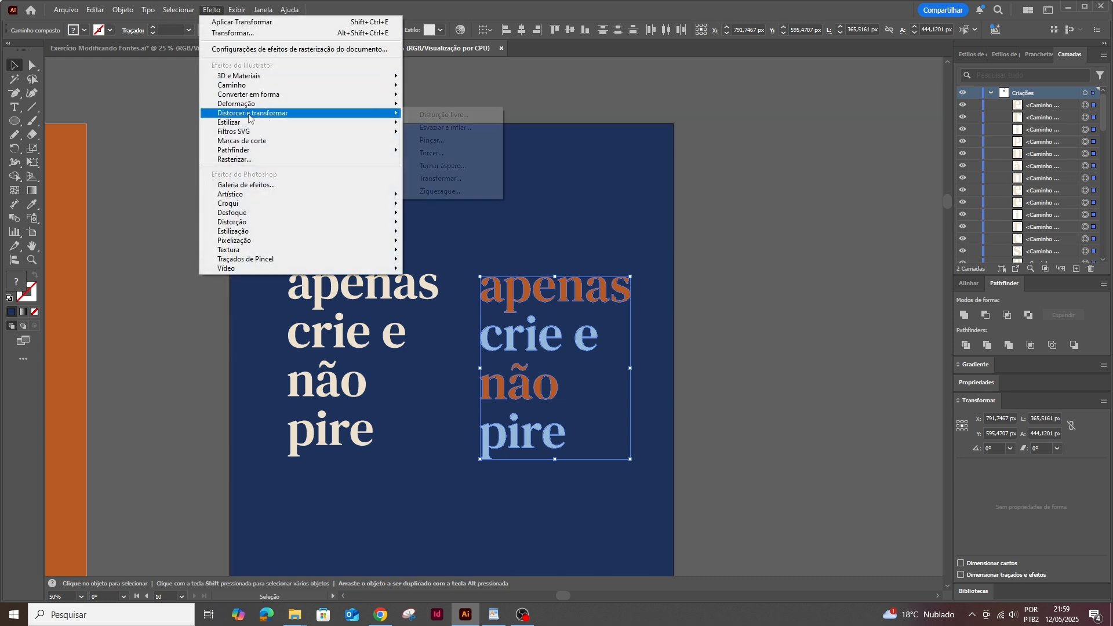
{"action": "left_click", "coordinate": [442, 178]}
{"action": "left_click_drag", "start_coordinate": [765, 153], "coordinate": [778, 142]}
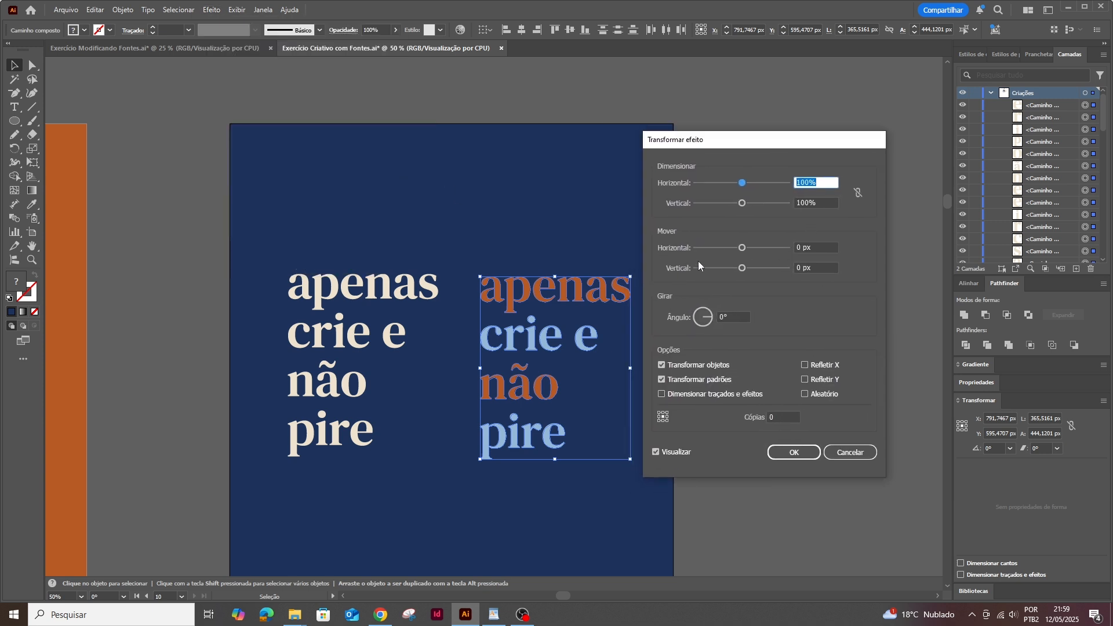
{"action": "left_click_drag", "start_coordinate": [802, 245], "coordinate": [798, 245]}
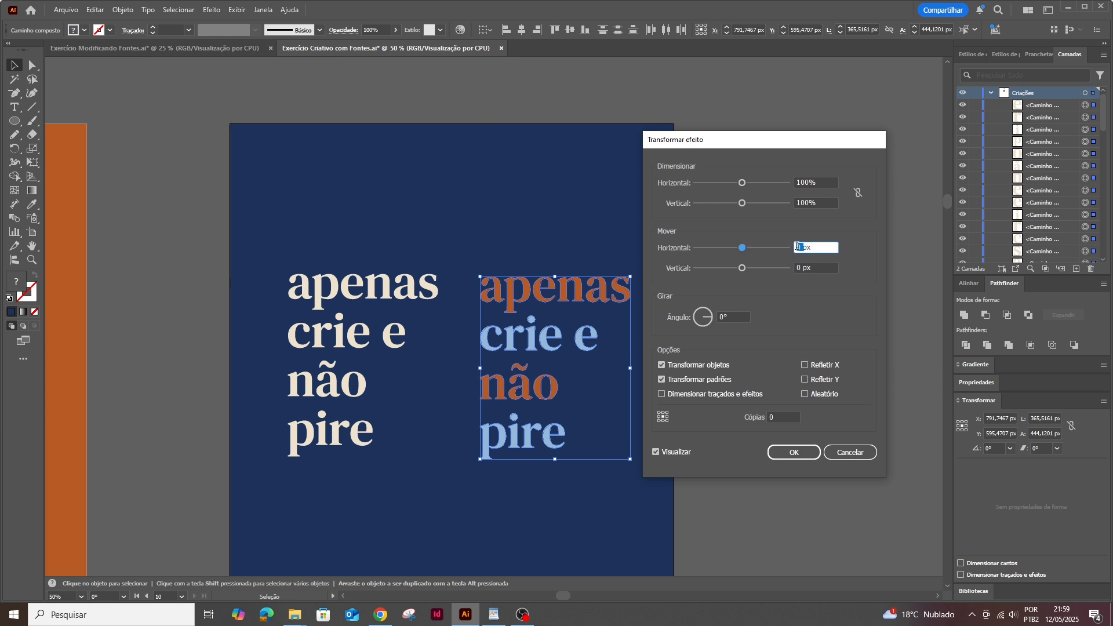
{"action": "type", "text": "2"}
{"action": "left_click", "coordinate": [797, 266]}
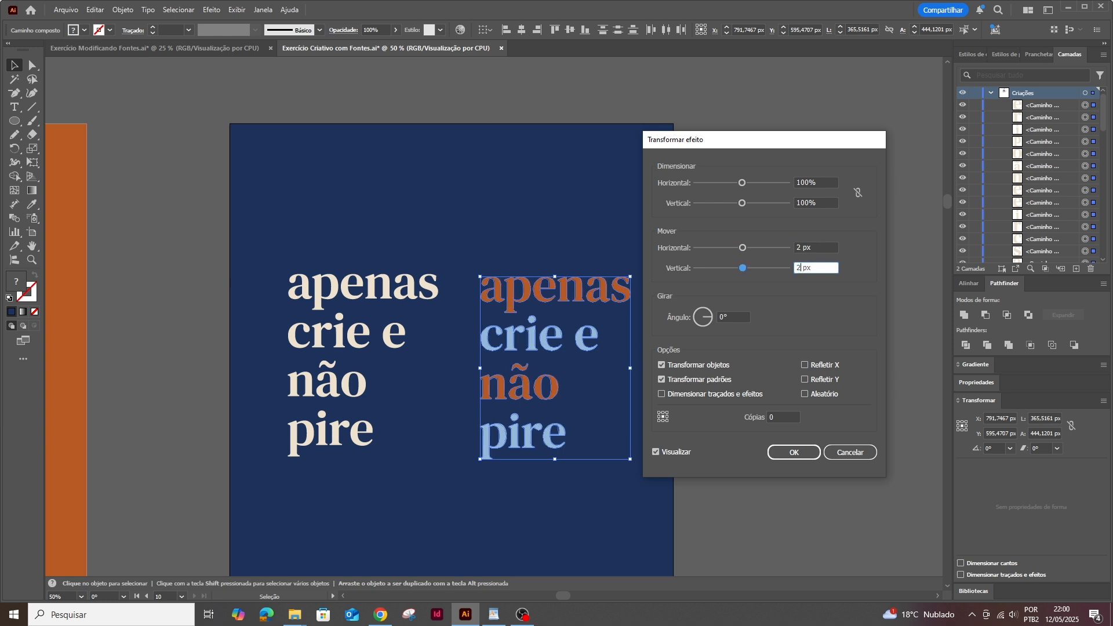
- Set the Transform effect to 350 copies and apply it to extrude the coloured letters diagonally
{"action": "left_click", "coordinate": [775, 415]}
{"action": "type", "text": "35"}
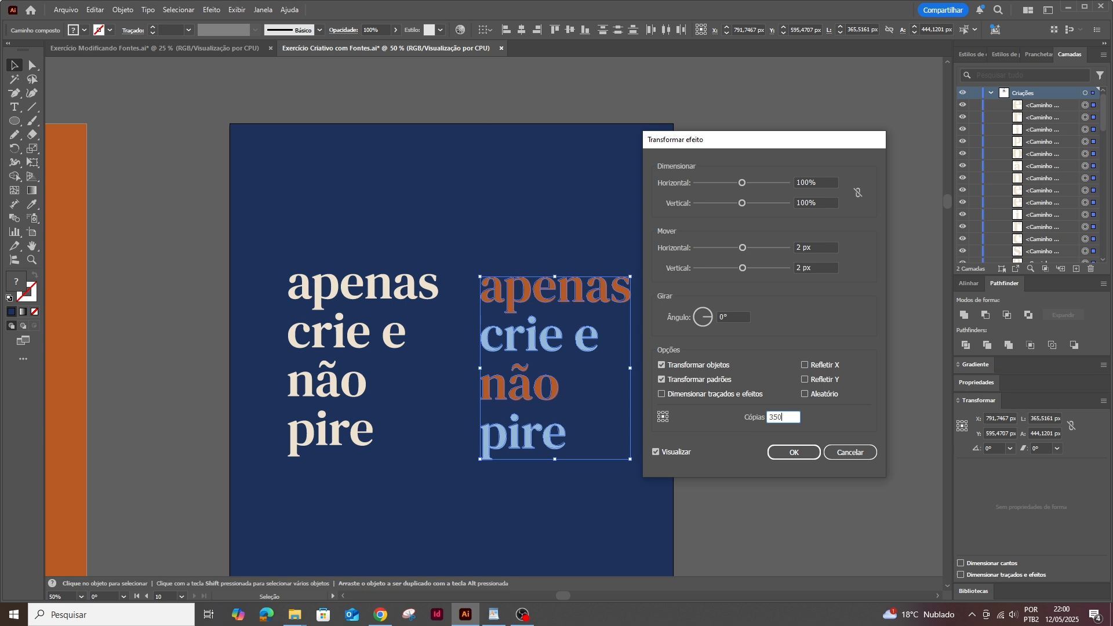
{"action": "left_click", "coordinate": [794, 452]}
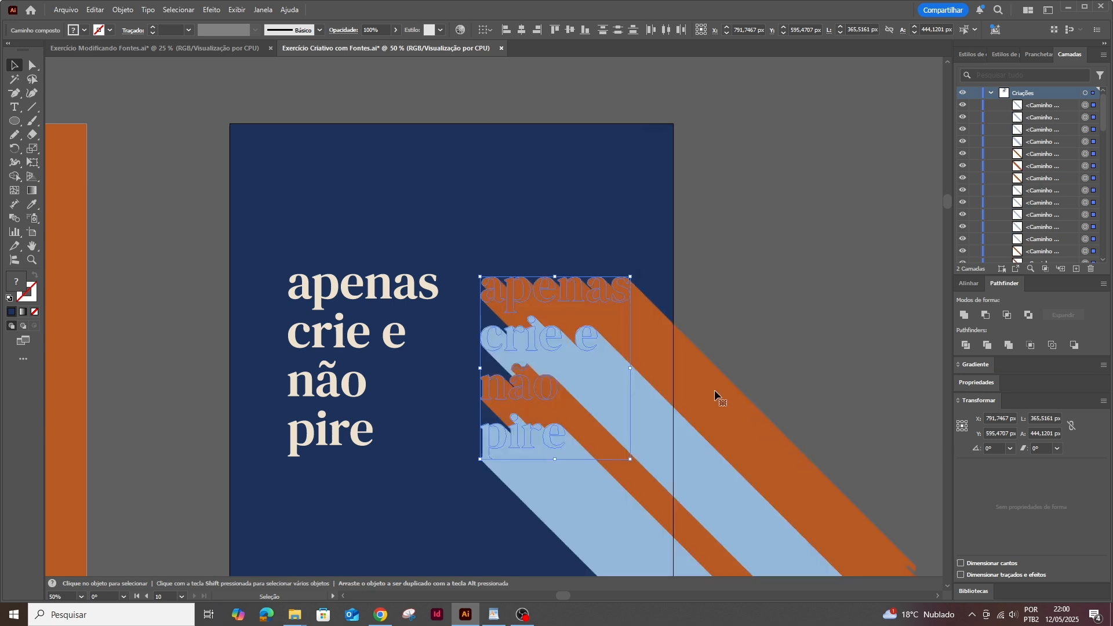
- Place the beige lettering over the start of the extruded coloured lettering and bring it to the front
{"action": "scroll", "coordinate": [770, 380], "scroll_direction": "down", "scroll_amount": 1}
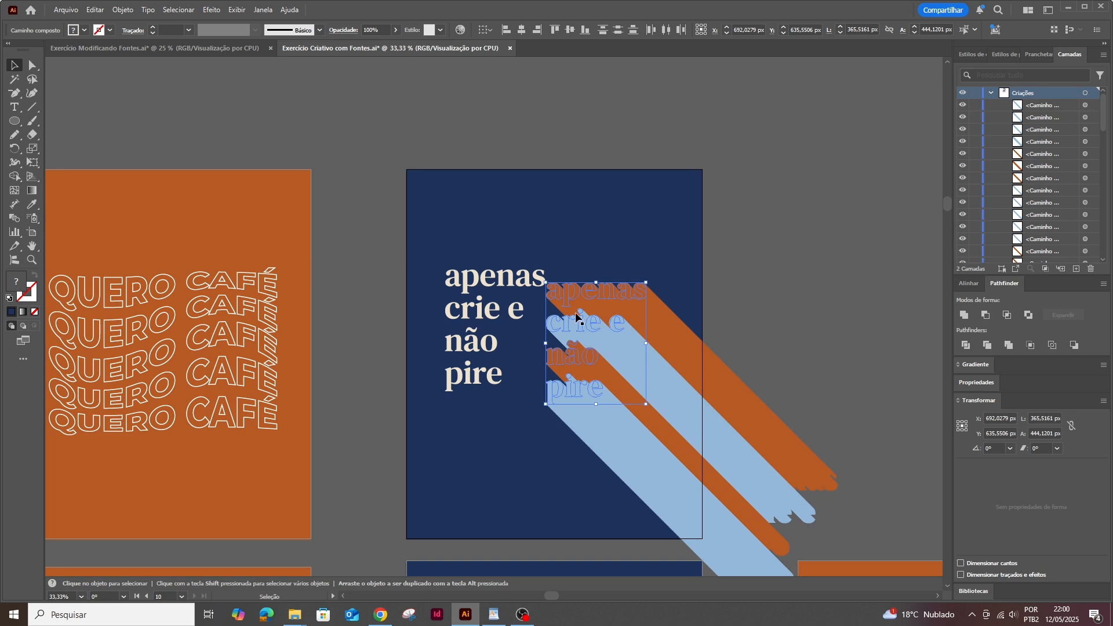
{"action": "left_click", "coordinate": [632, 319]}
{"action": "left_click", "coordinate": [486, 286]}
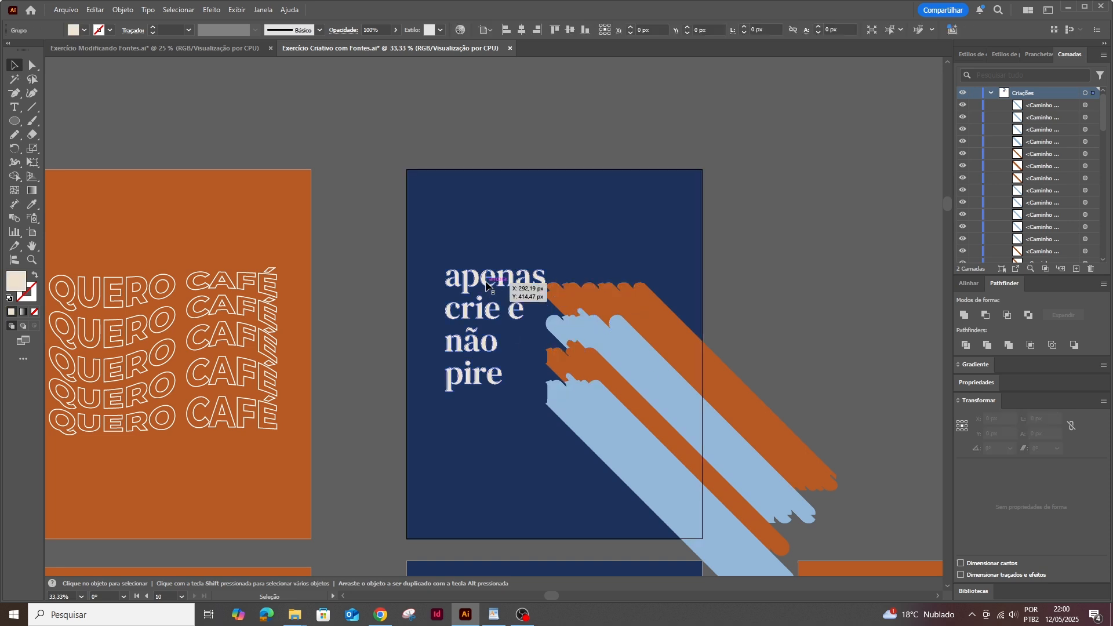
{"action": "left_click_drag", "start_coordinate": [485, 283], "coordinate": [590, 318]}
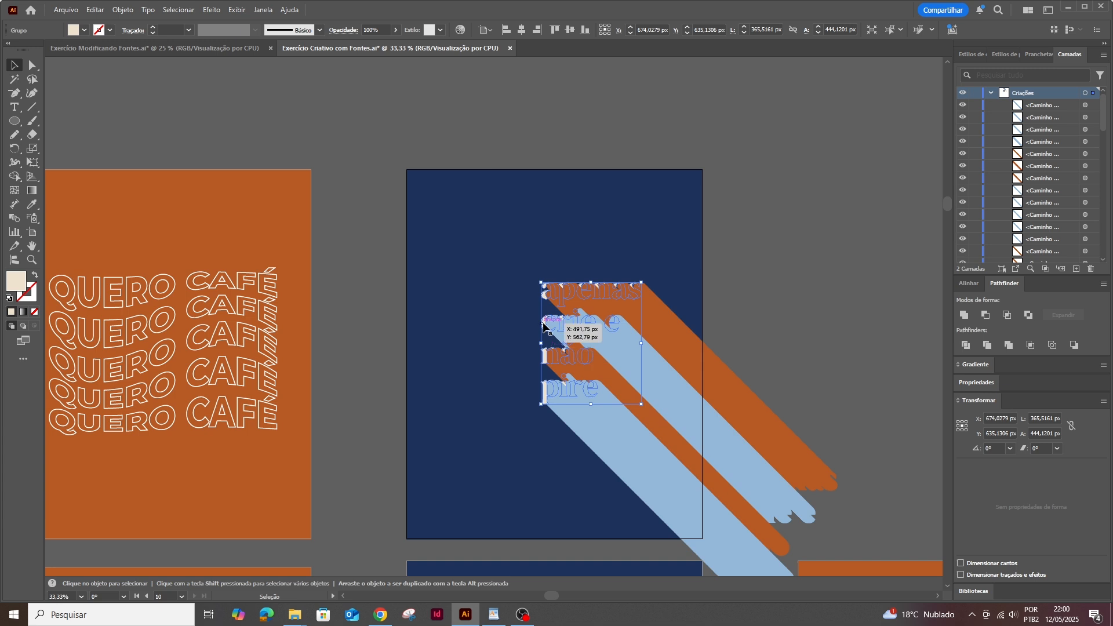
{"action": "right_click", "coordinate": [544, 336]}
{"action": "mouse_move", "coordinate": [592, 547]}
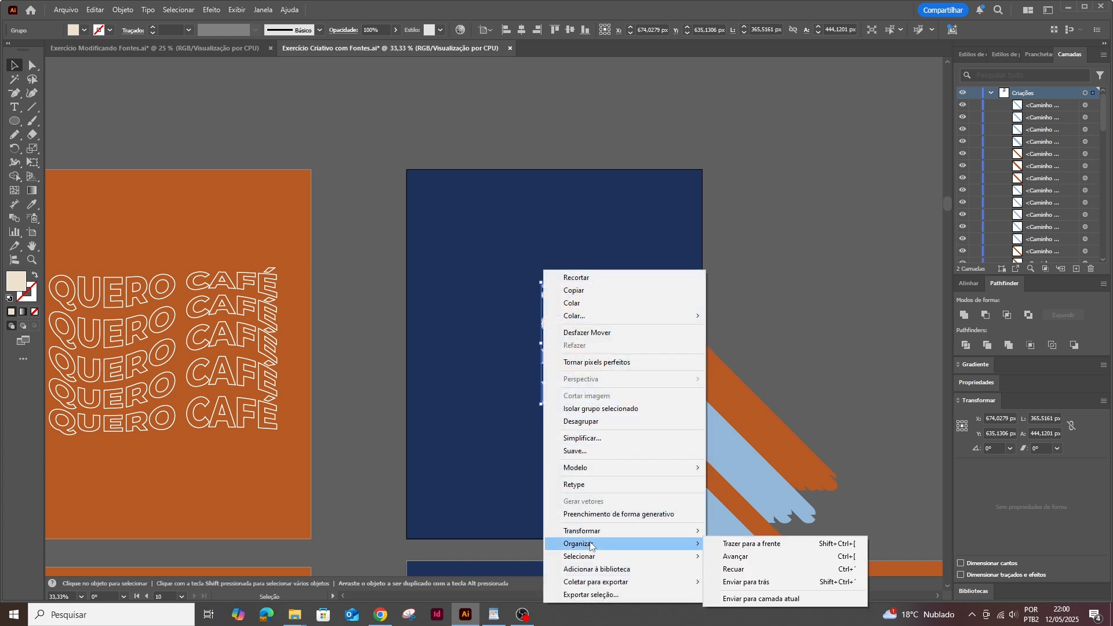
{"action": "left_click", "coordinate": [739, 546]}
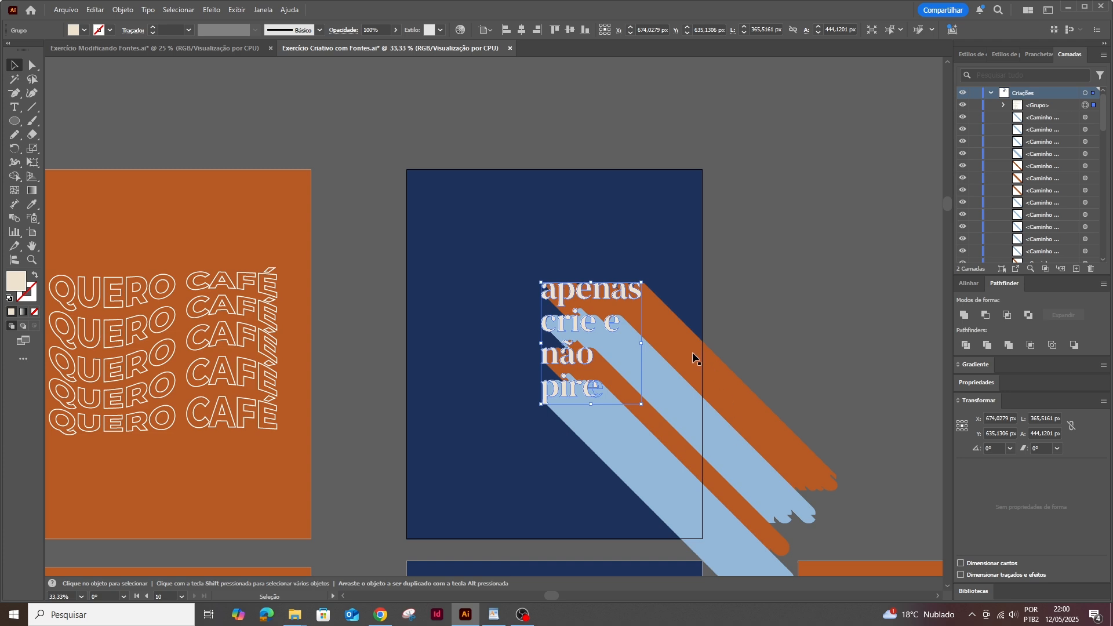
- Fine-tune the beige lettering's position so its letters sit exactly on the front faces of the extruded letters
{"action": "key", "text": "ctrl+plus"}
{"action": "key", "text": "ctrl+plus"}
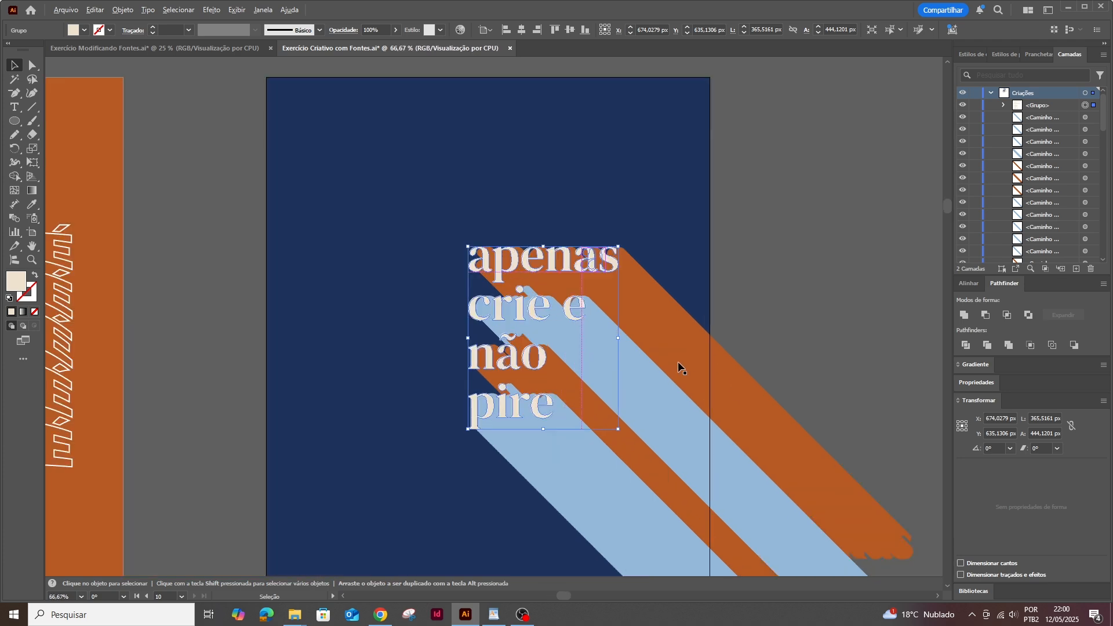
{"action": "scroll", "coordinate": [677, 361], "scroll_direction": "up", "scroll_amount": 2}
{"action": "scroll", "coordinate": [353, 266], "scroll_direction": "down", "scroll_amount": 1}
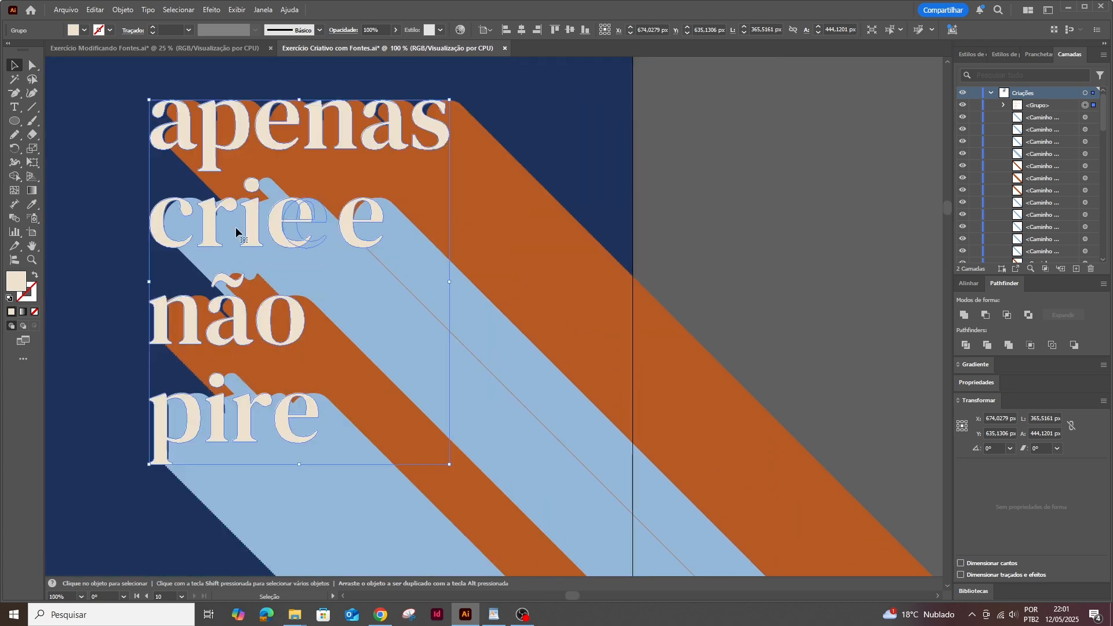
{"action": "left_click_drag", "start_coordinate": [213, 216], "coordinate": [224, 215]}
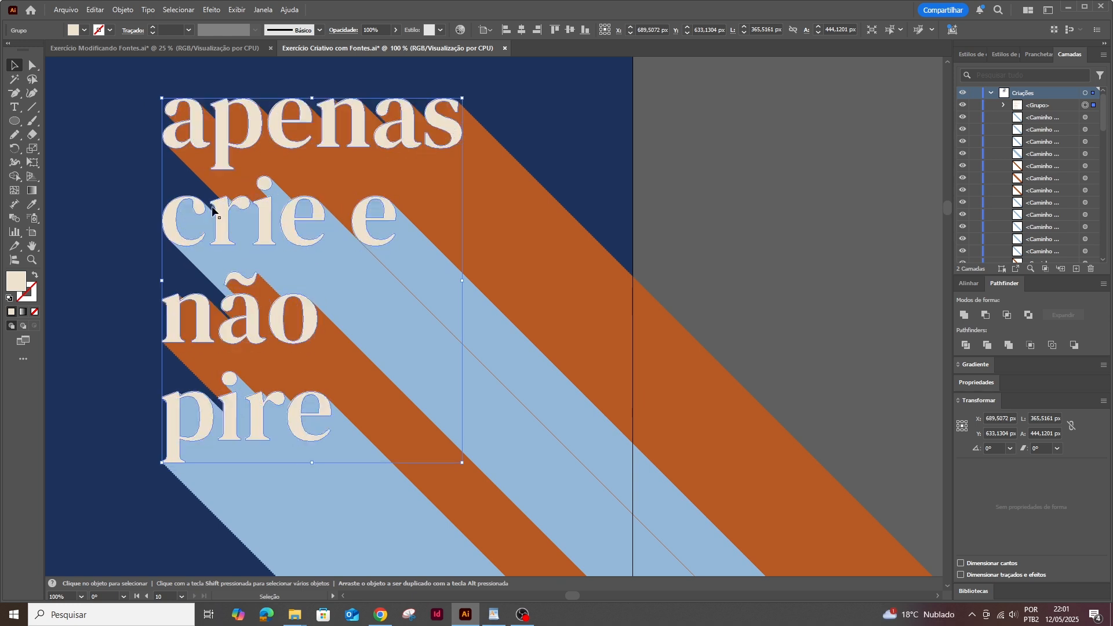
{"action": "left_click", "coordinate": [578, 183]}
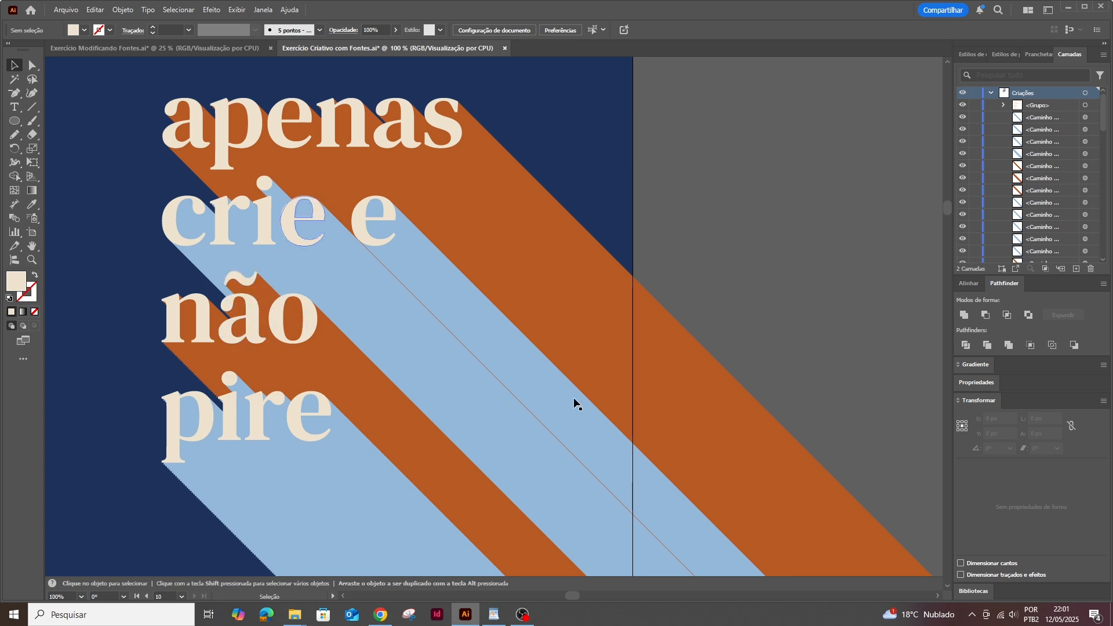
- Enlarge the beige and extruded lettering together to about 651 px wide and reposition it on the navy artboard
{"action": "scroll", "coordinate": [574, 400], "scroll_direction": "down", "scroll_amount": 1}
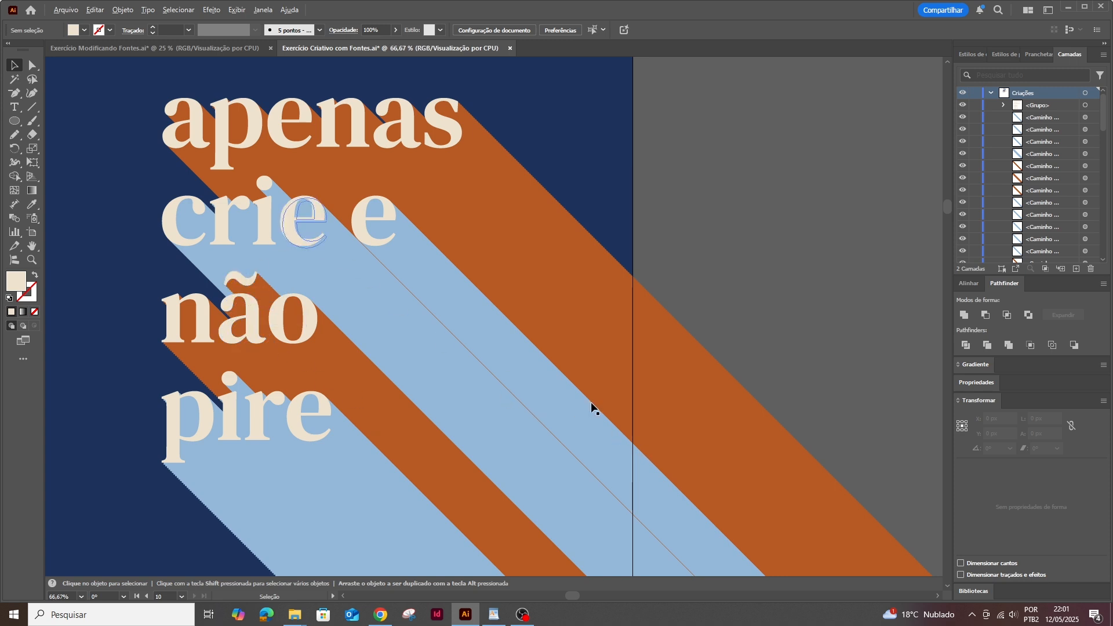
{"action": "scroll", "coordinate": [594, 407], "scroll_direction": "down", "scroll_amount": 3}
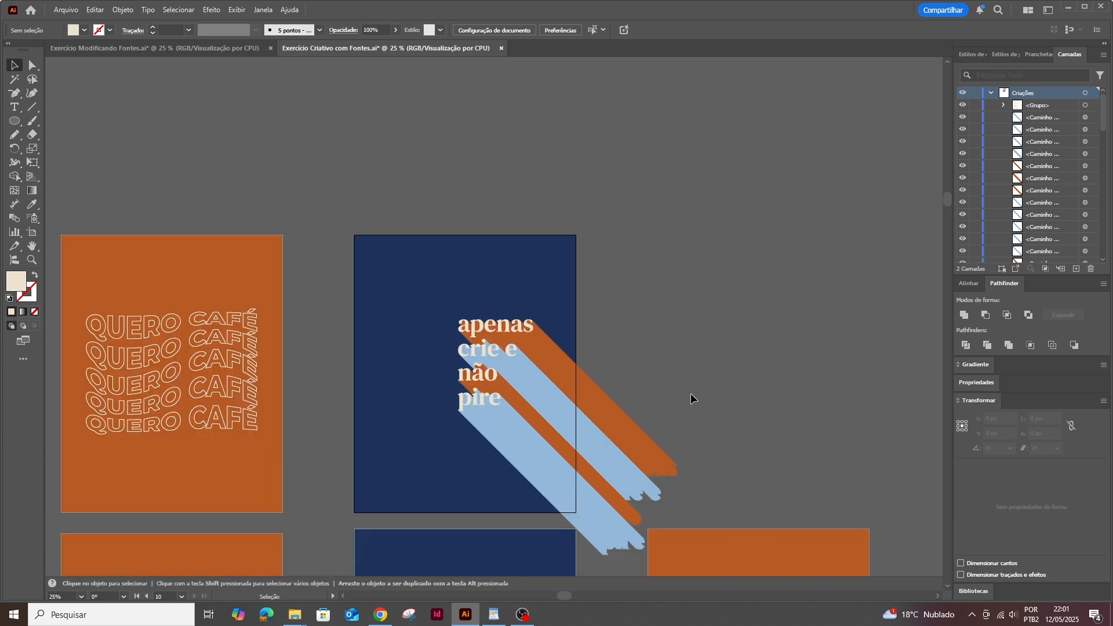
{"action": "left_click", "coordinate": [471, 300]}
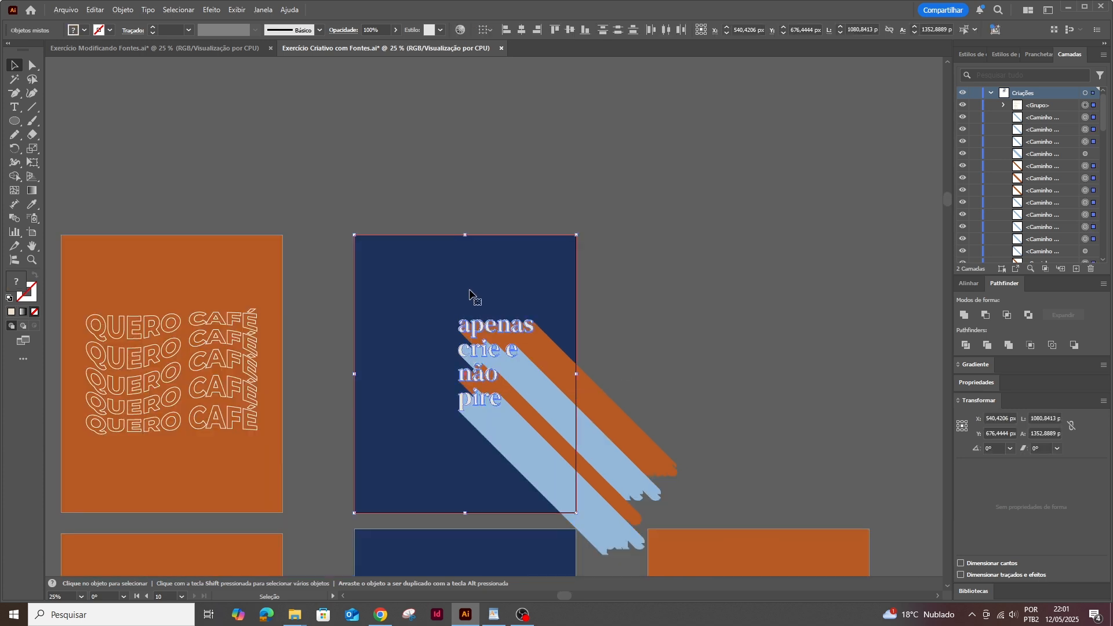
{"action": "scroll", "coordinate": [471, 296], "scroll_direction": "down", "scroll_amount": 3}
{"action": "left_click_drag", "start_coordinate": [534, 324], "coordinate": [574, 362]}
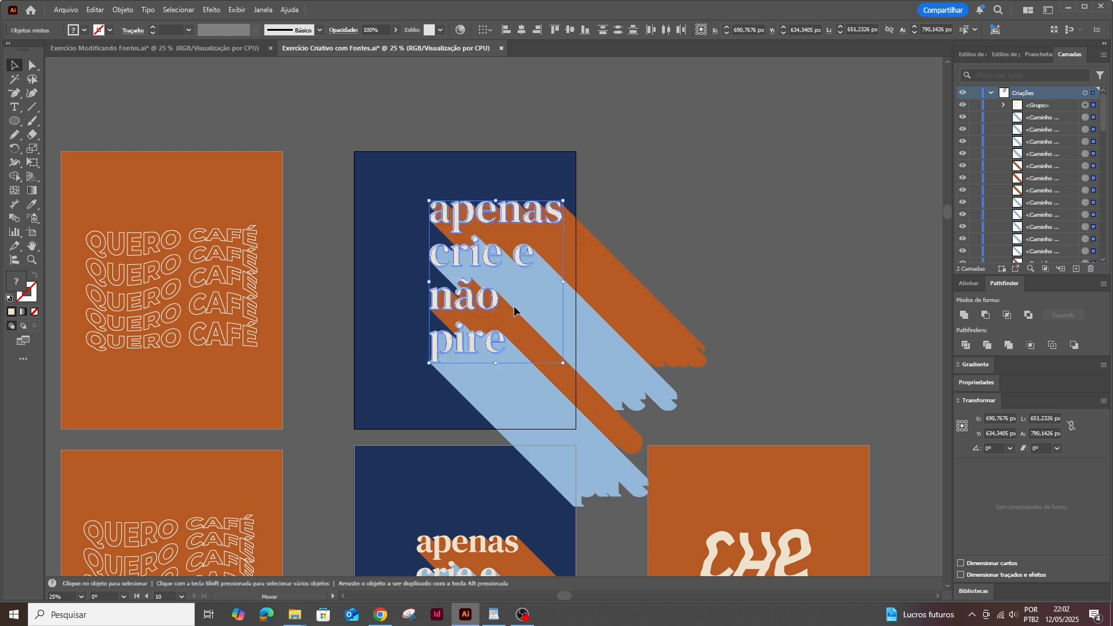
{"action": "left_click_drag", "start_coordinate": [514, 307], "coordinate": [508, 306]}
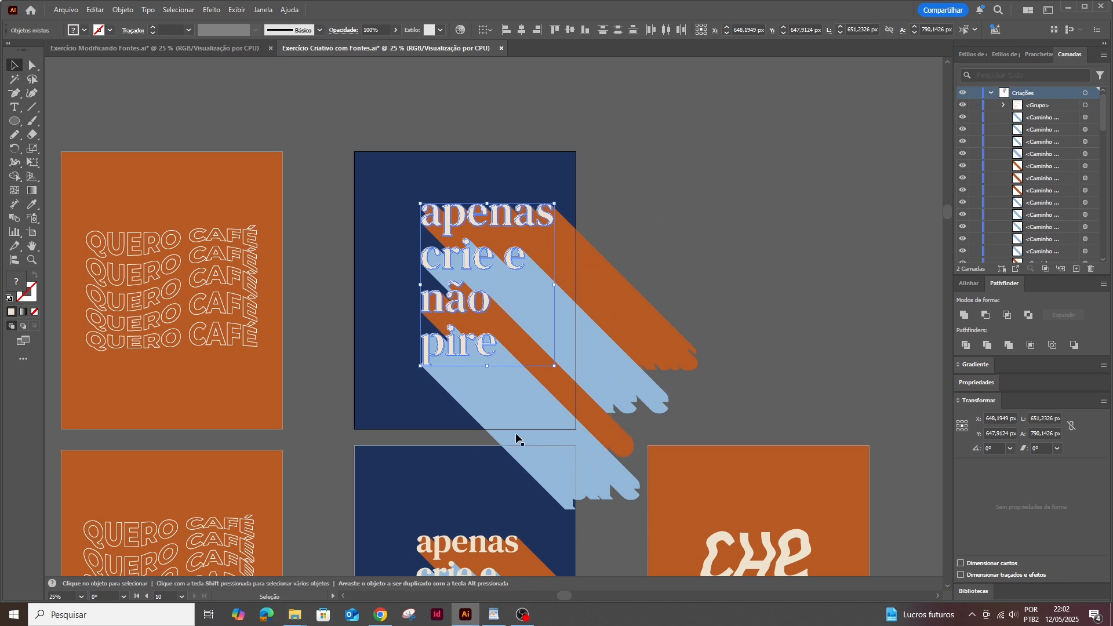
{"action": "left_click", "coordinate": [436, 167]}
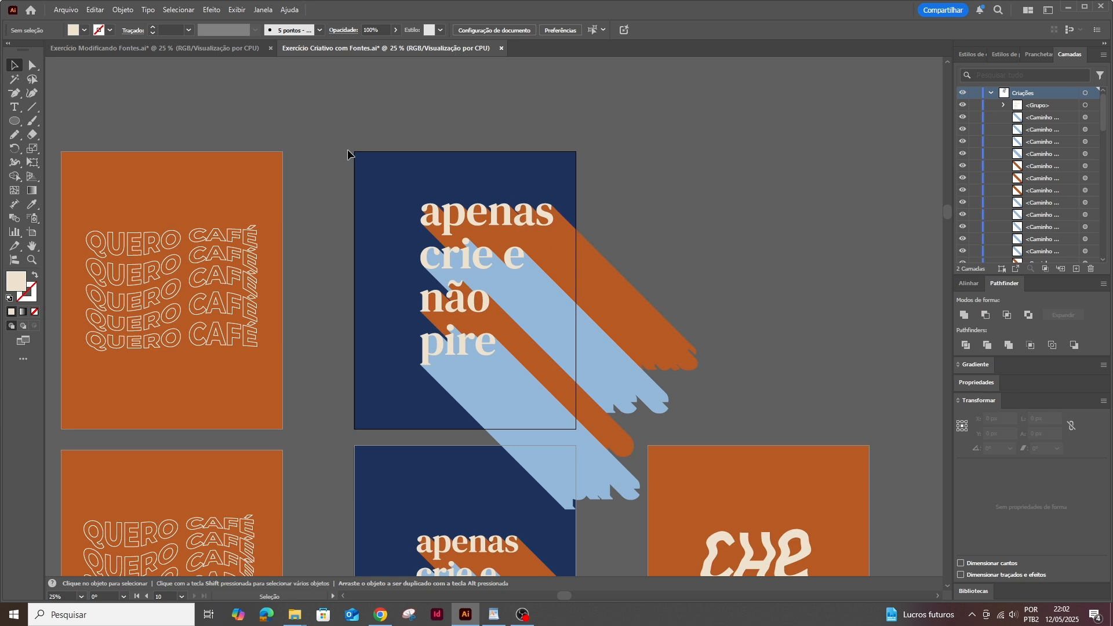
- Group the beige lettering, the coloured extrusion and the navy background
{"action": "left_click_drag", "start_coordinate": [387, 109], "coordinate": [584, 388]}
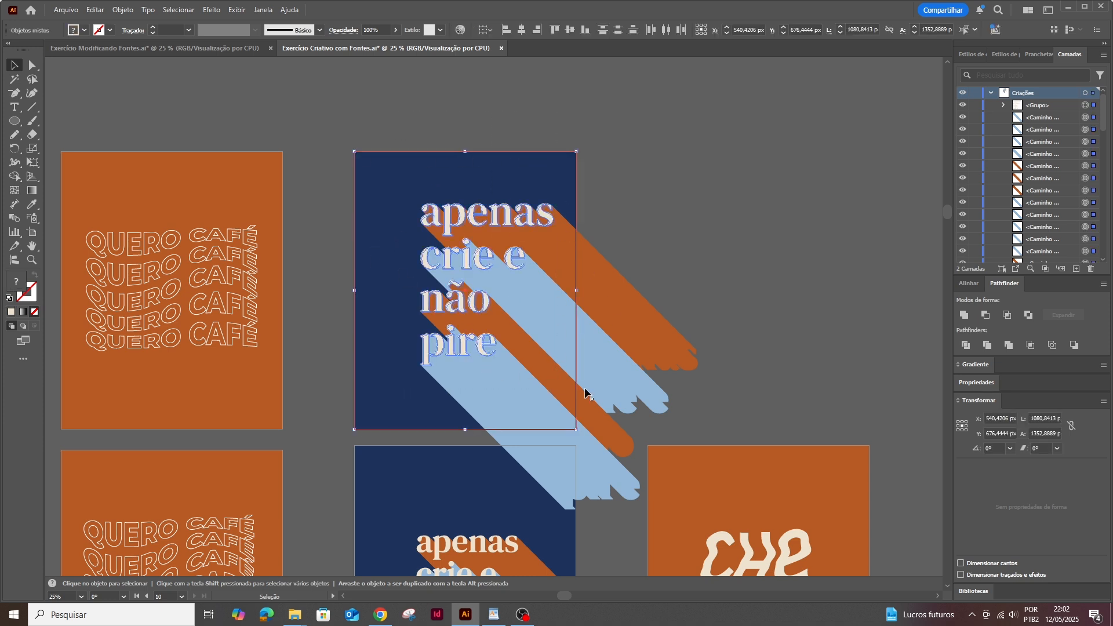
{"action": "right_click", "coordinate": [503, 303]}
{"action": "left_click", "coordinate": [535, 458]}
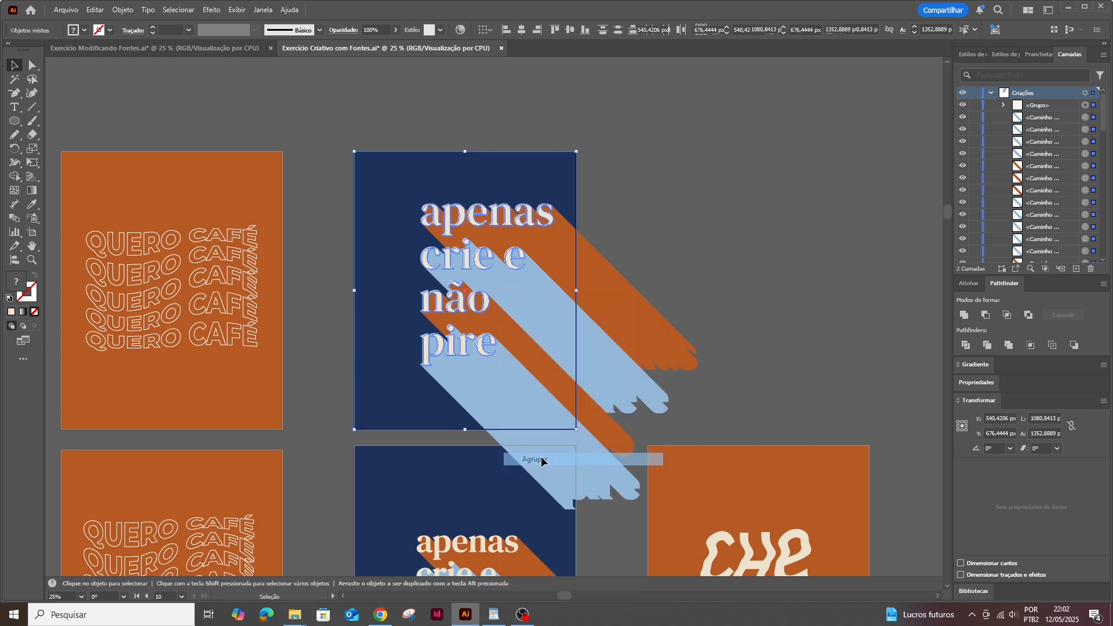
- Draw a 1080 x 1350 px rectangle covering the whole navy artboard
{"action": "left_click", "coordinate": [54, 104]}
{"action": "left_click_drag", "start_coordinate": [14, 121], "coordinate": [64, 120]}
{"action": "left_click_drag", "start_coordinate": [354, 152], "coordinate": [575, 429]}
{"action": "key", "text": "v"}
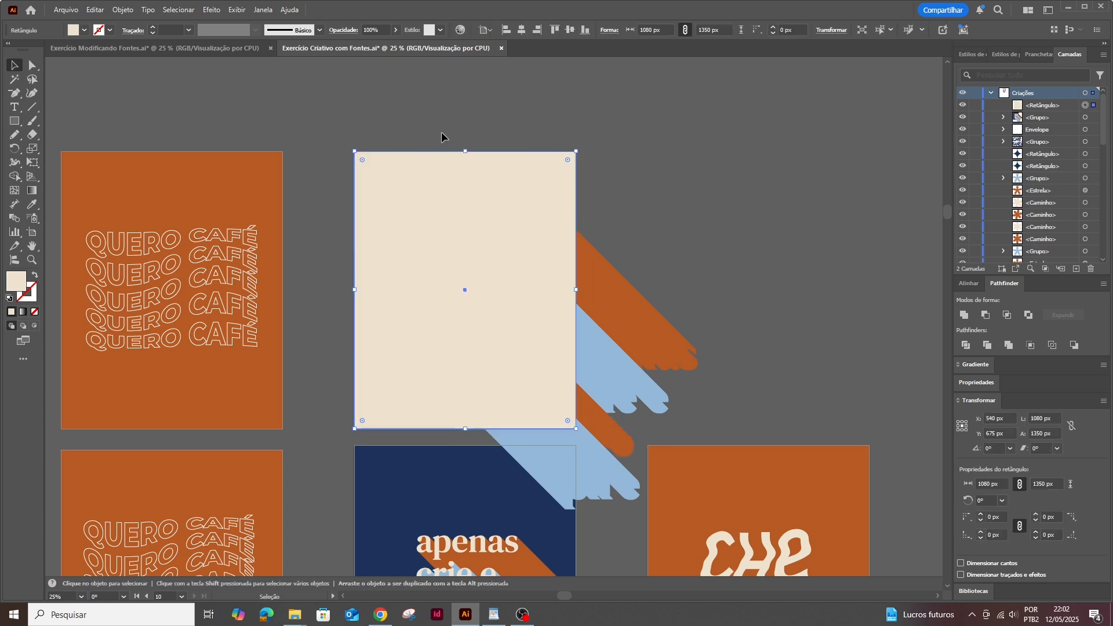
- Make a clipping mask from the rectangle and the grouped poster so the extrusion is trimmed to the artboard
{"action": "left_click_drag", "start_coordinate": [450, 127], "coordinate": [576, 385]}
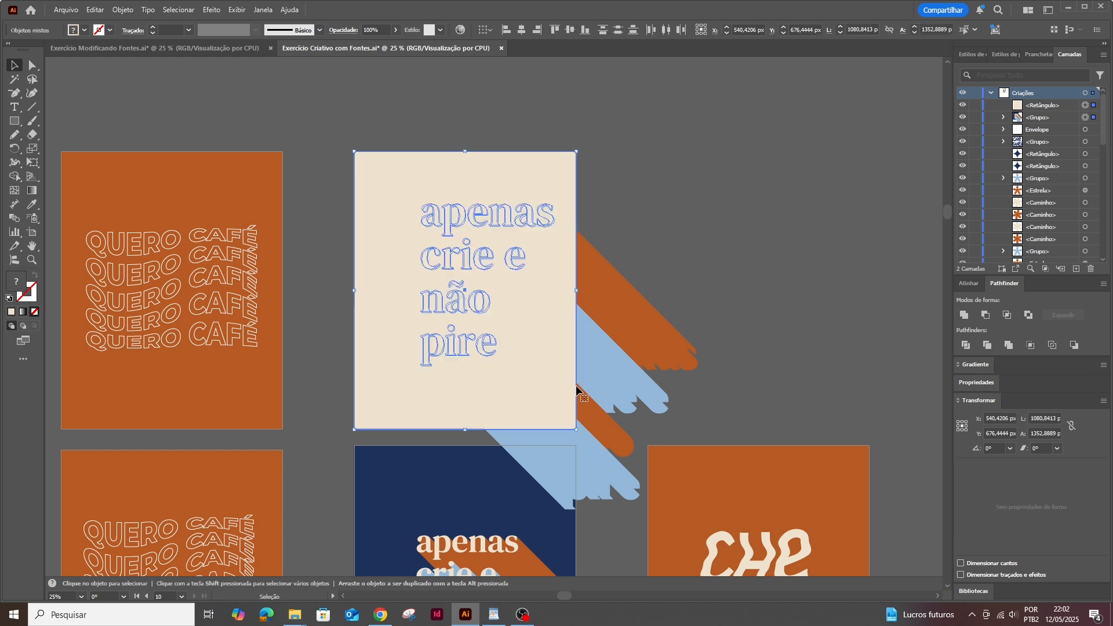
{"action": "key", "text": "ctrl+7"}
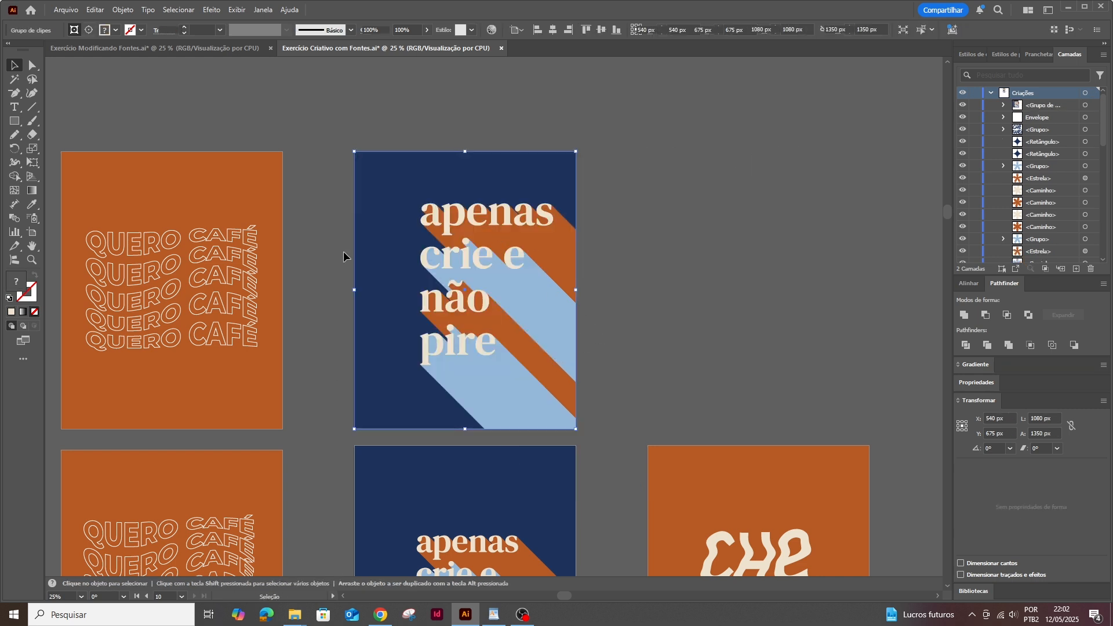
{"action": "left_click", "coordinate": [344, 253]}
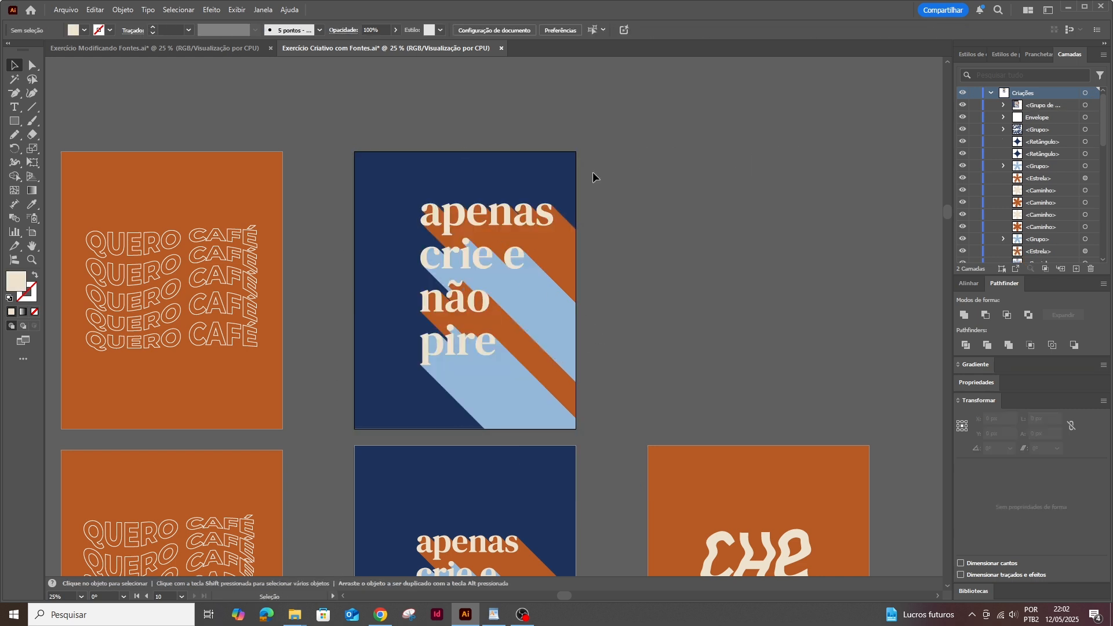
{"action": "left_click", "coordinate": [562, 307]}
{"action": "left_click", "coordinate": [680, 327]}
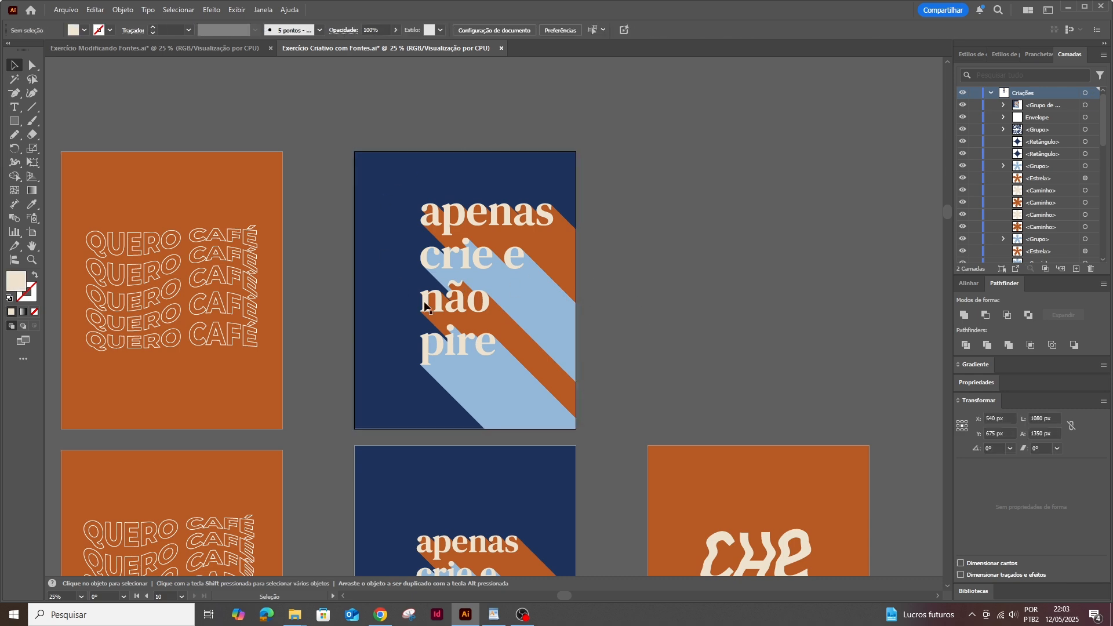
- Duplicate the orange "CHE GUEÍ" artboard directly above itself, beside the navy poster, and delete the lettering from the copy
{"action": "scroll", "coordinate": [599, 416], "scroll_direction": "down", "scroll_amount": 2}
{"action": "scroll", "coordinate": [463, 384], "scroll_direction": "up", "scroll_amount": 1}
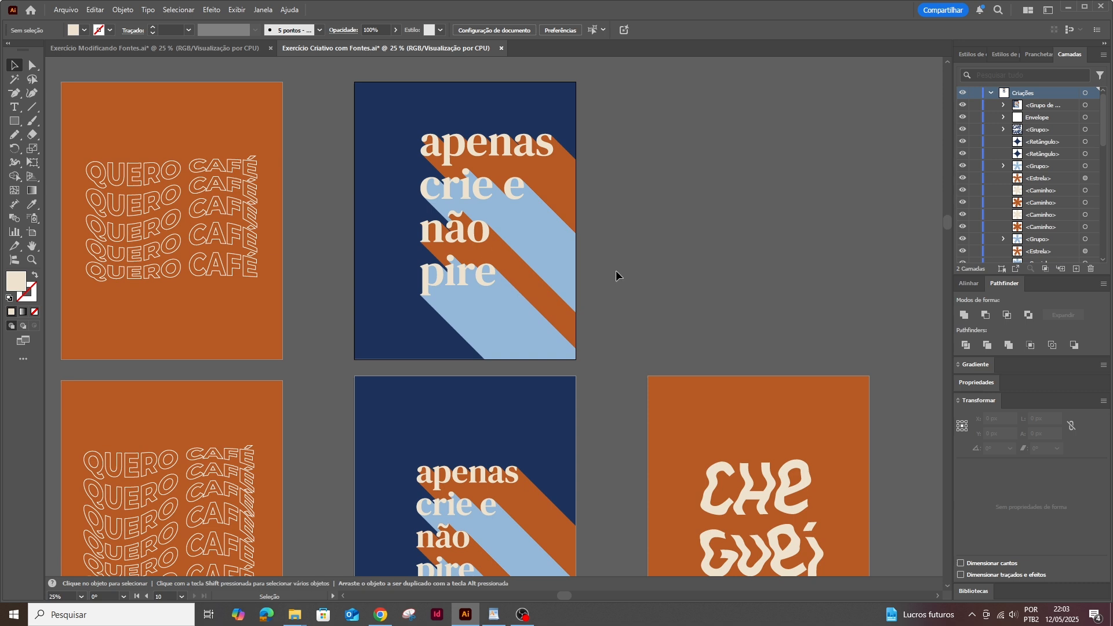
{"action": "scroll", "coordinate": [715, 261], "scroll_direction": "right", "scroll_amount": 5}
{"action": "scroll", "coordinate": [715, 261], "scroll_direction": "down", "scroll_amount": 2}
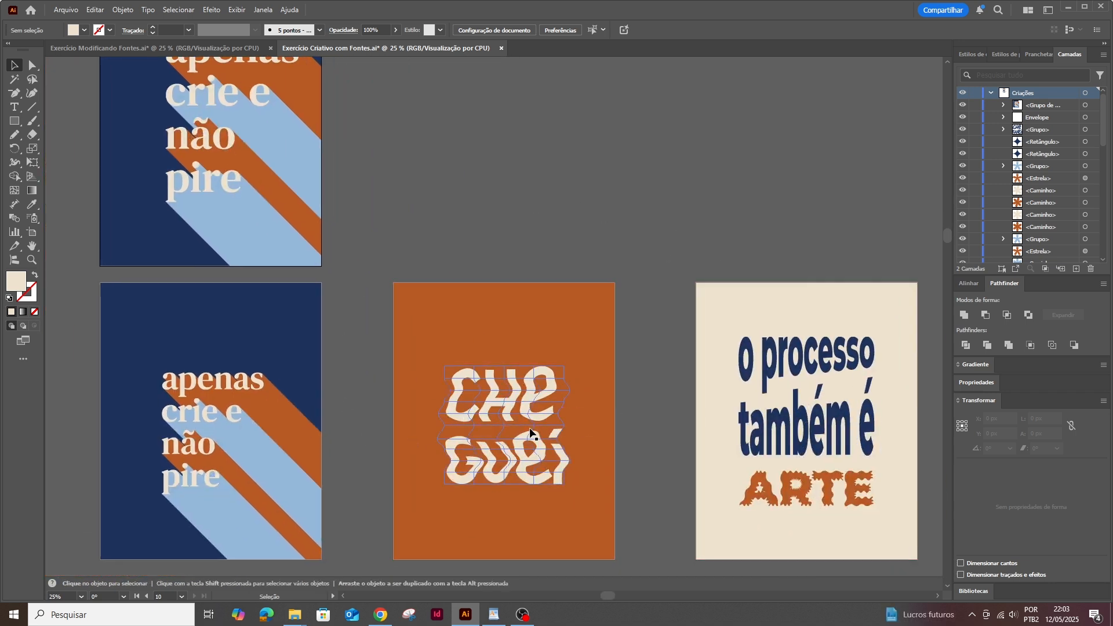
{"action": "key", "text": "shift+o"}
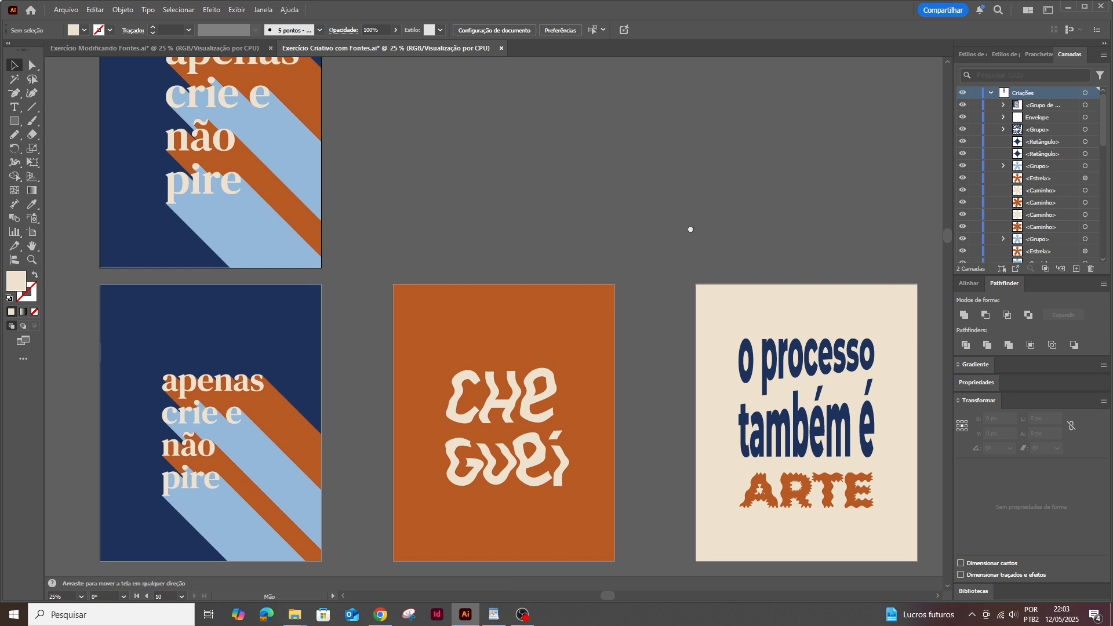
{"action": "scroll", "coordinate": [671, 385], "scroll_direction": "up", "scroll_amount": 3}
{"action": "left_click_drag", "start_coordinate": [519, 488], "coordinate": [529, 225]}
{"action": "key", "text": "Escape"}
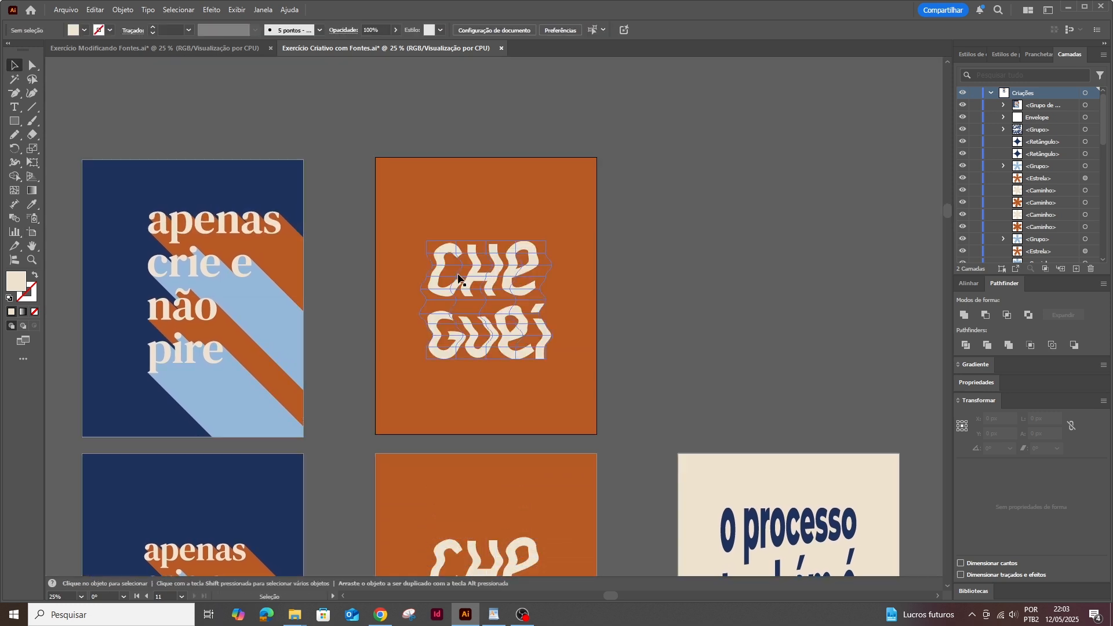
{"action": "key", "text": "Delete"}
- Add the text "che guei" on two lines in the upper middle of the empty orange artboard
{"action": "key", "text": "t"}
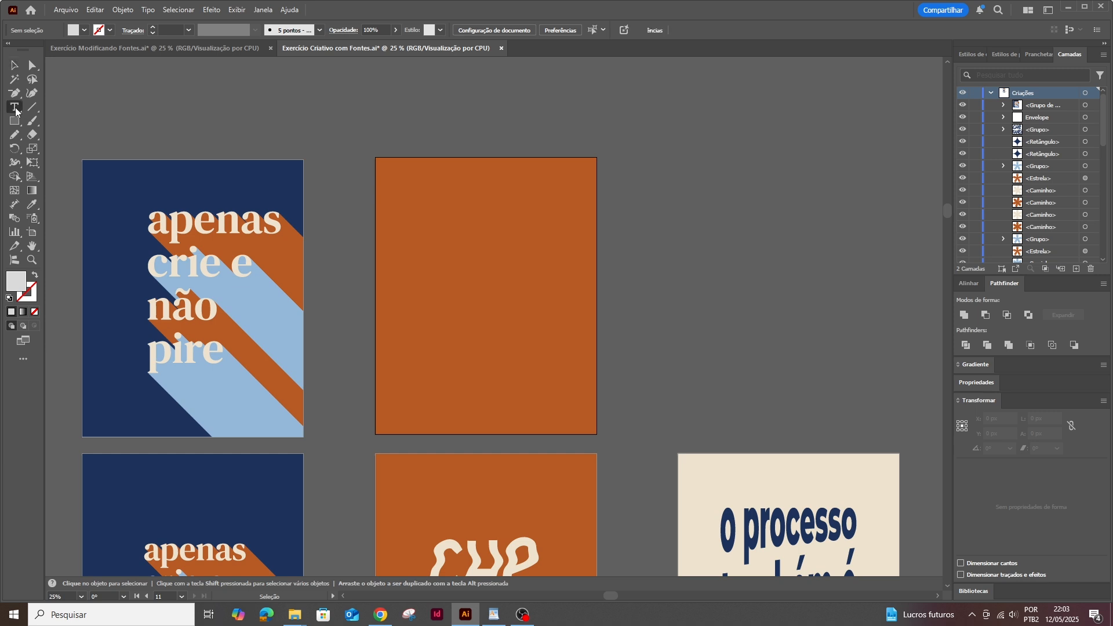
{"action": "left_click", "coordinate": [434, 259]}
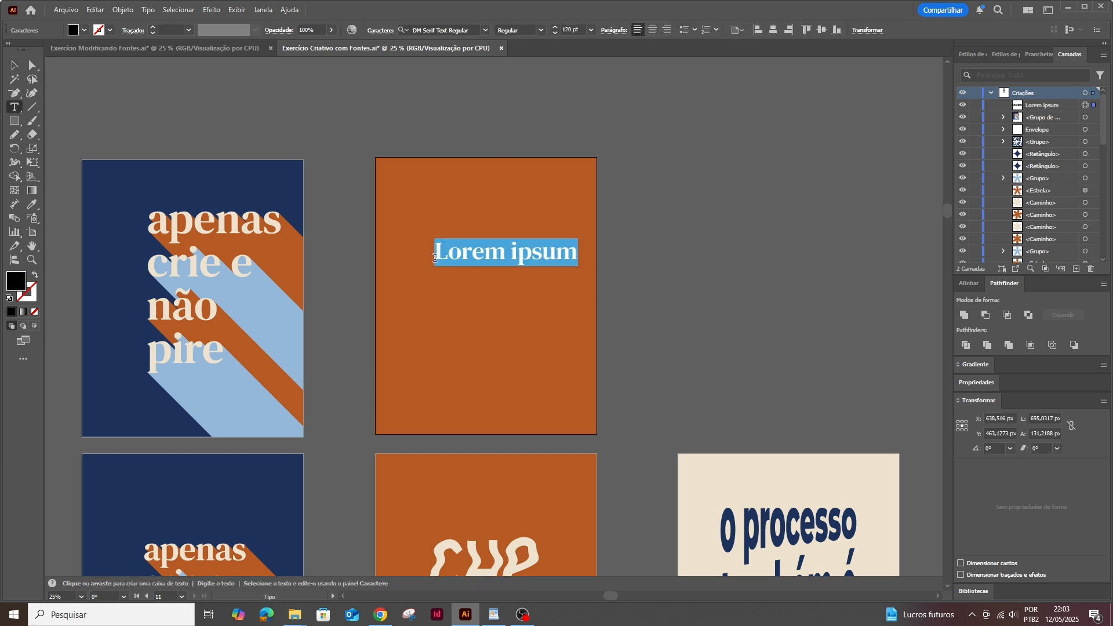
{"action": "type", "text": "che"}
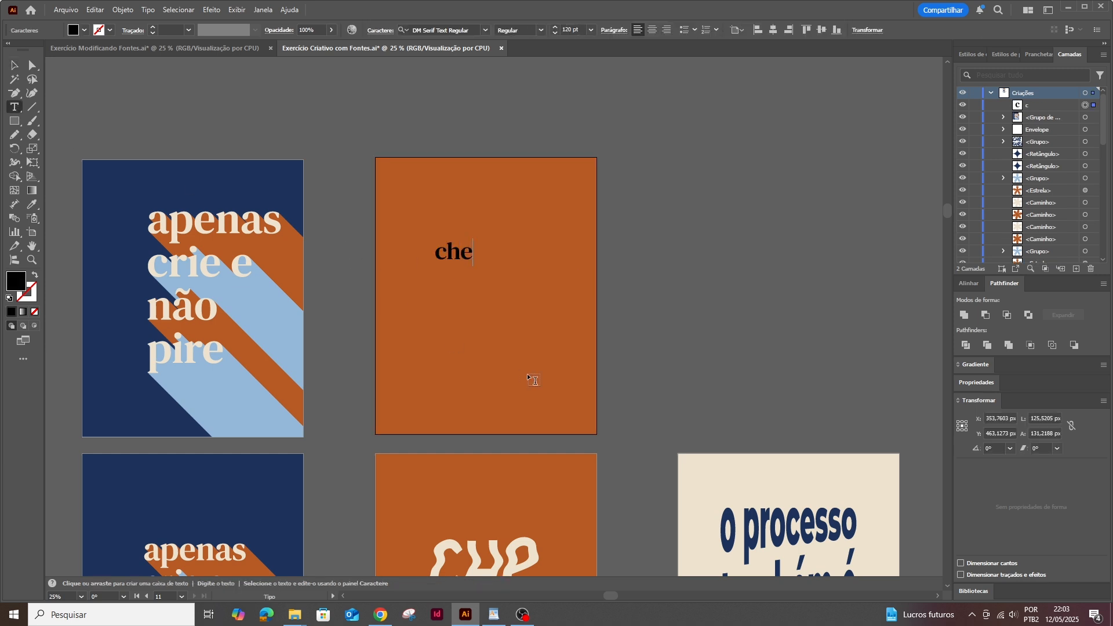
{"action": "key", "text": "Return"}
{"action": "type", "text": "guei"}
{"action": "key", "text": "Escape"}
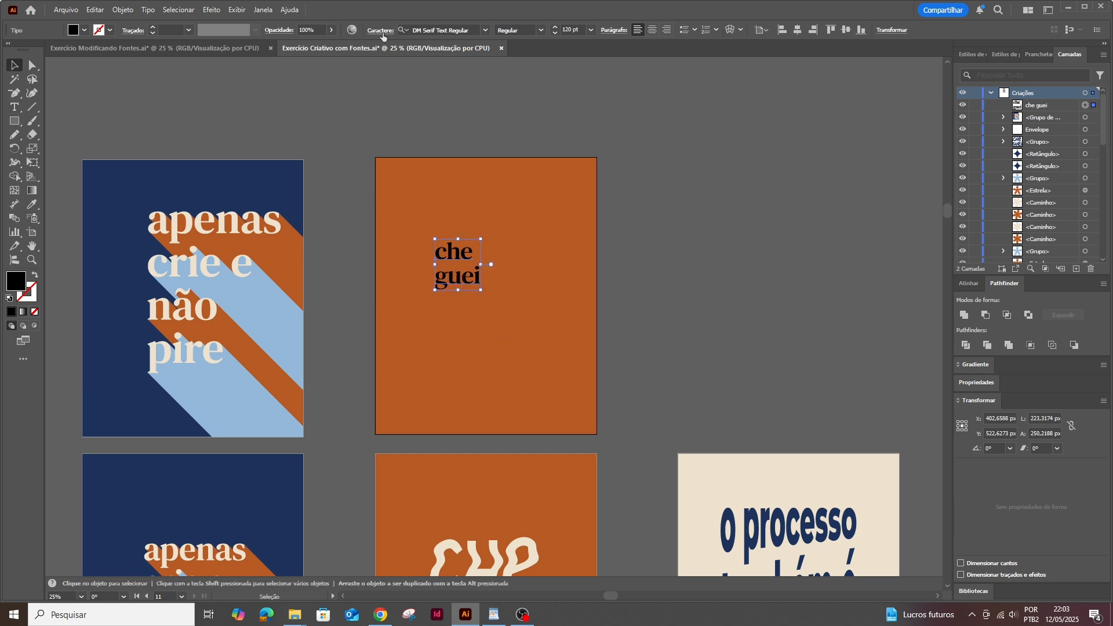
- Tighten the leading of the "che guei" text to 101 pt and fill it with the beige swatch
{"action": "left_click", "coordinate": [383, 33]}
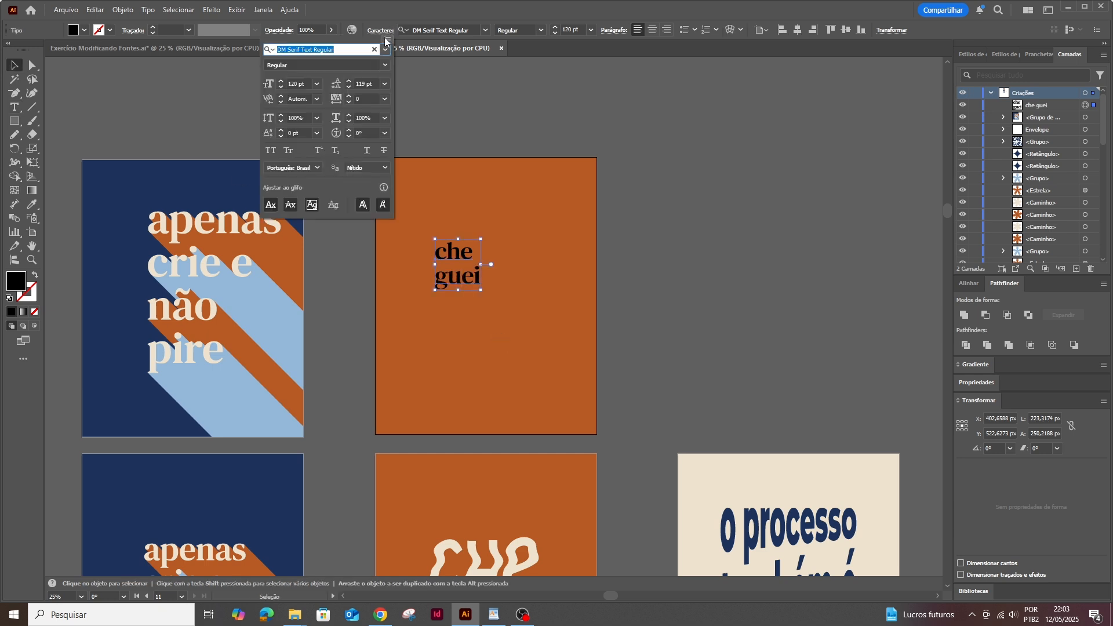
{"action": "left_click", "coordinate": [348, 87]}
{"action": "left_click", "coordinate": [349, 87]}
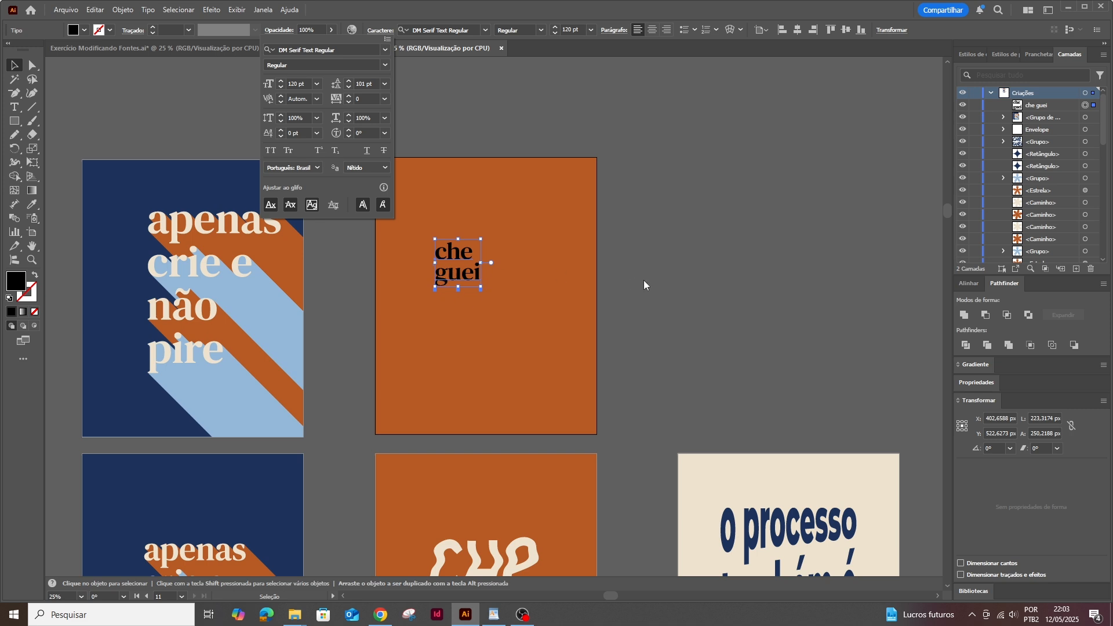
{"action": "left_click", "coordinate": [84, 30]}
{"action": "left_click", "coordinate": [85, 30]}
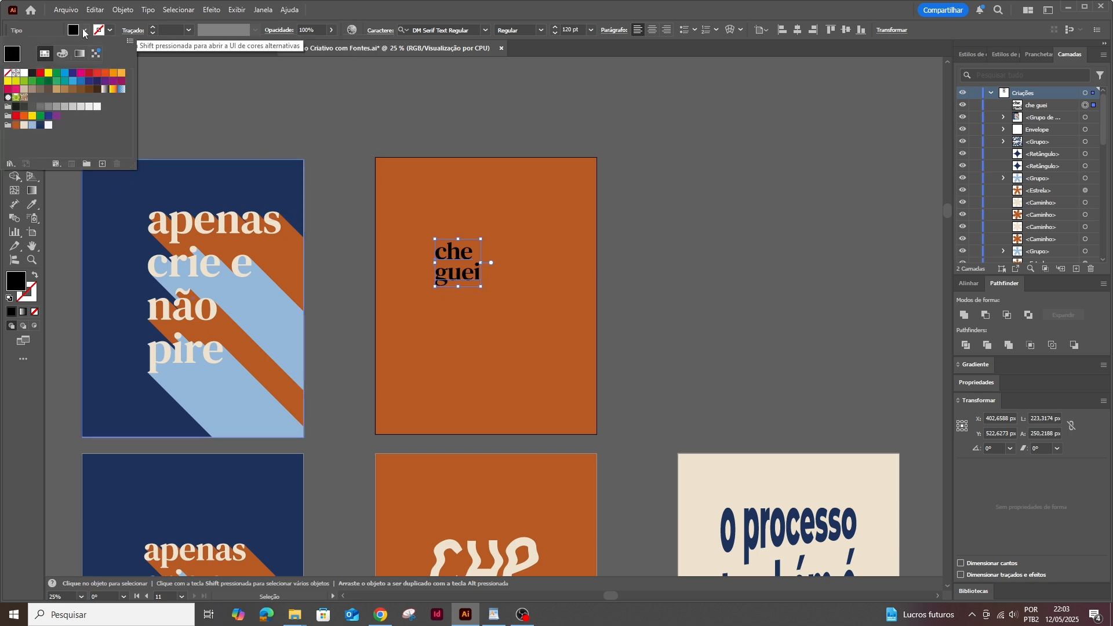
{"action": "left_click", "coordinate": [24, 125]}
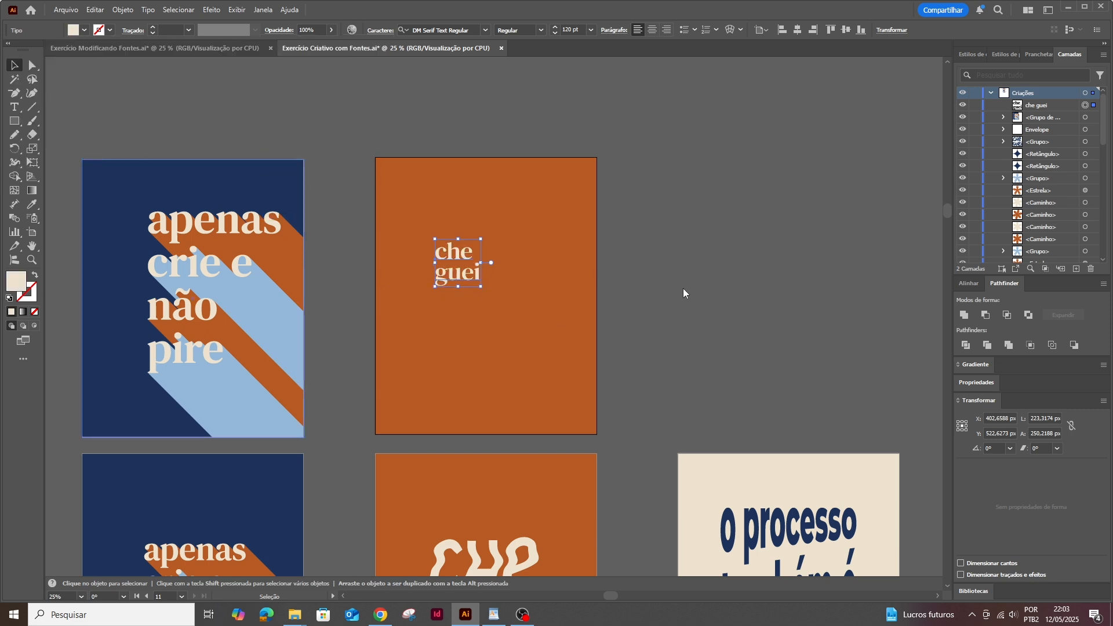
- Convert "che guei" to outlines, enlarge it to about 498 px wide and place it near the artboard's centre
{"action": "right_click", "coordinate": [471, 275]}
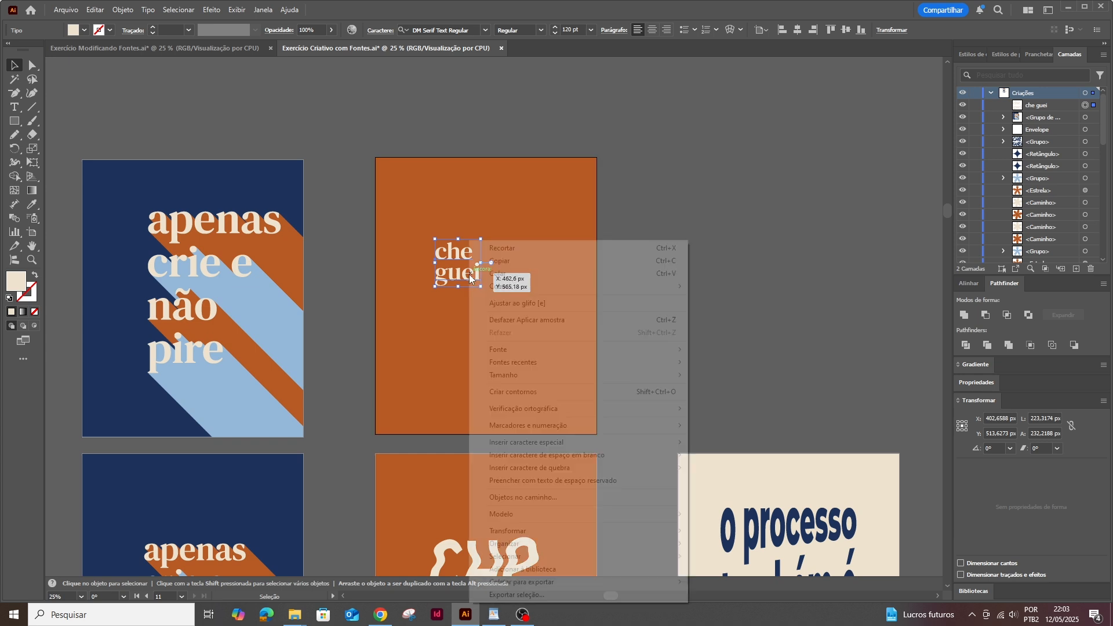
{"action": "left_click", "coordinate": [503, 395]}
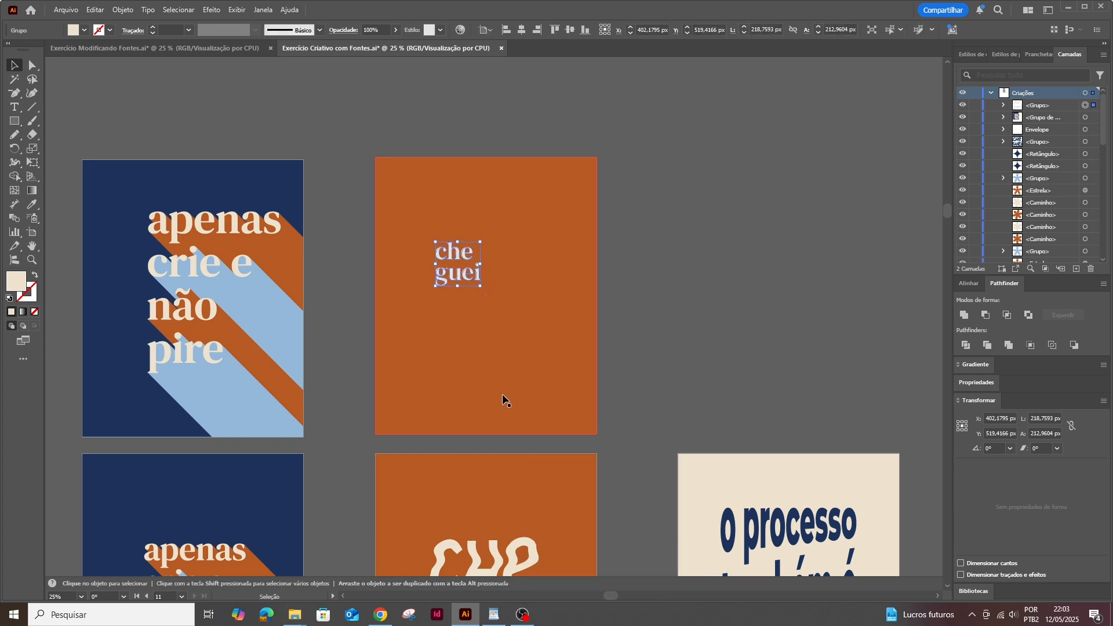
{"action": "left_click_drag", "start_coordinate": [491, 297], "coordinate": [538, 341]}
{"action": "left_click_drag", "start_coordinate": [505, 316], "coordinate": [513, 320]}
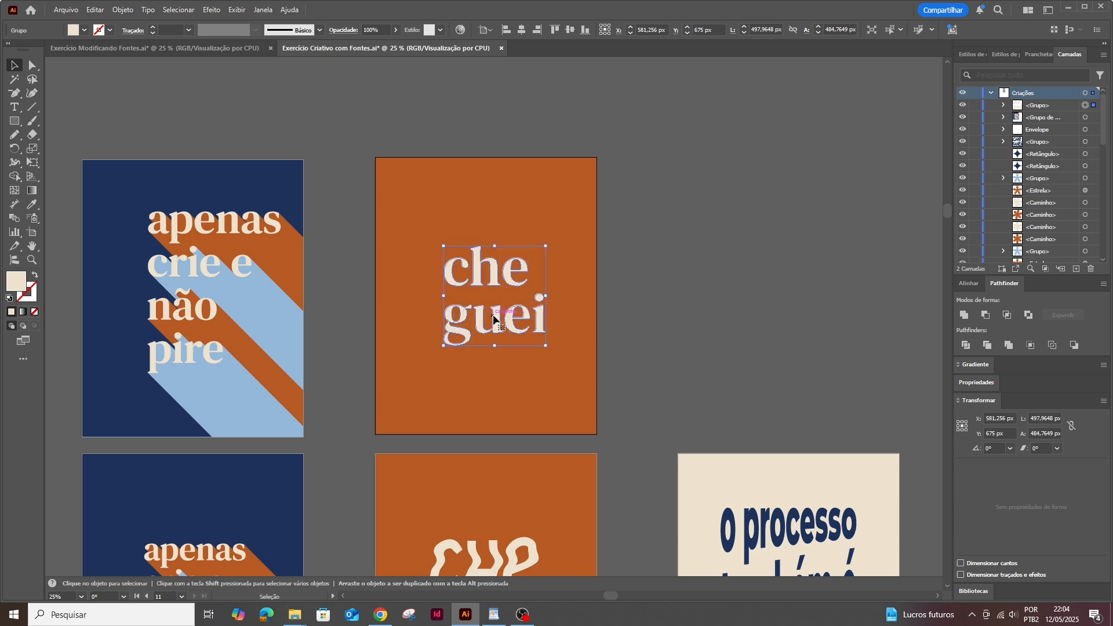
- Apply an envelope distortion mesh with 10 rows and 4 columns to the outlined lettering
{"action": "scroll", "coordinate": [498, 321], "scroll_direction": "up", "scroll_amount": 3}
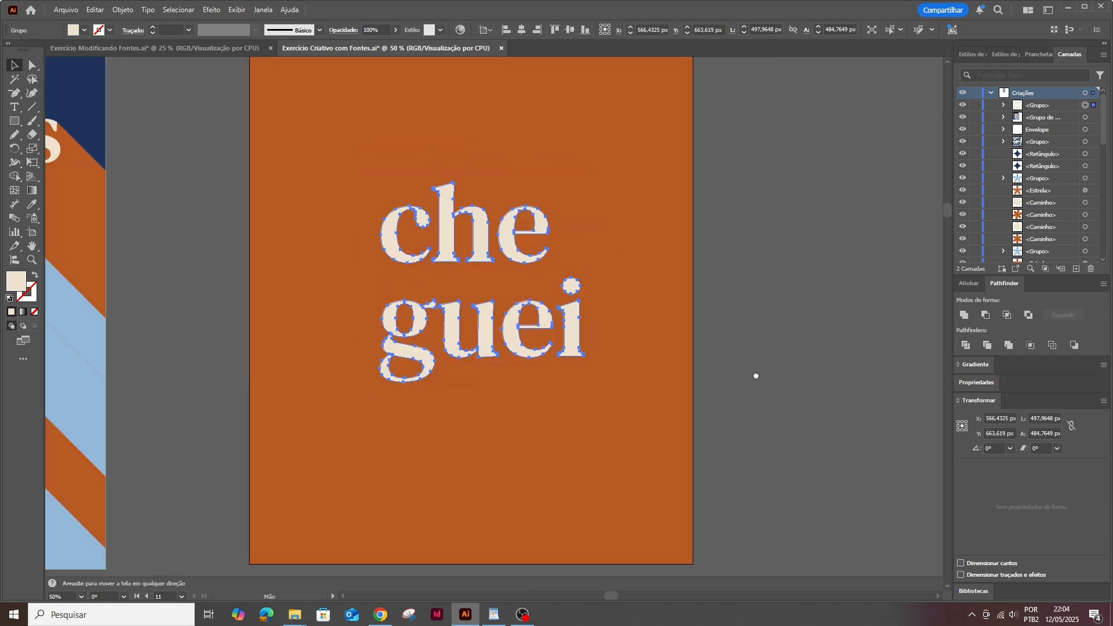
{"action": "left_click_drag", "start_coordinate": [756, 375], "coordinate": [751, 399]}
{"action": "scroll", "coordinate": [627, 394], "scroll_direction": "up", "scroll_amount": 1}
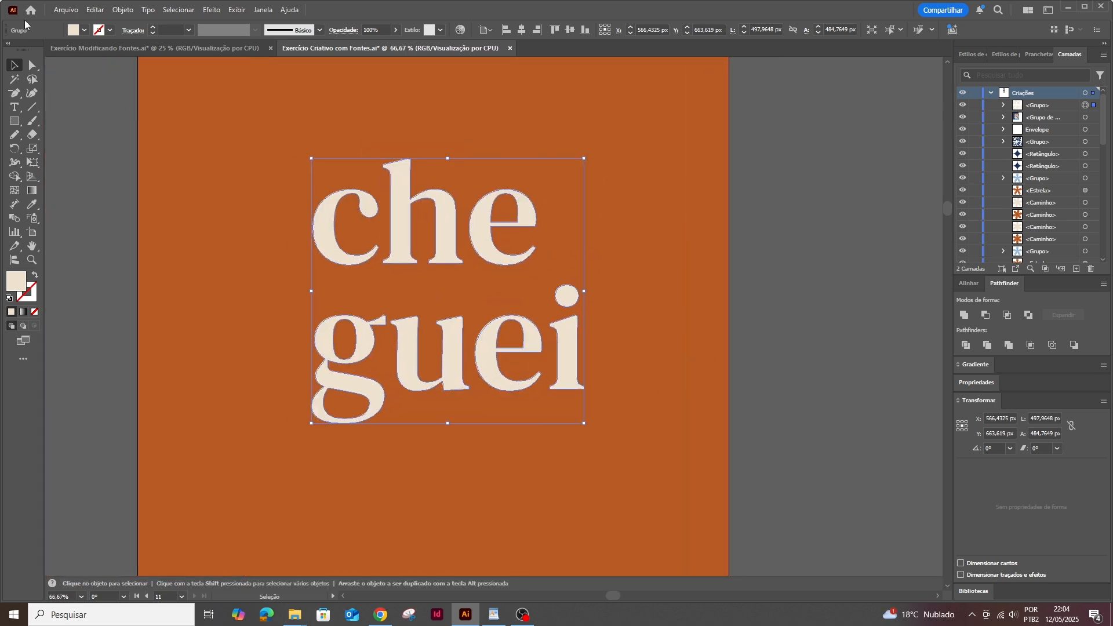
{"action": "left_click", "coordinate": [122, 10]}
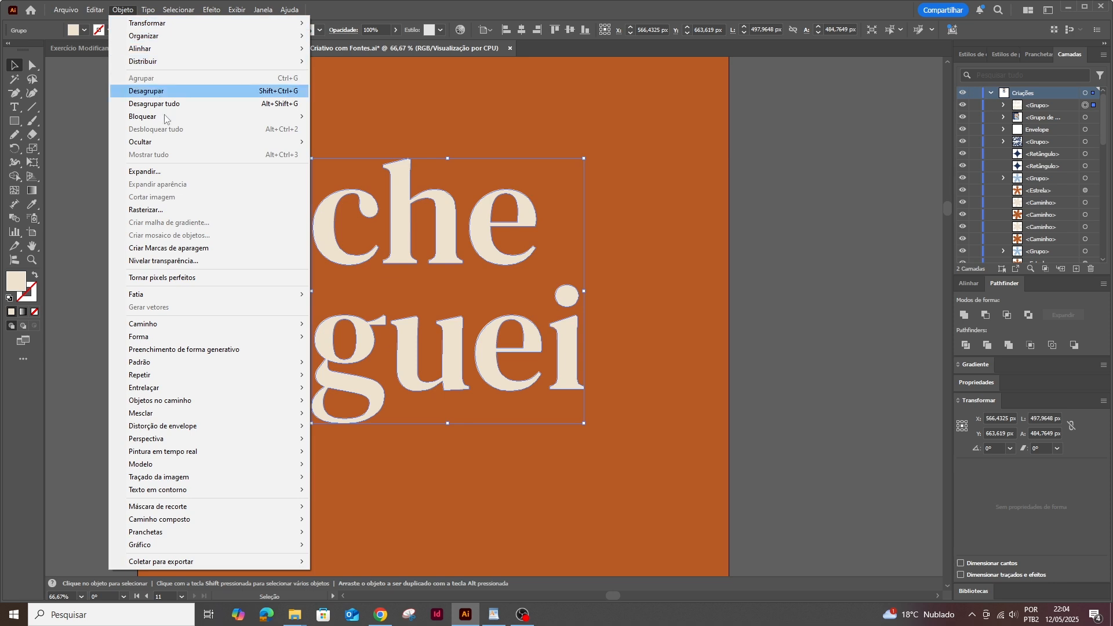
{"action": "mouse_move", "coordinate": [185, 431]}
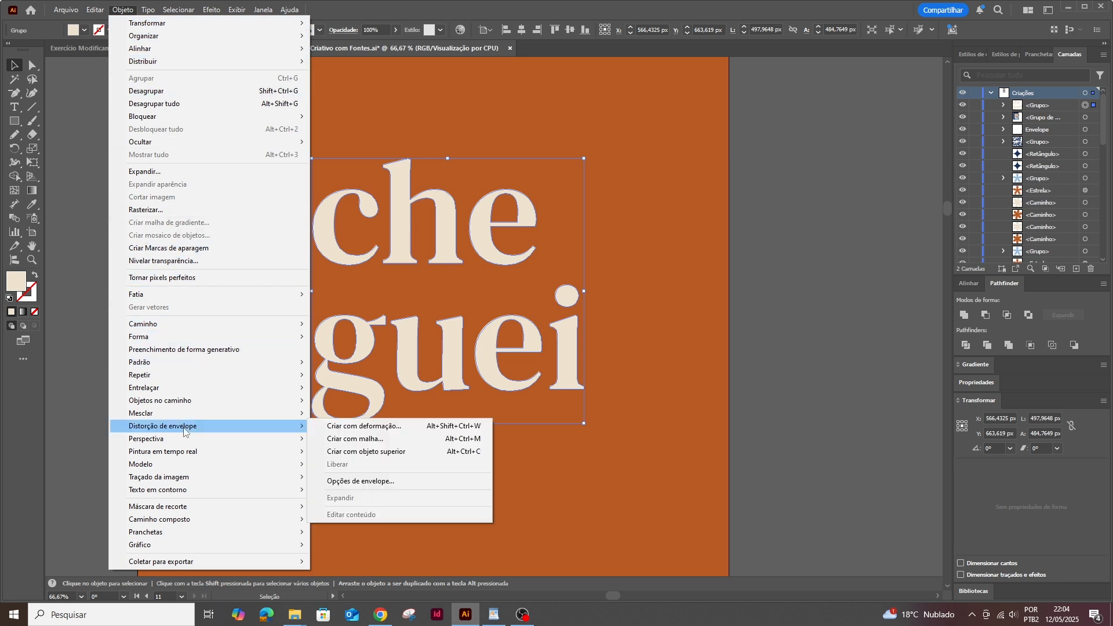
{"action": "left_click", "coordinate": [337, 440]}
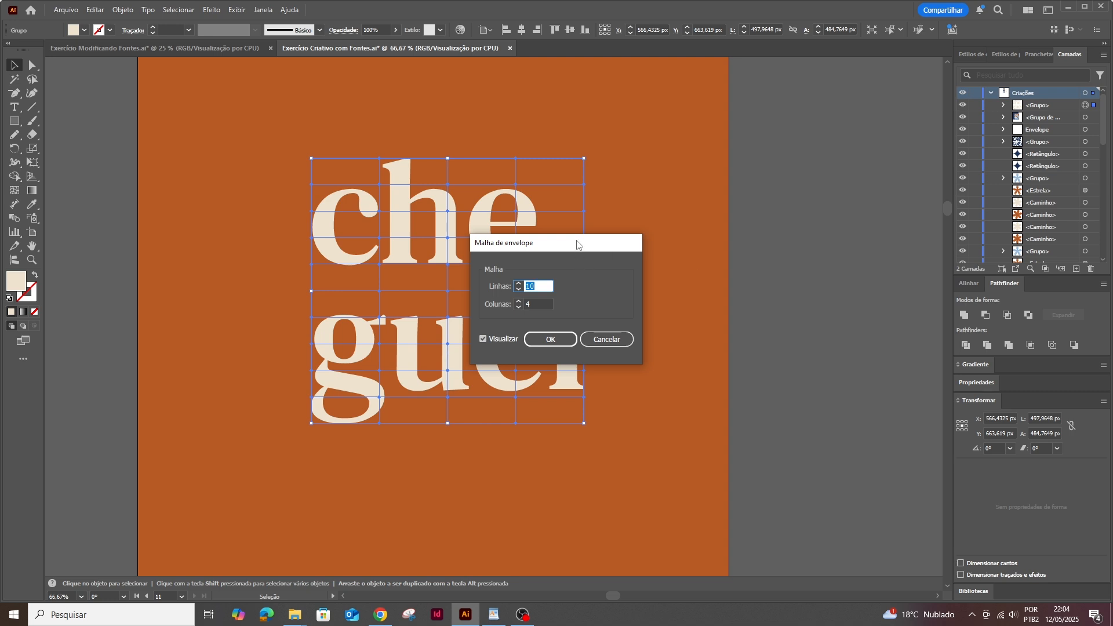
{"action": "left_click_drag", "start_coordinate": [577, 244], "coordinate": [780, 189]}
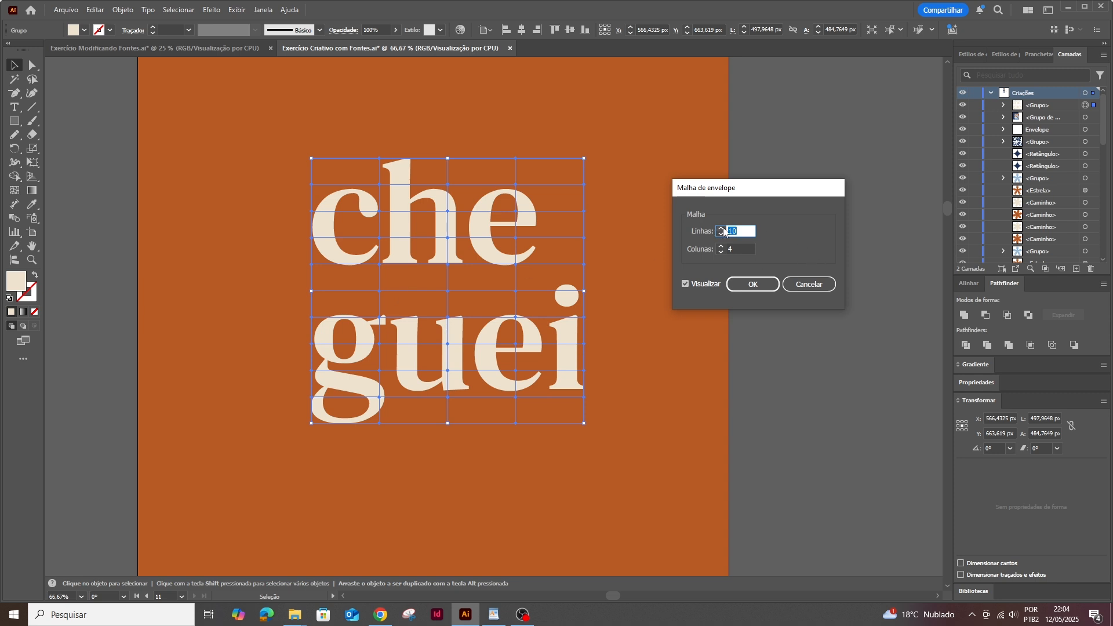
{"action": "left_click", "coordinate": [739, 286]}
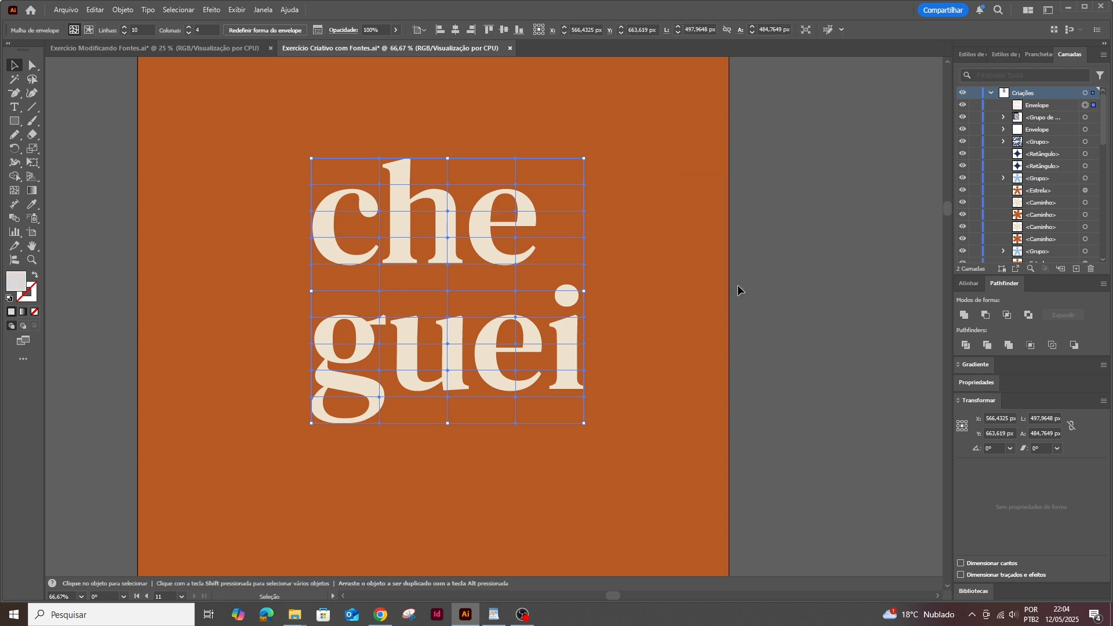
- Collapse the Criações layer and pull the mesh point between the "c" and "h" with the Direct Selection tool
{"action": "left_click", "coordinate": [991, 94]}
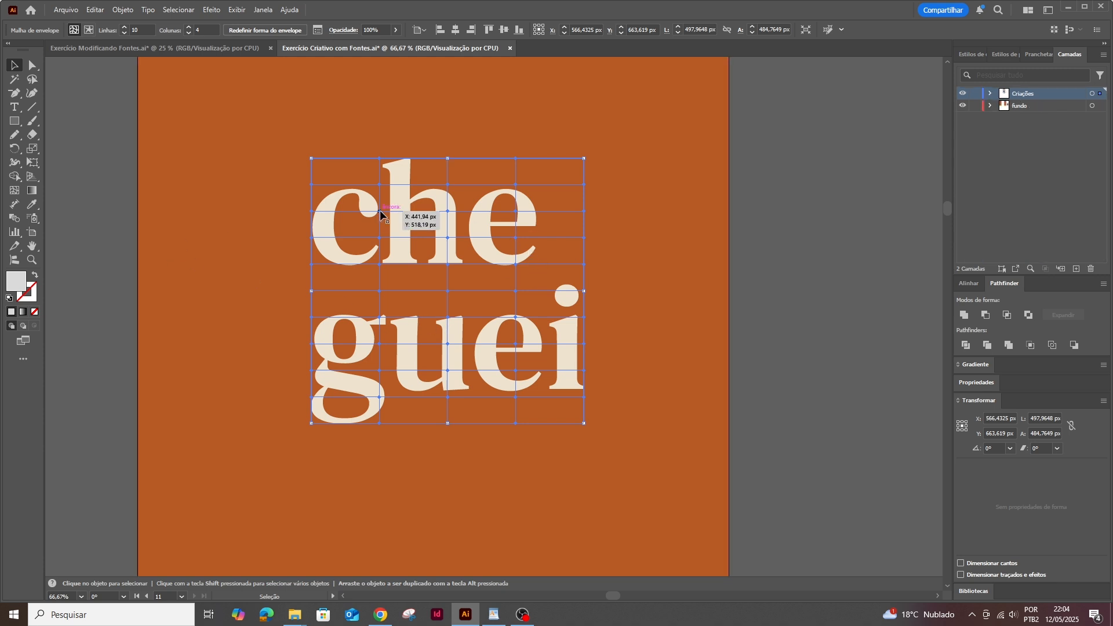
{"action": "left_click", "coordinate": [32, 65]}
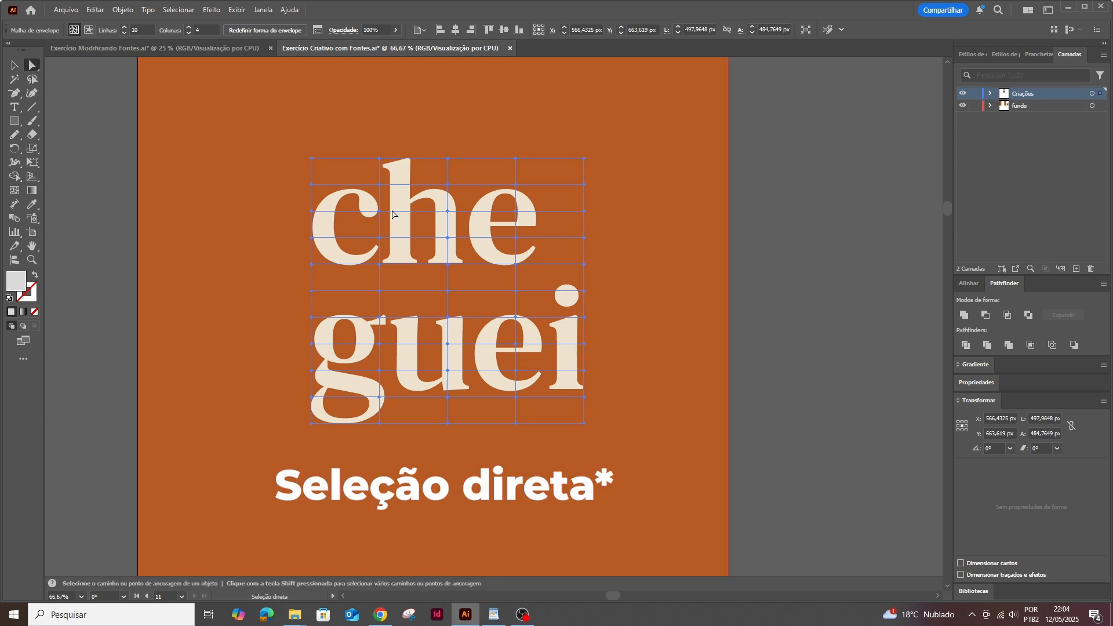
{"action": "scroll", "coordinate": [380, 213], "scroll_direction": "up", "scroll_amount": 2}
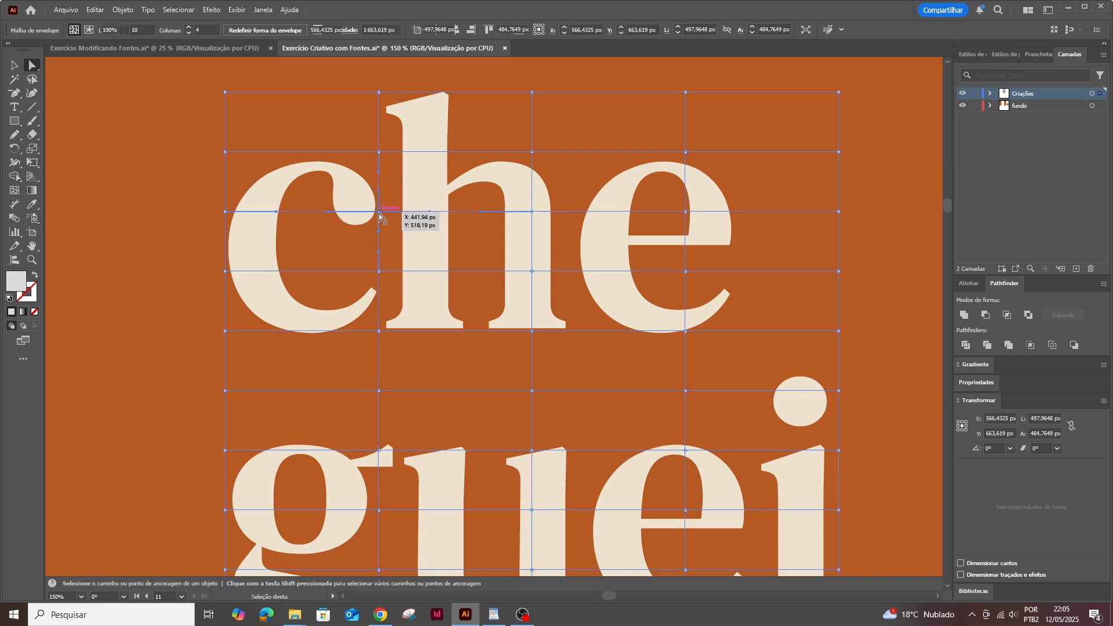
{"action": "left_click_drag", "start_coordinate": [379, 211], "coordinate": [400, 196]}
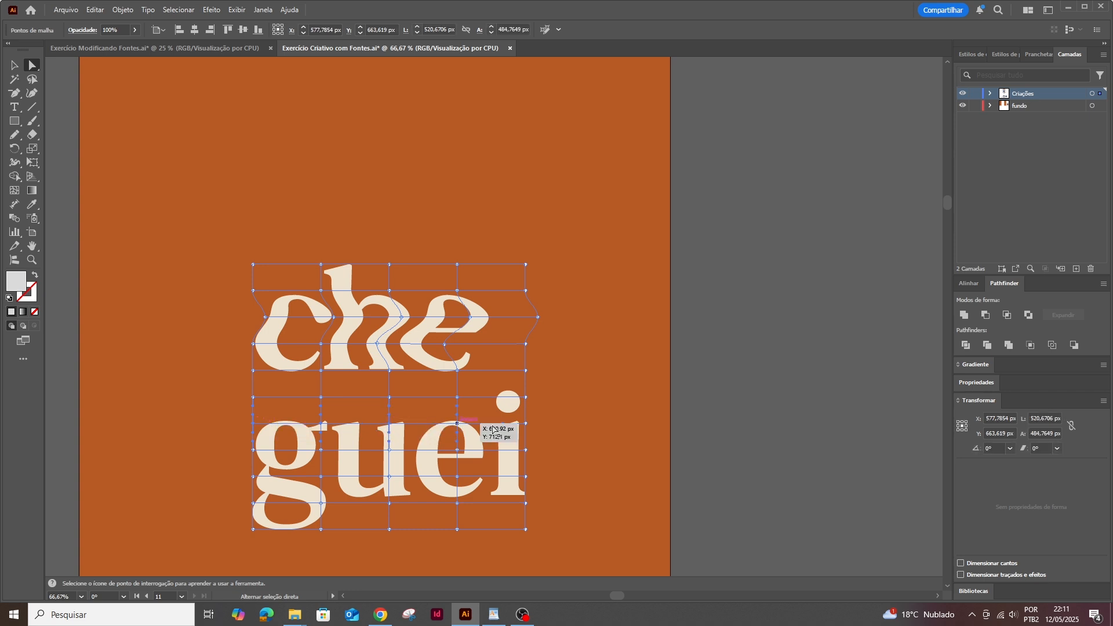
- Shift the mesh points across the upper part of "guei" to the right and those across its lower part to the left
{"action": "left_click_drag", "start_coordinate": [526, 428], "coordinate": [552, 426]}
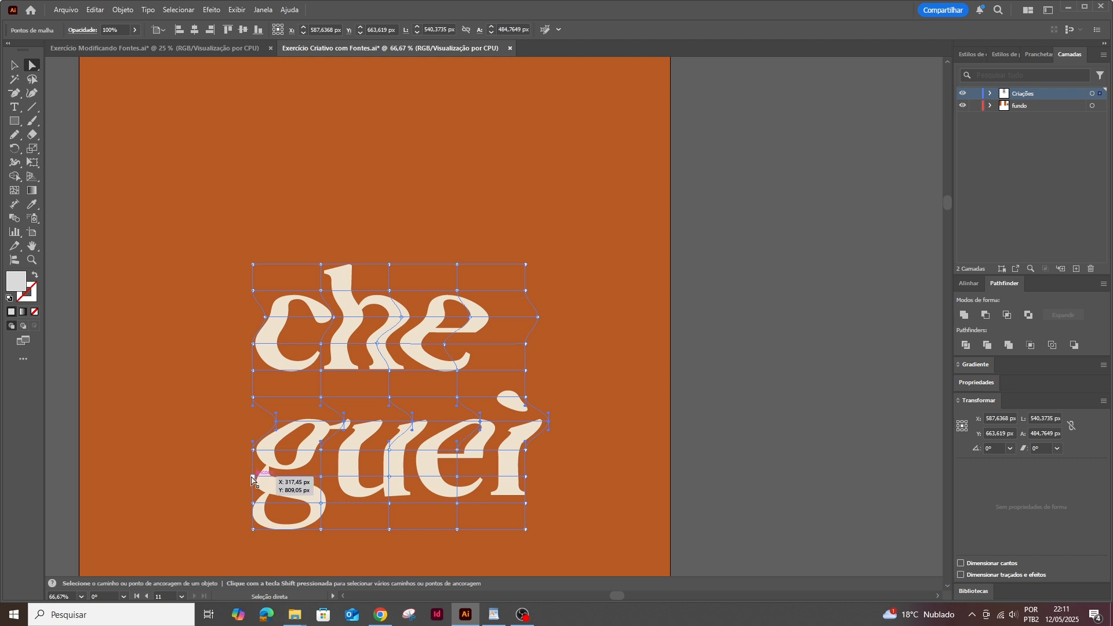
{"action": "left_click", "coordinate": [253, 477]}
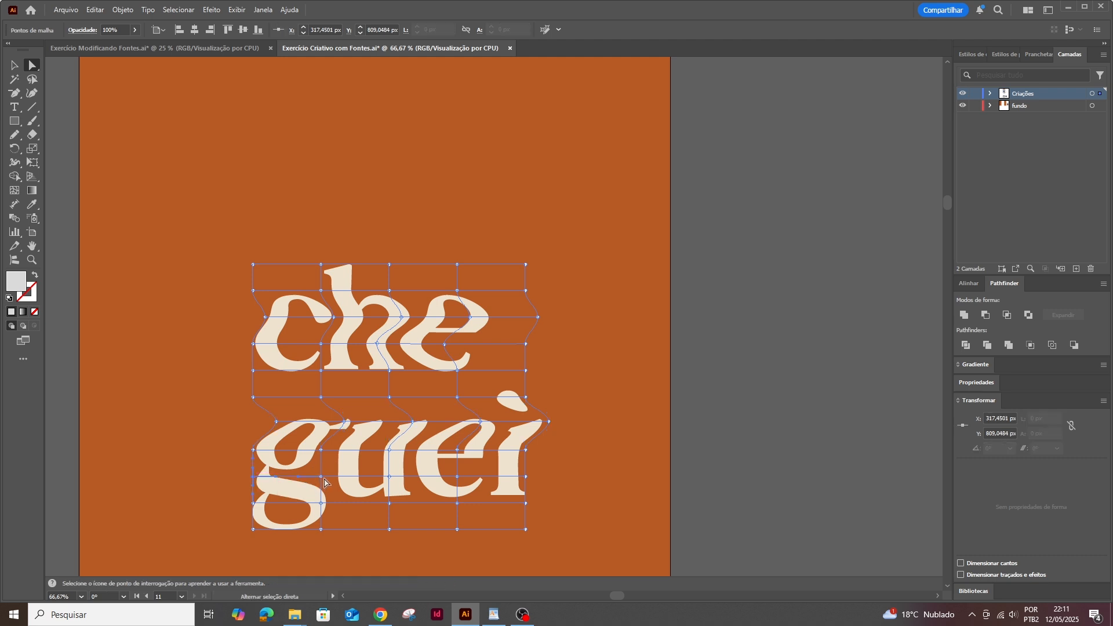
{"action": "left_click", "coordinate": [388, 478]}
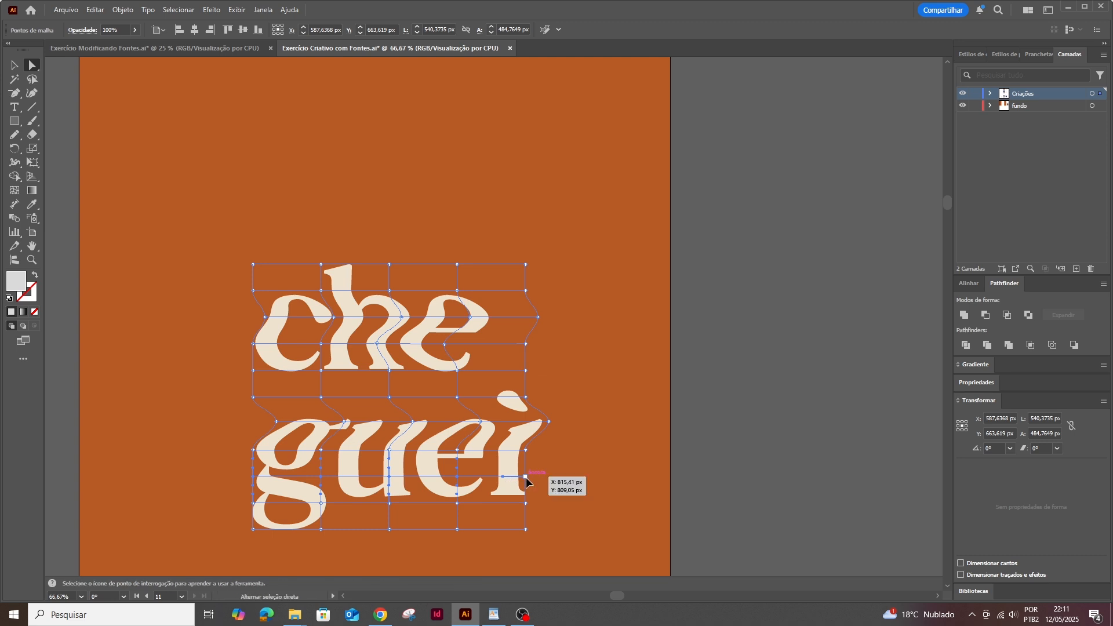
{"action": "left_click_drag", "start_coordinate": [526, 478], "coordinate": [503, 484]}
{"action": "left_click", "coordinate": [525, 461]}
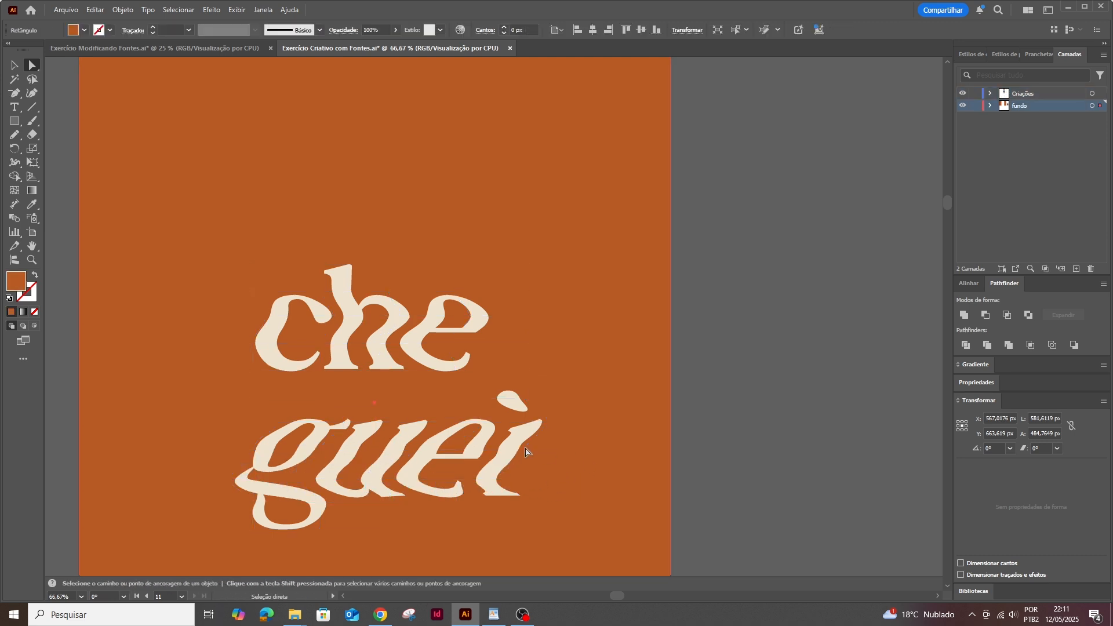
- Review the distorted "che guei" lettering on its artboard and the beige "o processo também é ARTE" reference poster
{"action": "scroll", "coordinate": [492, 462], "scroll_direction": "down", "scroll_amount": 1}
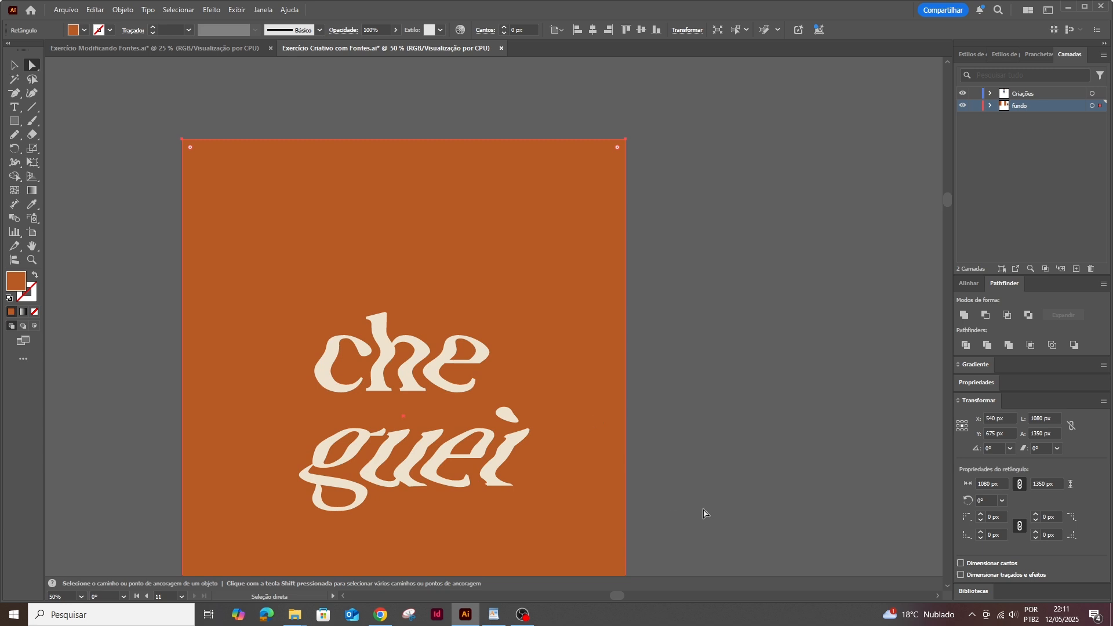
{"action": "left_click_drag", "start_coordinate": [704, 512], "coordinate": [725, 393]}
{"action": "key", "text": "v"}
{"action": "left_click", "coordinate": [725, 394]}
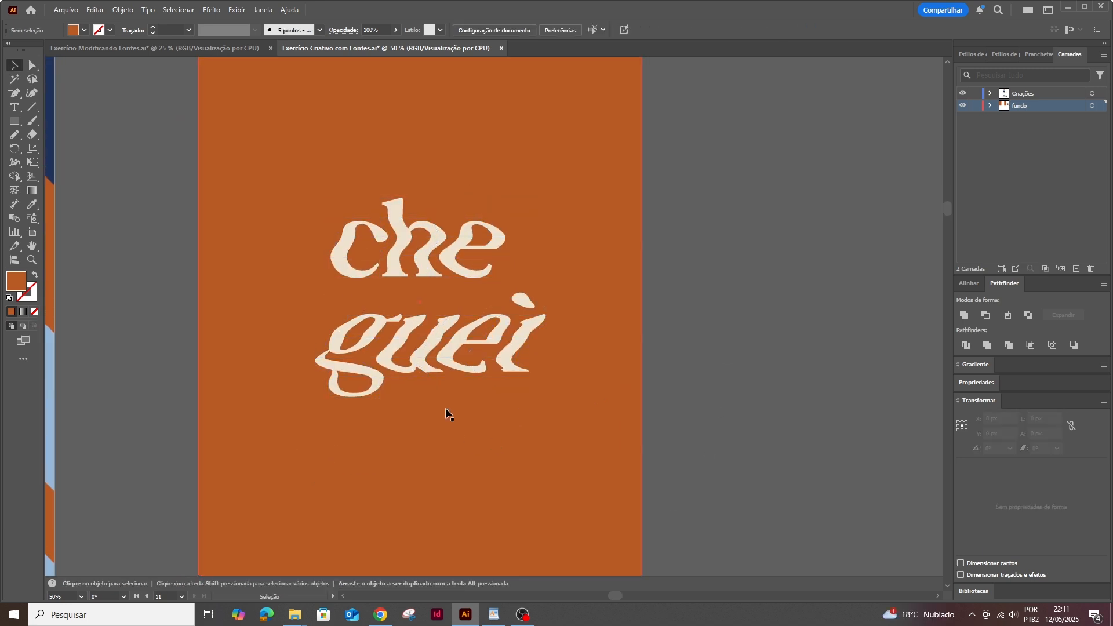
{"action": "left_click", "coordinate": [341, 305]}
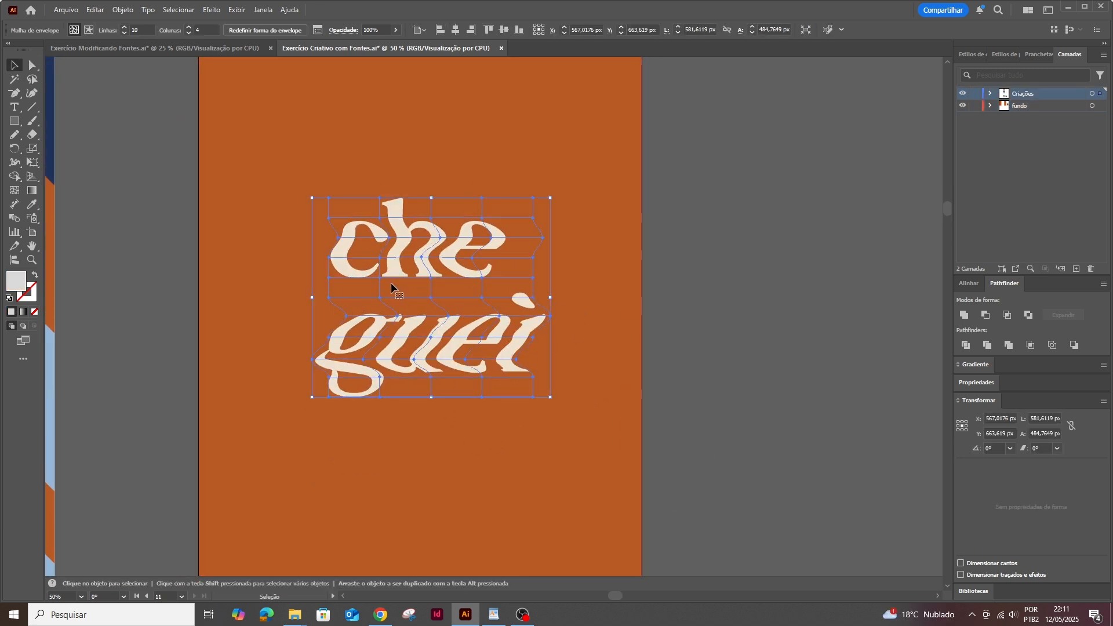
{"action": "left_click", "coordinate": [762, 427]}
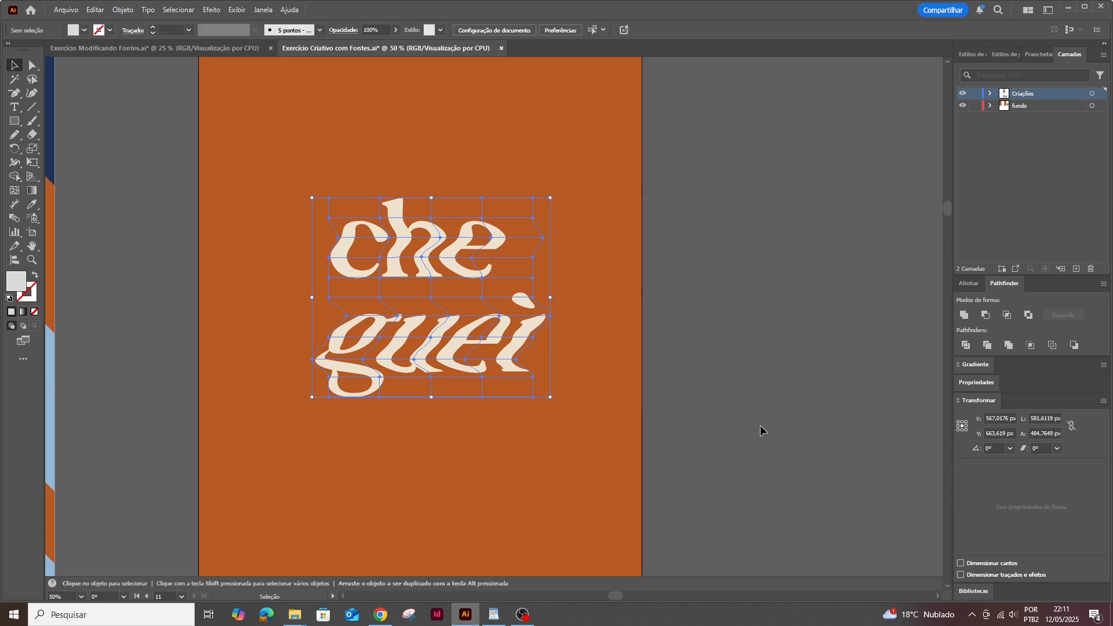
{"action": "left_click_drag", "start_coordinate": [731, 418], "coordinate": [346, 81]}
{"action": "left_click_drag", "start_coordinate": [671, 322], "coordinate": [481, 74]}
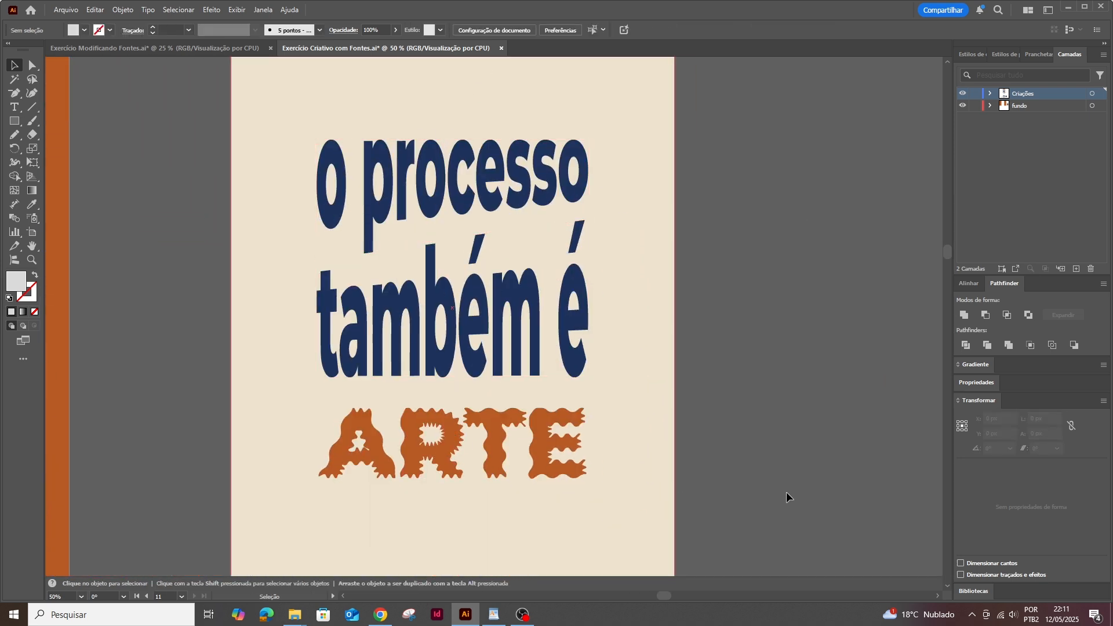
- Duplicate the beige "o processo também é ARTE" artboard with its contents to the right of the original
{"action": "left_click_drag", "start_coordinate": [785, 494], "coordinate": [576, 461]}
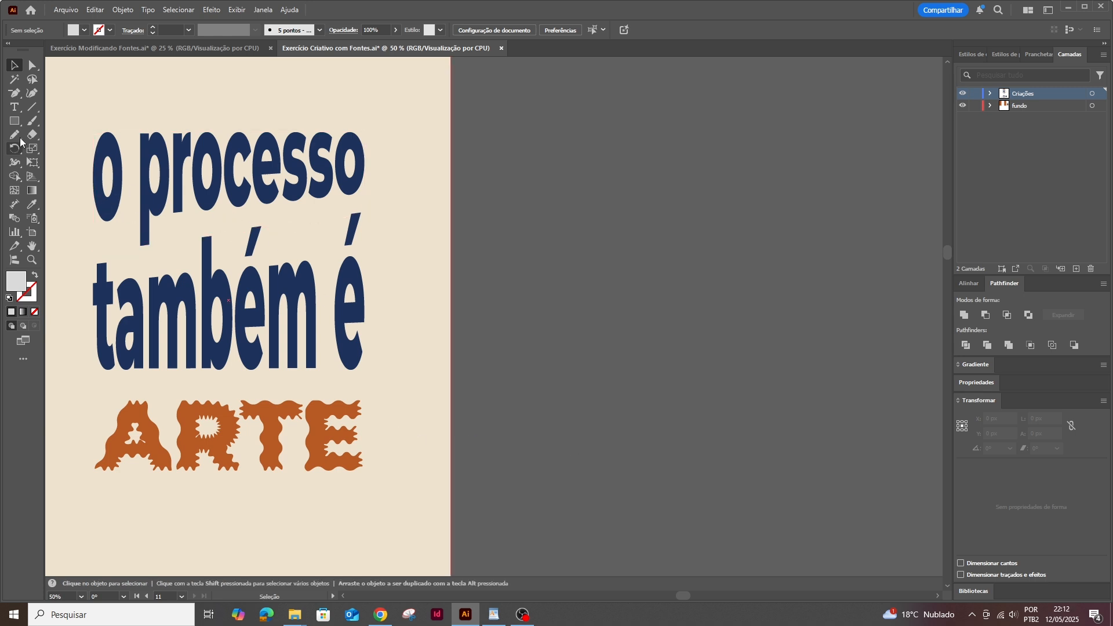
{"action": "left_click", "coordinate": [14, 121]}
{"action": "left_click", "coordinate": [32, 232]}
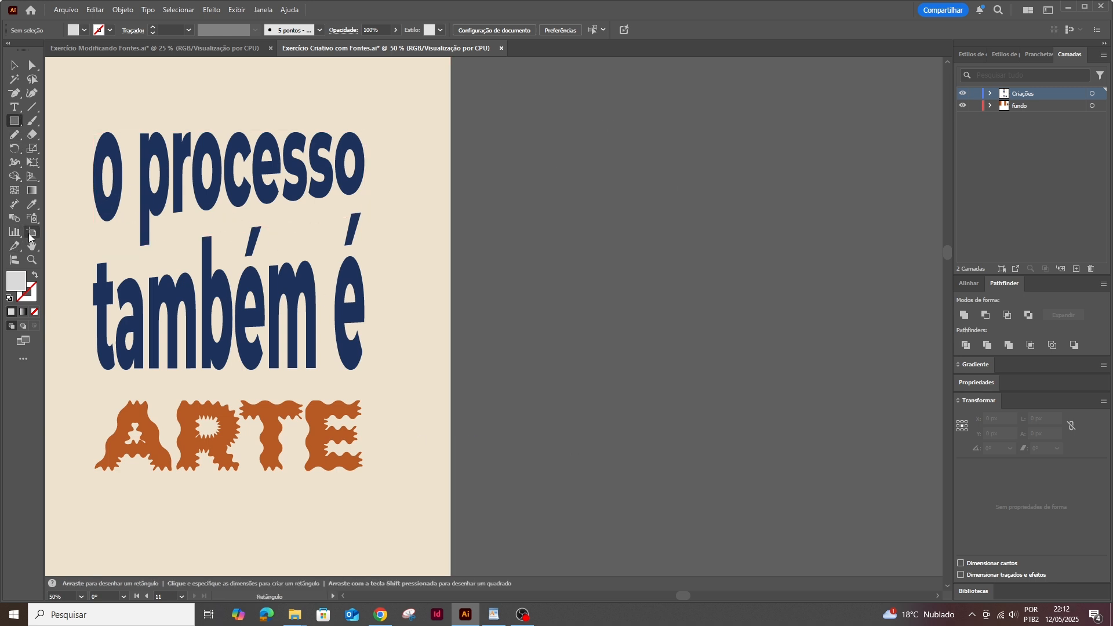
{"action": "scroll", "coordinate": [609, 465], "scroll_direction": "down", "scroll_amount": 1}
{"action": "left_click_drag", "start_coordinate": [376, 503], "coordinate": [680, 503]}
- Delete the "o processo", "também é" and "ARTE" lettering from the copied artboard, keeping only the beige background
{"action": "left_click", "coordinate": [15, 65]}
{"action": "left_click", "coordinate": [661, 279]}
{"action": "key", "text": "Delete"}
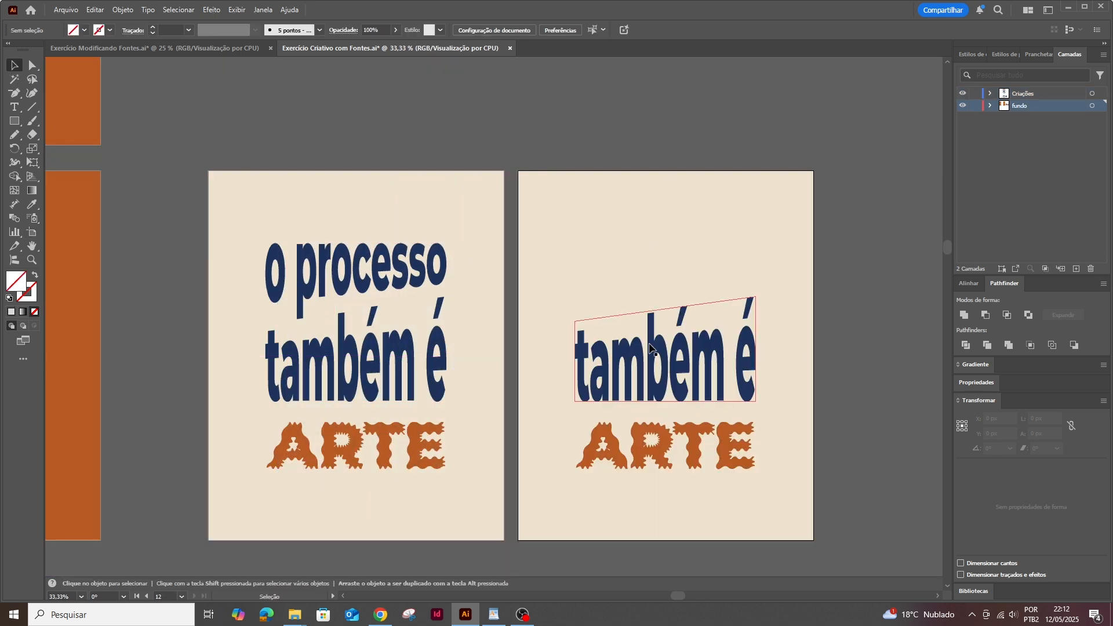
{"action": "left_click", "coordinate": [657, 356]}
{"action": "key", "text": "Delete"}
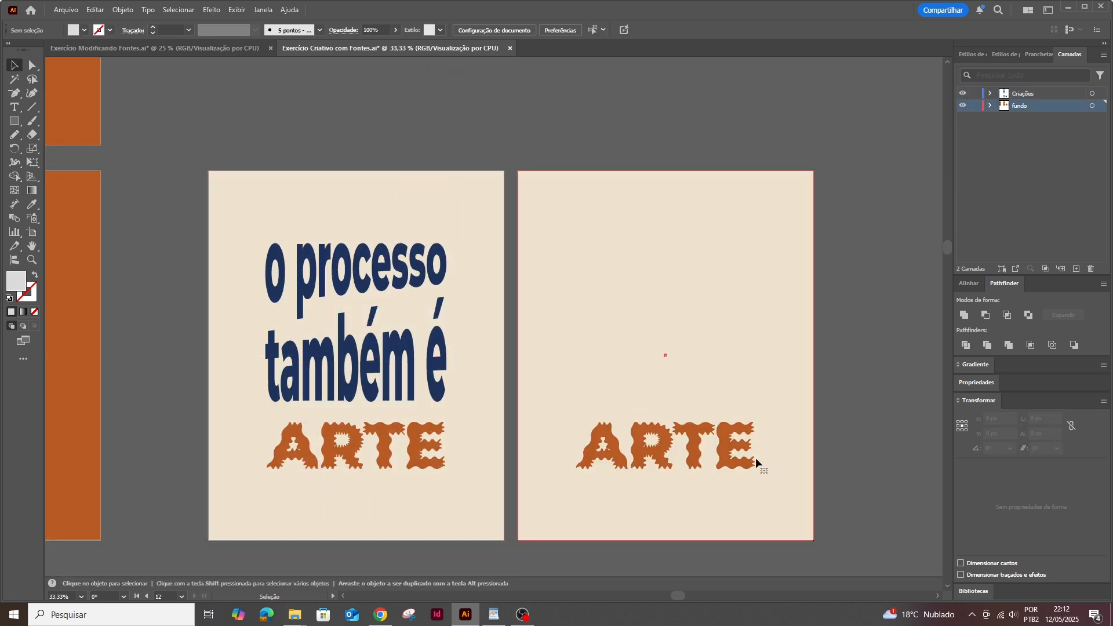
{"action": "left_click", "coordinate": [738, 460]}
{"action": "key", "text": "Delete"}
- Draw an orange rectangle about 790 × 292 px in the upper part of the copied artboard and raise its lower-right corner to slant the bottom edge
{"action": "key", "text": "m"}
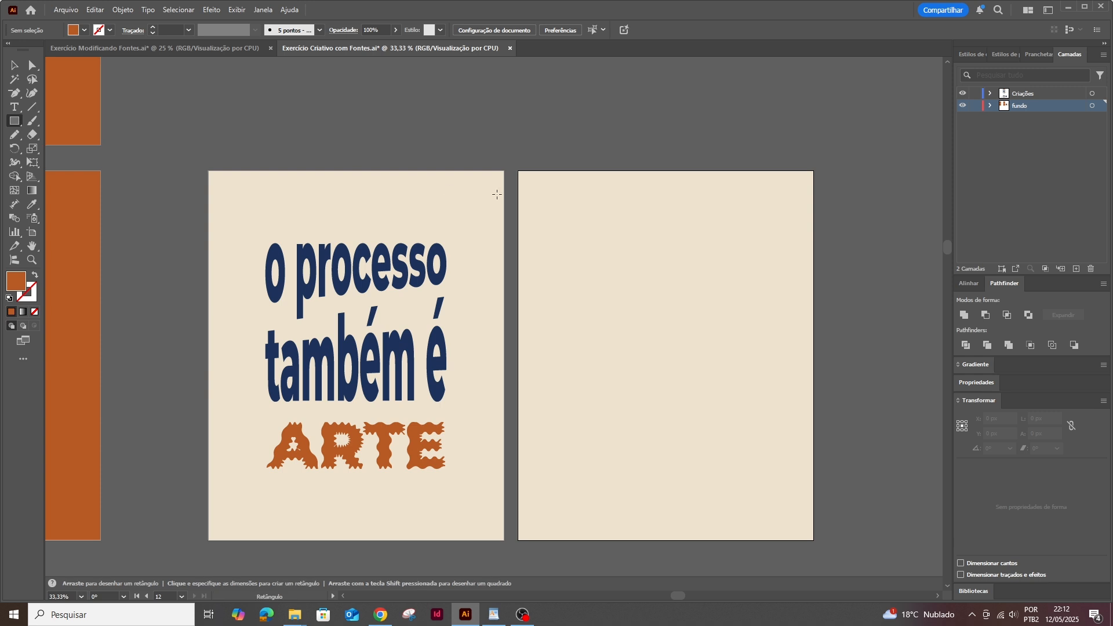
{"action": "left_click_drag", "start_coordinate": [555, 226], "coordinate": [771, 306]}
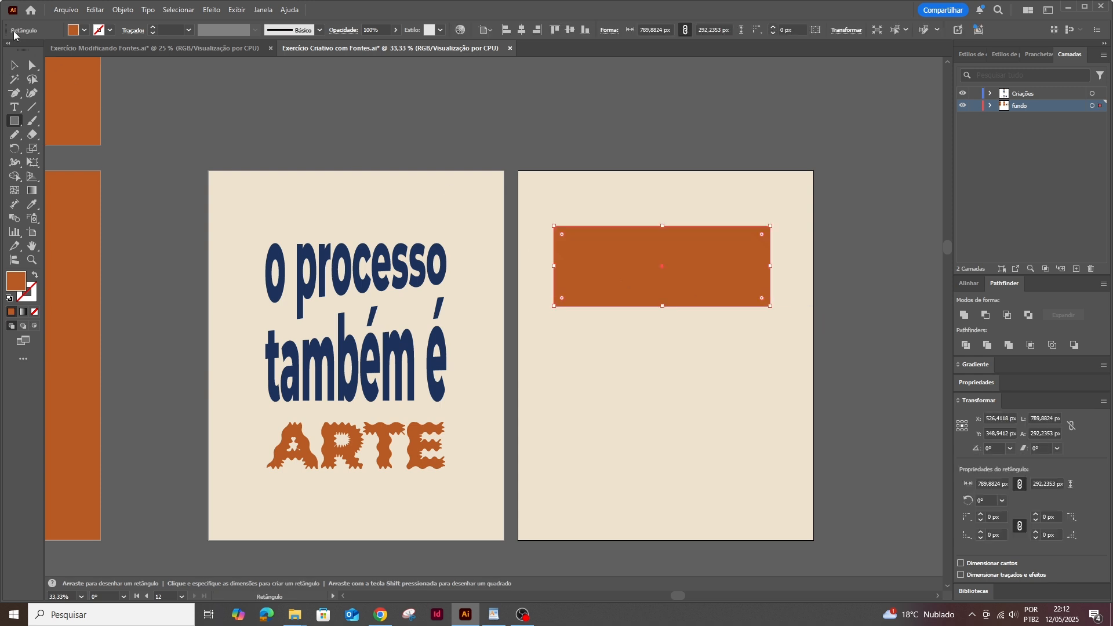
{"action": "left_click", "coordinate": [10, 70]}
{"action": "key", "text": "ctrl+plus"}
{"action": "left_click", "coordinate": [33, 66]}
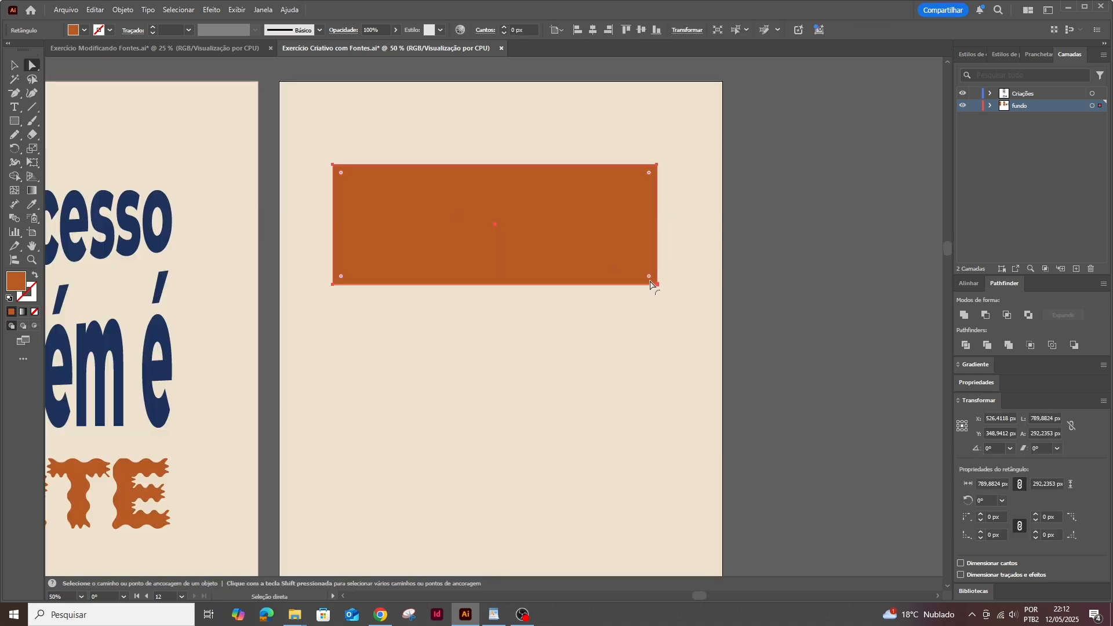
{"action": "left_click", "coordinate": [655, 282]}
{"action": "left_click", "coordinate": [657, 284]}
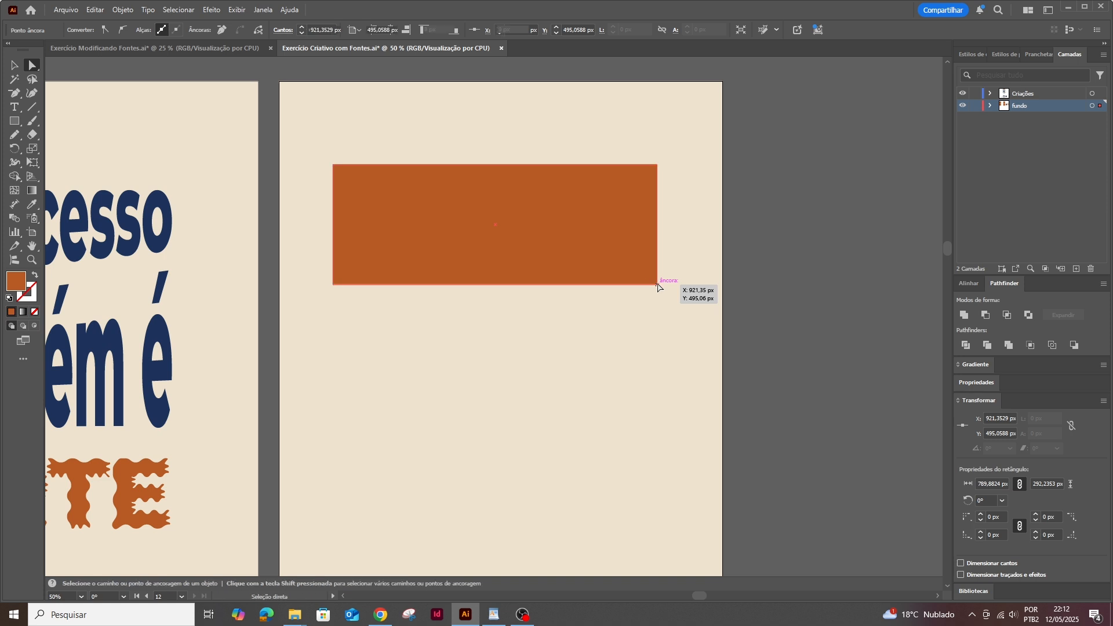
{"action": "left_click_drag", "start_coordinate": [658, 286], "coordinate": [658, 244]}
- Draw a second rectangle about 790 × 322 px below the first and raise its upper-right corner parallel to the slanted edge above
{"action": "key", "text": "m"}
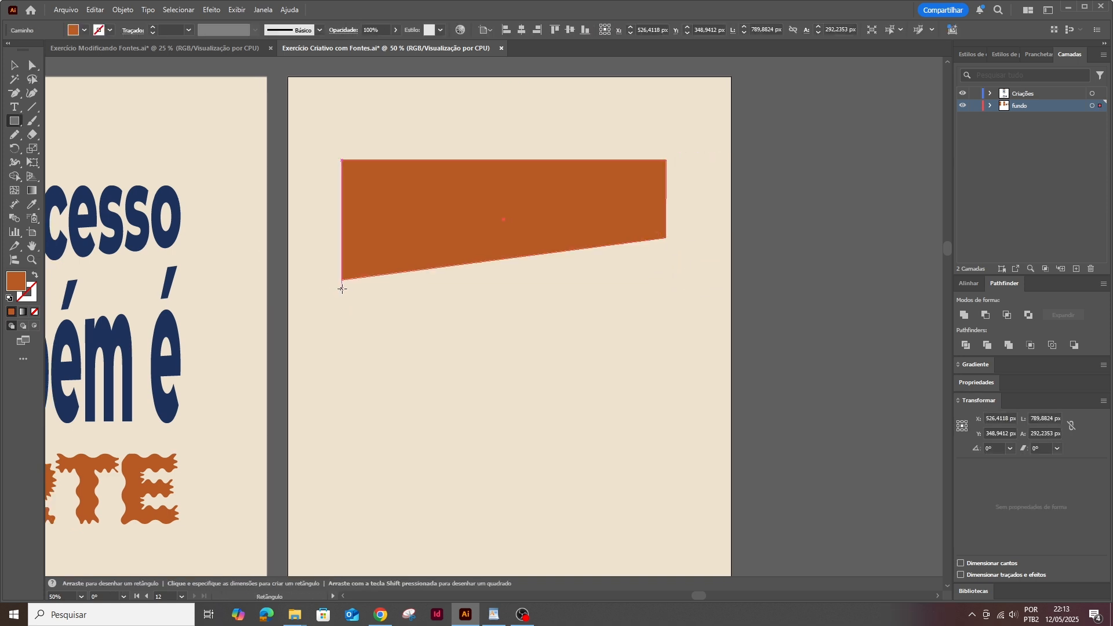
{"action": "left_click_drag", "start_coordinate": [342, 289], "coordinate": [667, 422]}
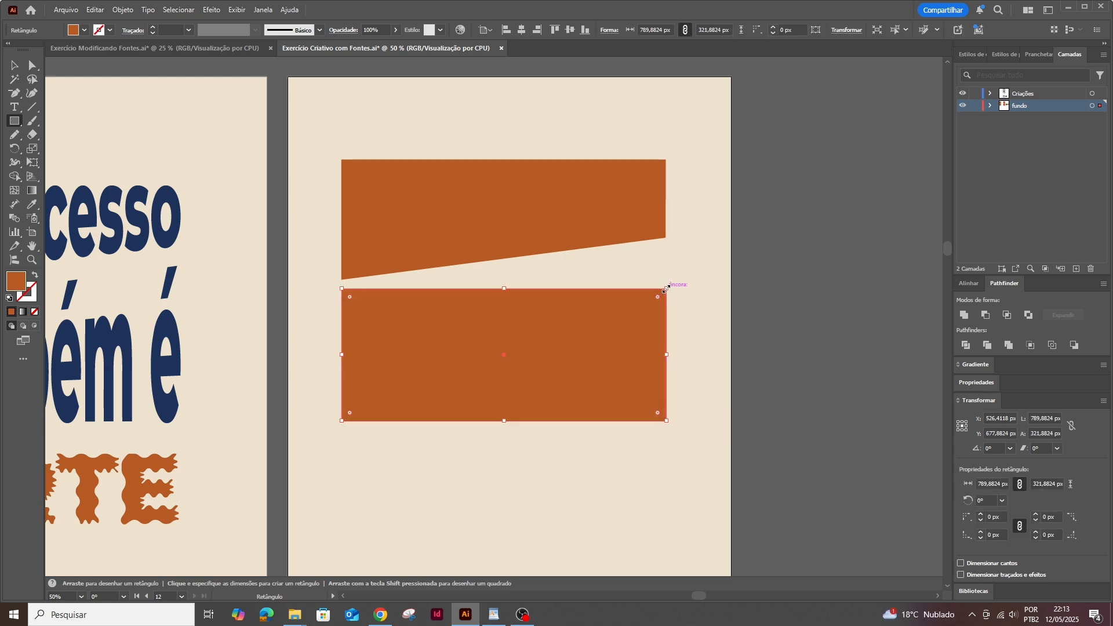
{"action": "key", "text": "a"}
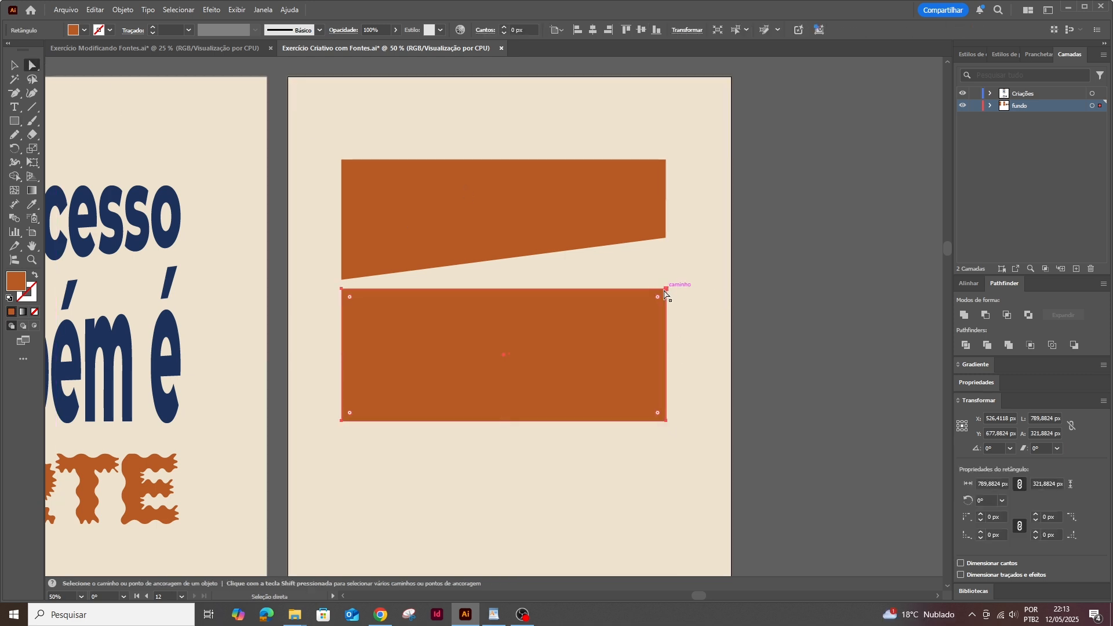
{"action": "left_click_drag", "start_coordinate": [666, 289], "coordinate": [670, 247]}
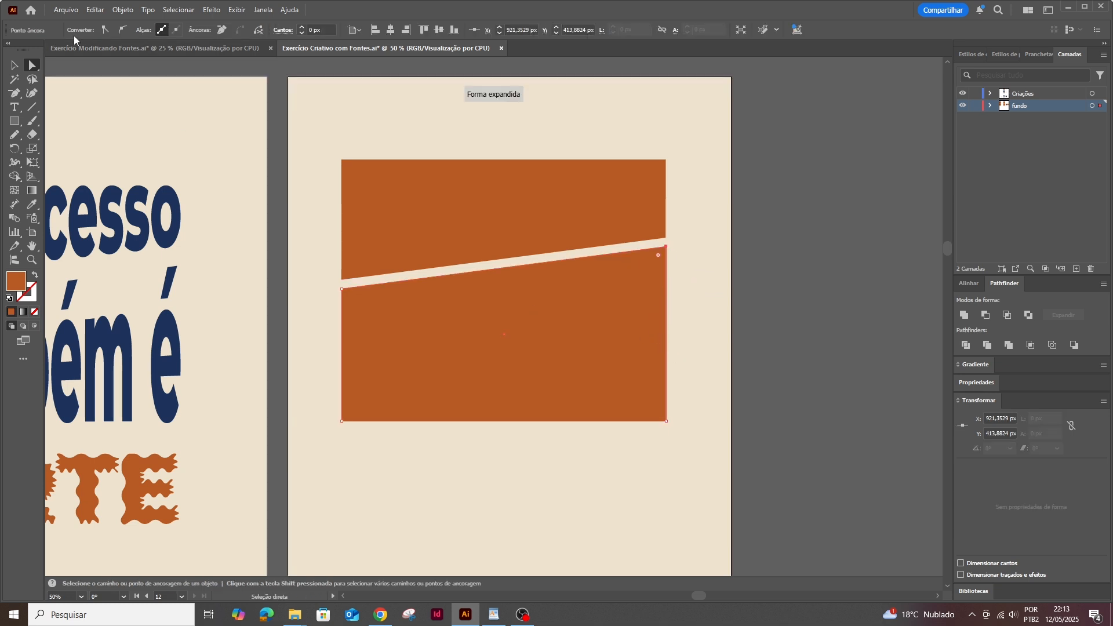
- Add the text "o processo" below the orange shapes and fill it with the dark blue swatch
{"action": "key", "text": "v"}
{"action": "left_click", "coordinate": [477, 199]}
{"action": "left_click", "coordinate": [14, 108]}
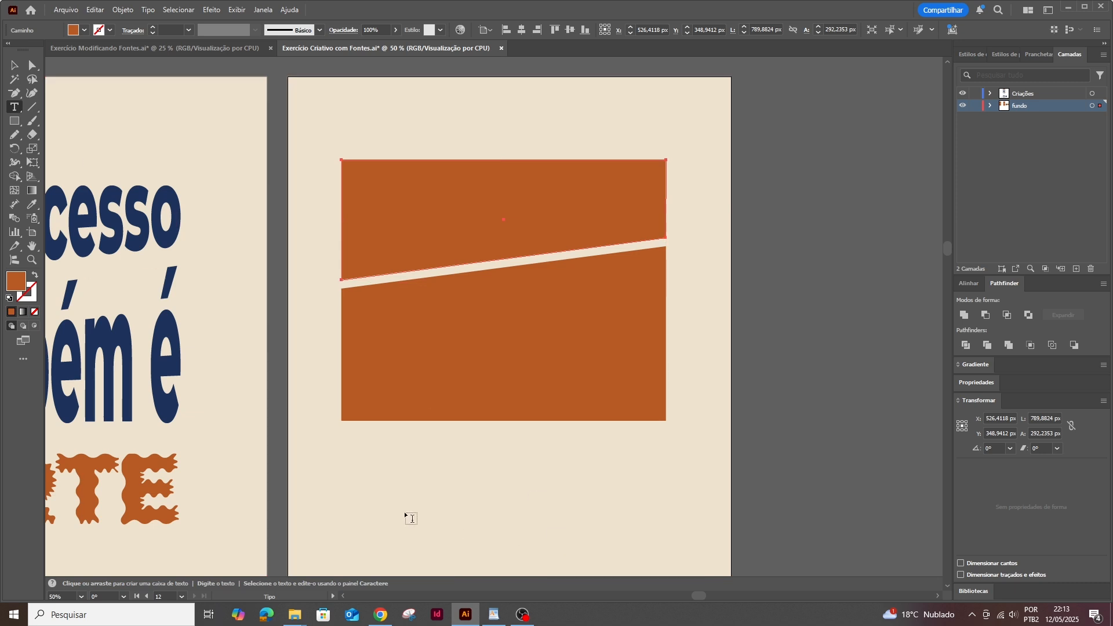
{"action": "left_click", "coordinate": [374, 479]}
{"action": "type", "text": "O processo"}
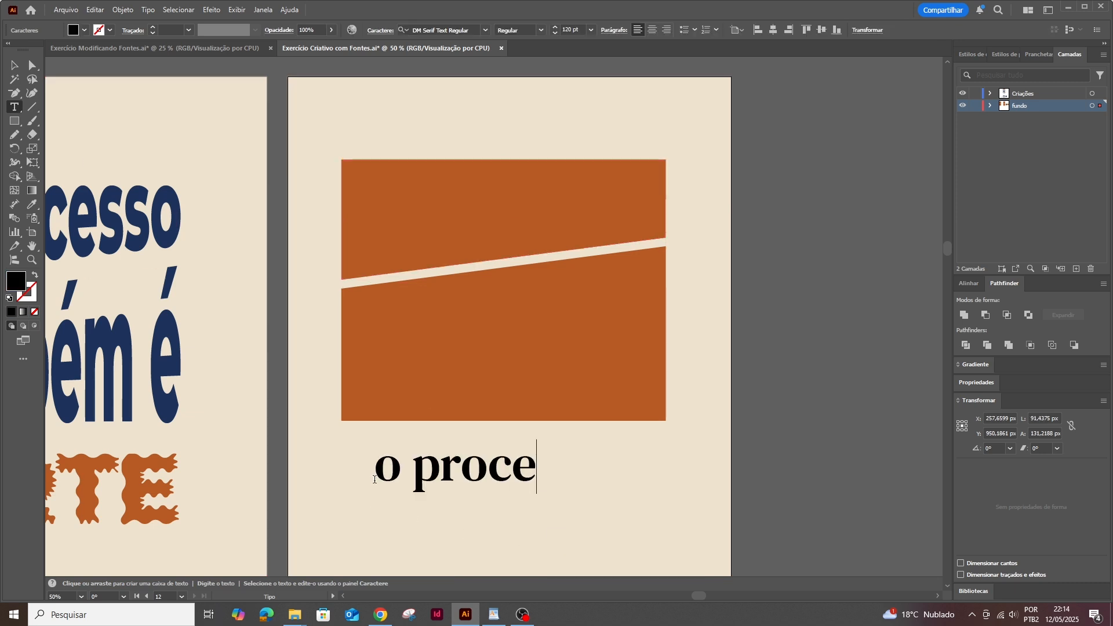
{"action": "key", "text": "Escape"}
{"action": "left_click", "coordinate": [85, 30]}
{"action": "left_click", "coordinate": [24, 125]}
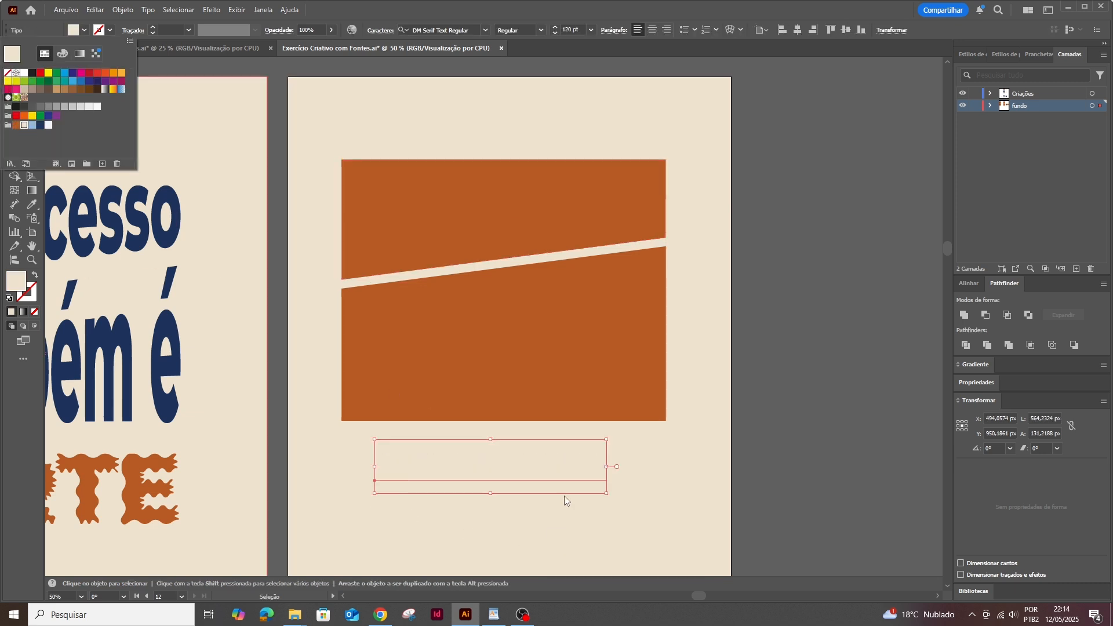
{"action": "left_click", "coordinate": [565, 496]}
- Duplicate the "o processo" text just below itself and change the copy to "também é"
{"action": "left_click_drag", "start_coordinate": [545, 472], "coordinate": [542, 528]}
{"action": "left_click_drag", "start_coordinate": [454, 483], "coordinate": [612, 445]}
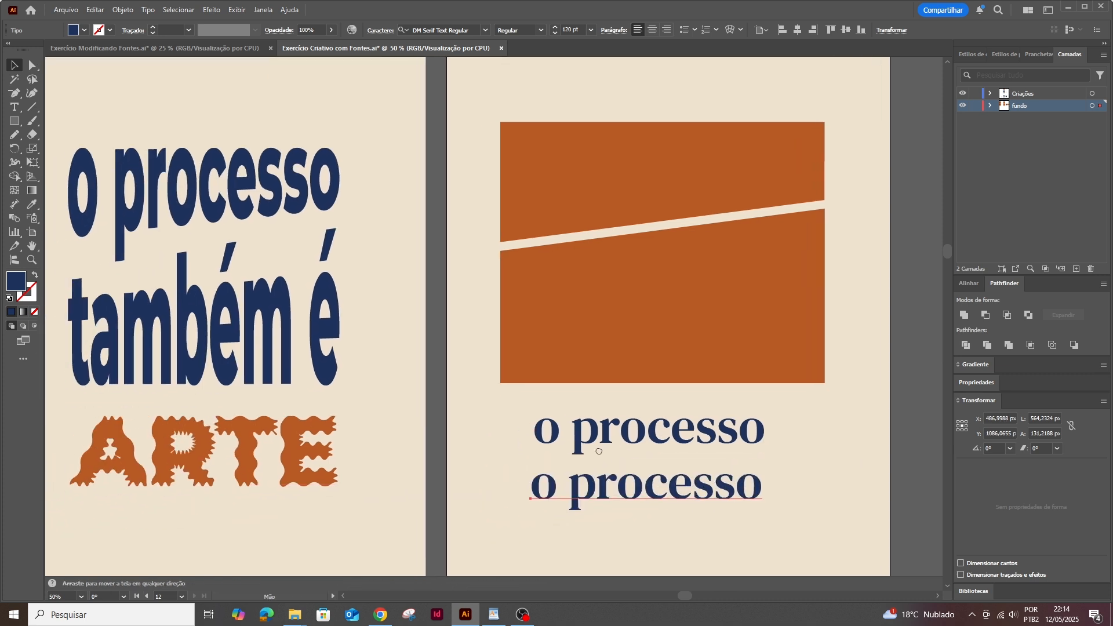
{"action": "double_click", "coordinate": [495, 508]}
{"action": "key", "text": "ctrl+a"}
{"action": "type", "text": "também é"}
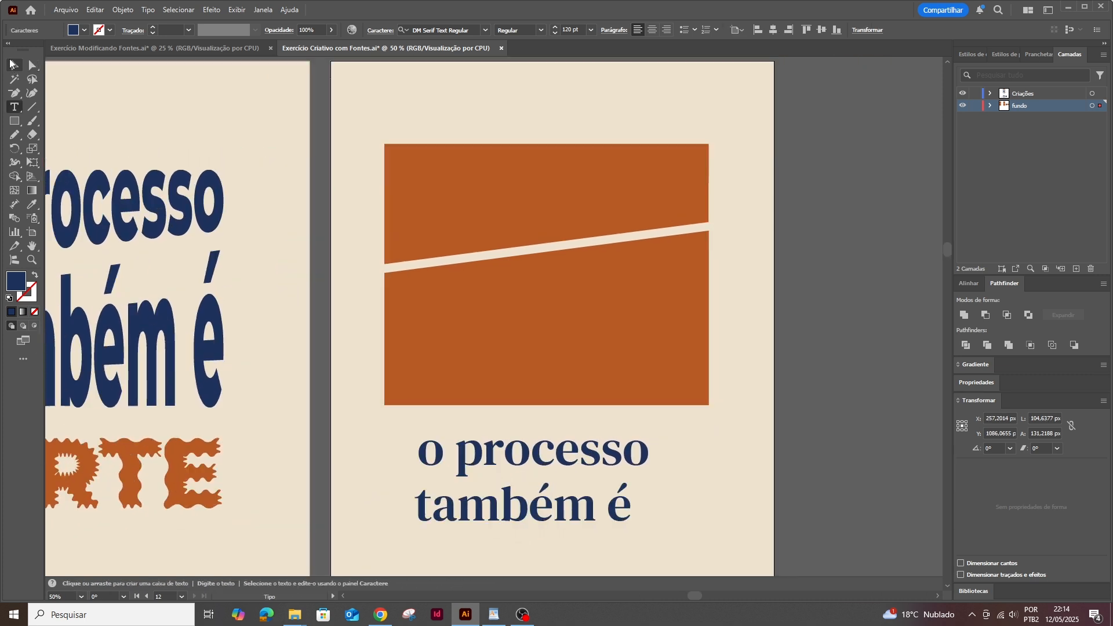
- Position "também é" directly under "o processo" with their left edges lined up
{"action": "left_click", "coordinate": [15, 66]}
{"action": "left_click_drag", "start_coordinate": [597, 514], "coordinate": [596, 512]}
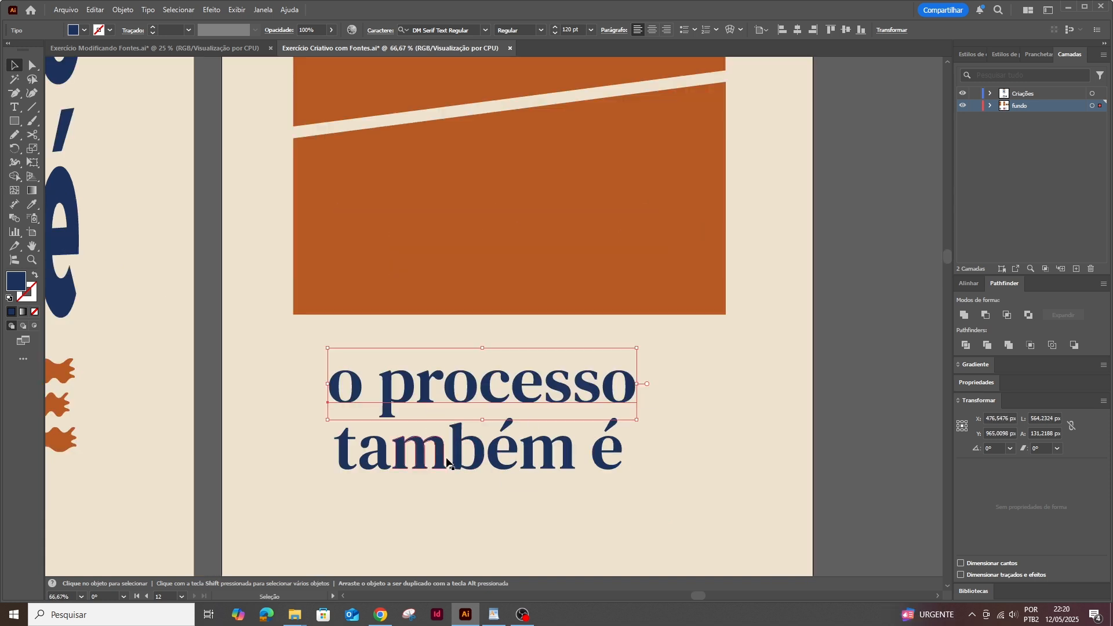
{"action": "left_click_drag", "start_coordinate": [521, 439], "coordinate": [513, 446]}
{"action": "left_click", "coordinate": [596, 399]}
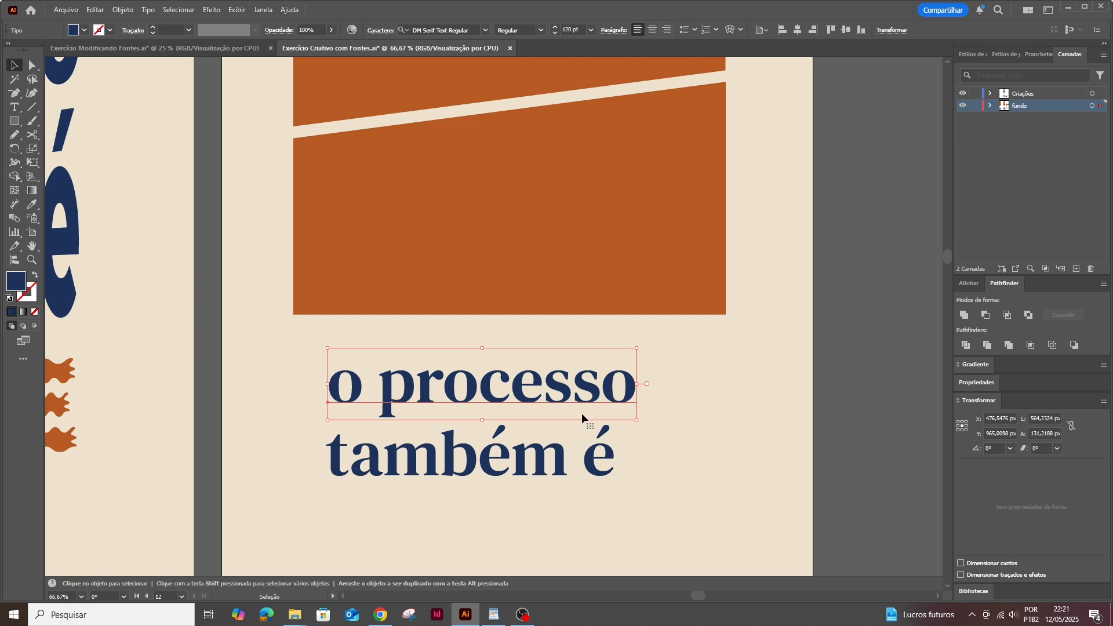
- Move "o processo" onto the upper orange shape and bring that shape to the front
{"action": "scroll", "coordinate": [582, 413], "scroll_direction": "down", "scroll_amount": 1}
{"action": "left_click_drag", "start_coordinate": [664, 369], "coordinate": [630, 445]}
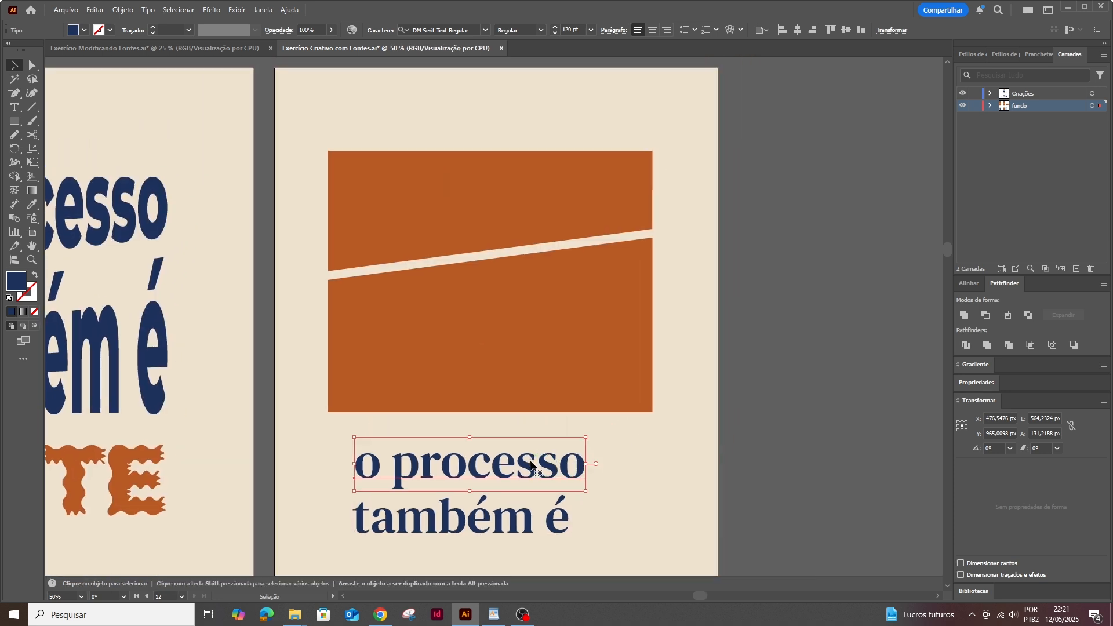
{"action": "left_click_drag", "start_coordinate": [523, 466], "coordinate": [543, 174]}
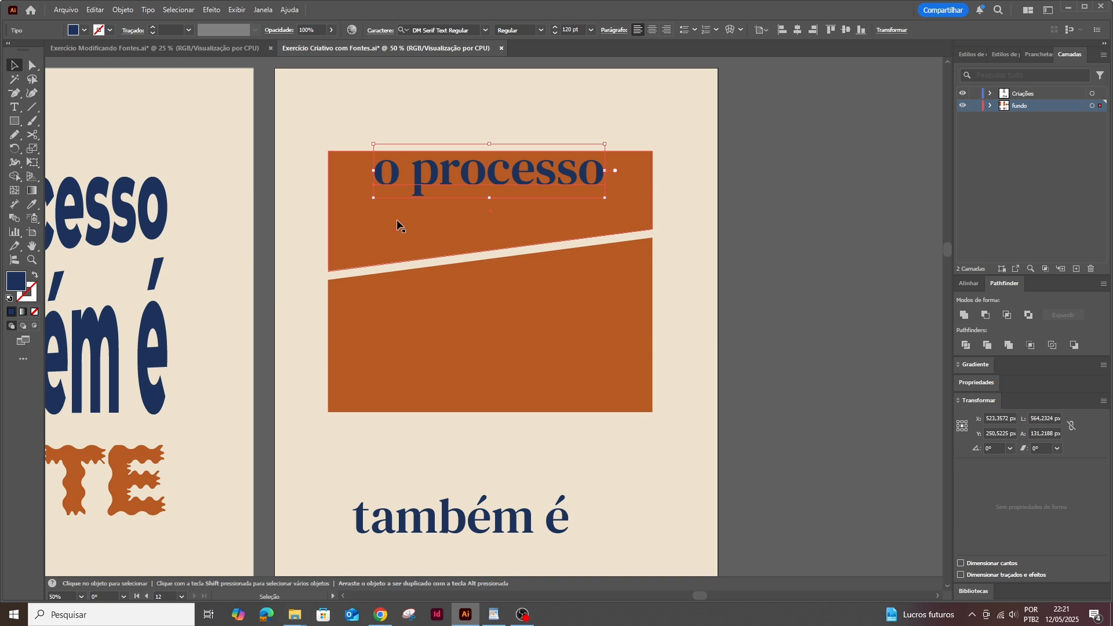
{"action": "left_click", "coordinate": [368, 235]}
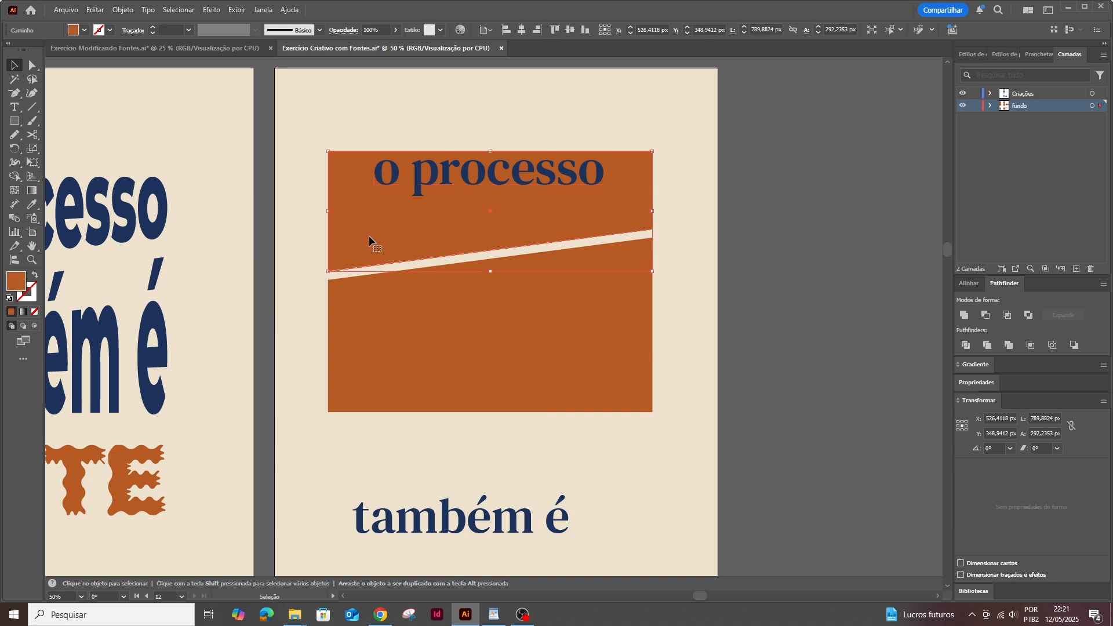
{"action": "right_click", "coordinate": [369, 236]}
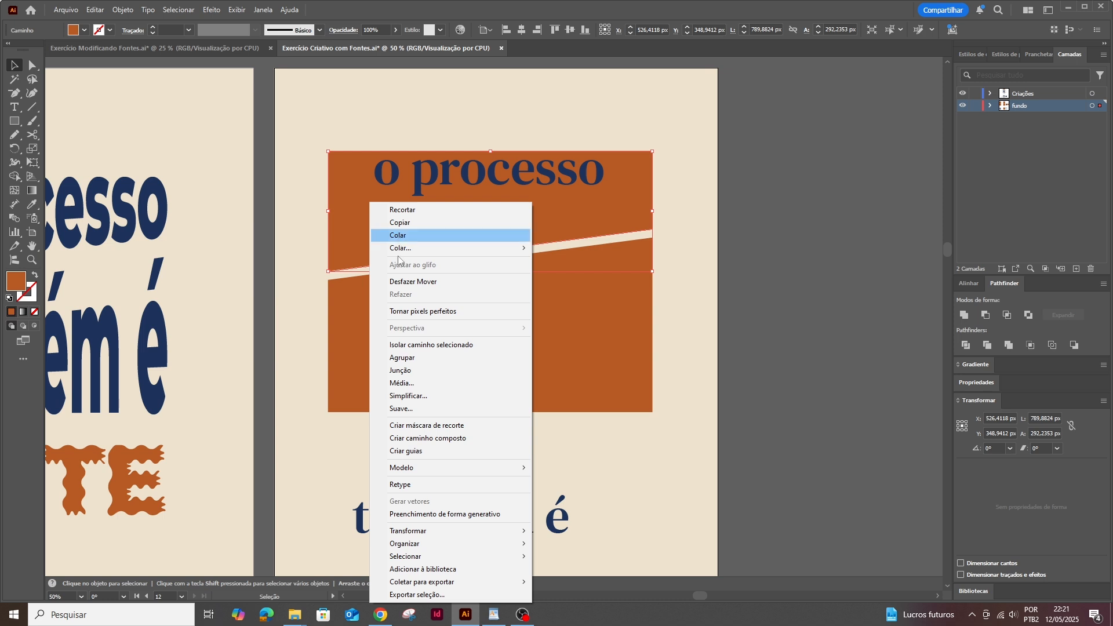
{"action": "mouse_move", "coordinate": [460, 546]}
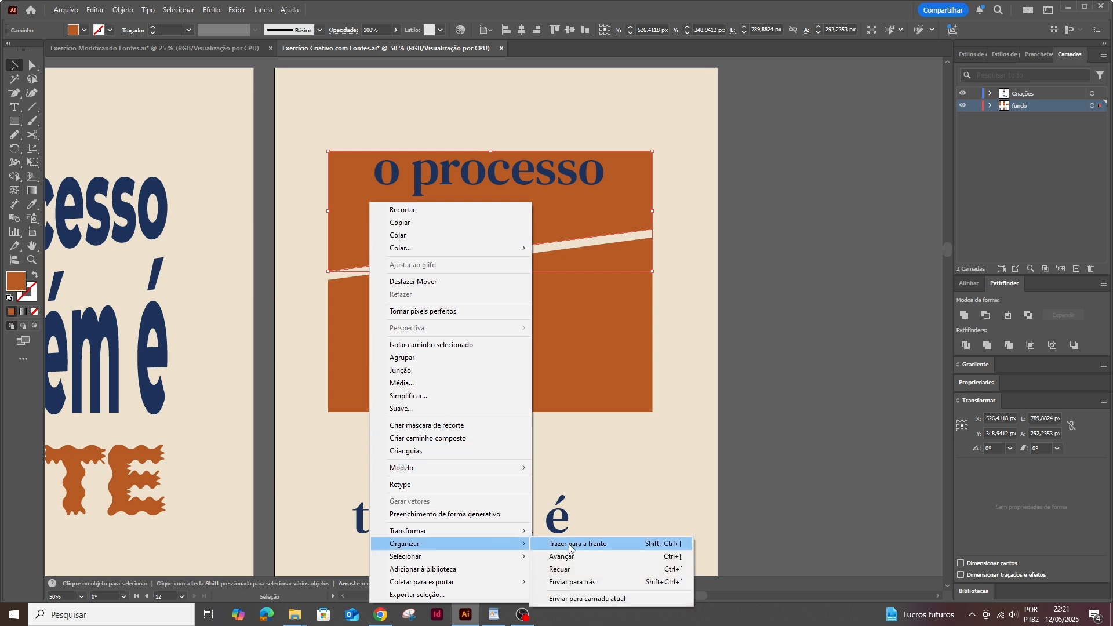
{"action": "left_click", "coordinate": [570, 548]}
- Select the upper shape and "o processo" without the background, and envelope-distort the text with the top object
{"action": "left_click_drag", "start_coordinate": [769, 184], "coordinate": [472, 137]}
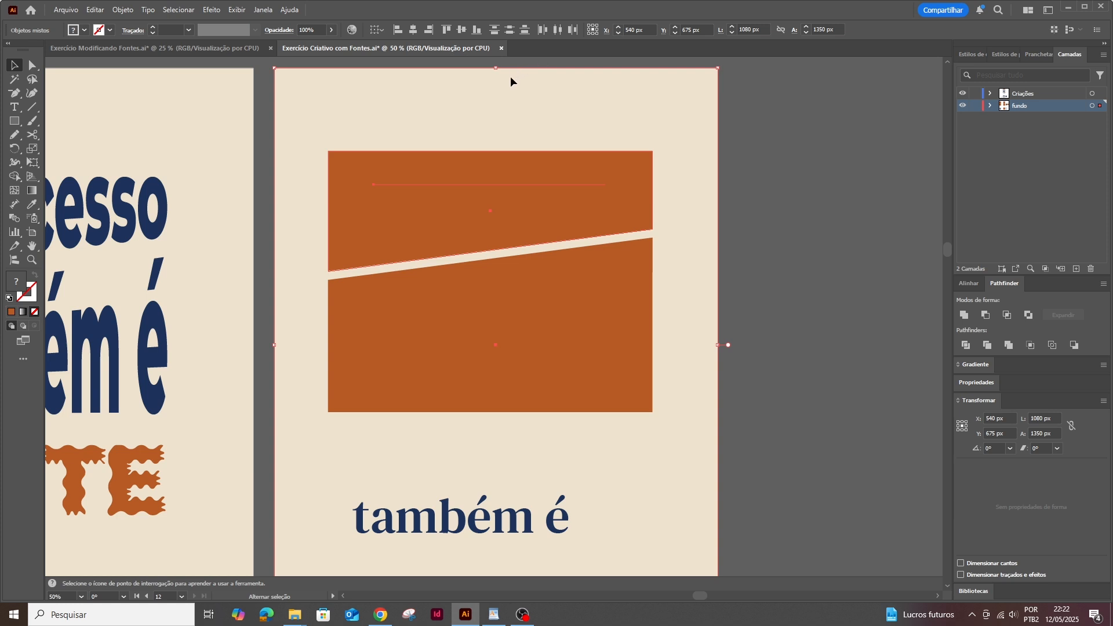
{"action": "left_click", "coordinate": [470, 217]}
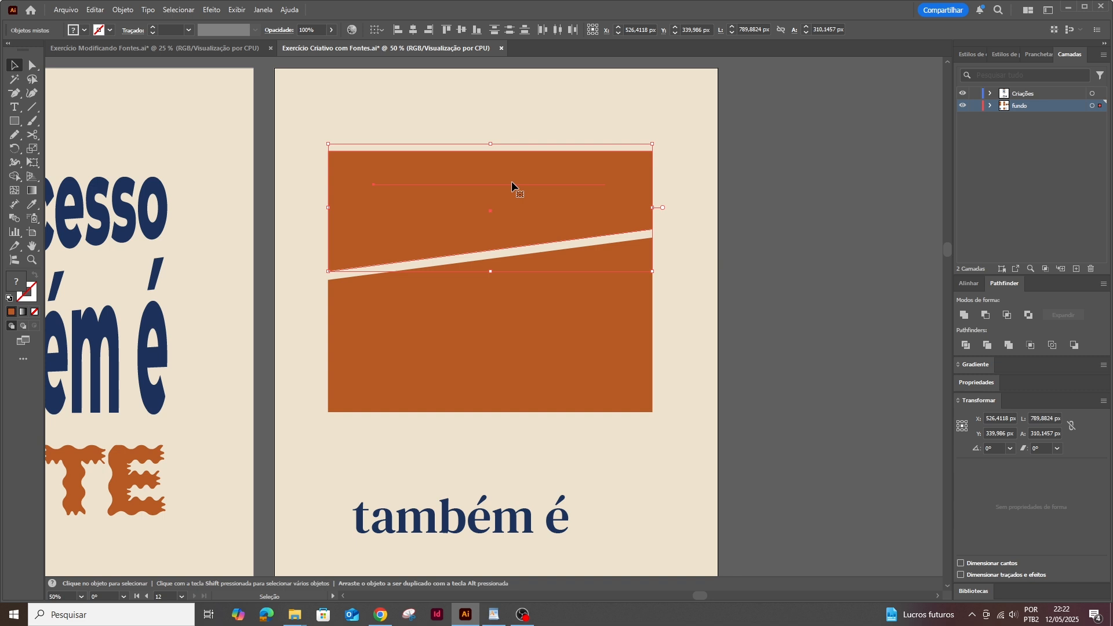
{"action": "key", "text": "ctrl+alt+c"}
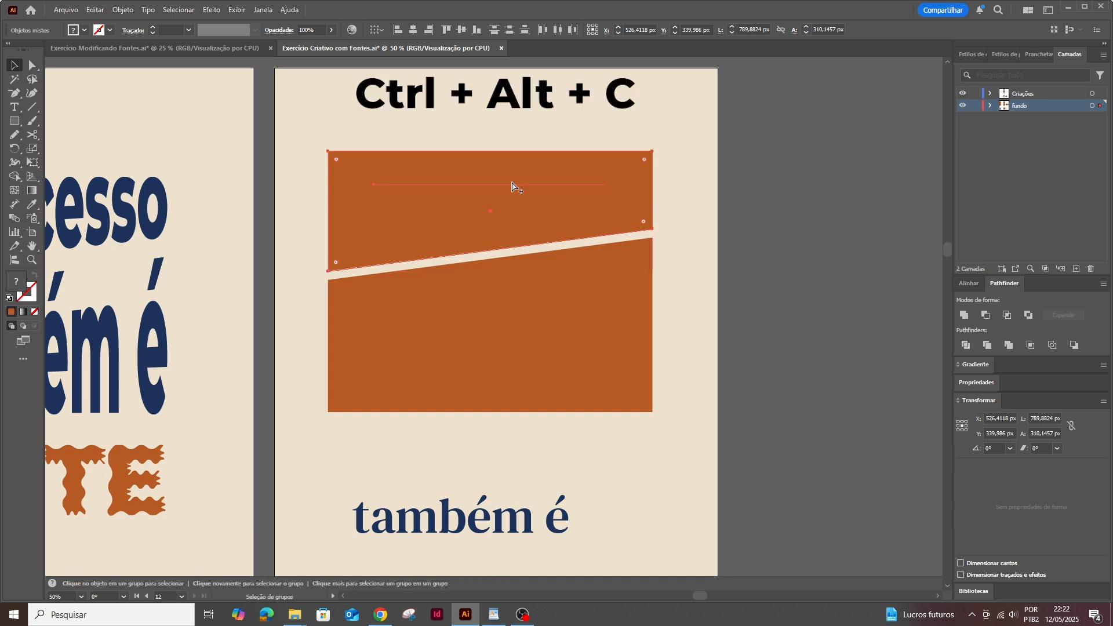
{"action": "key", "text": "v"}
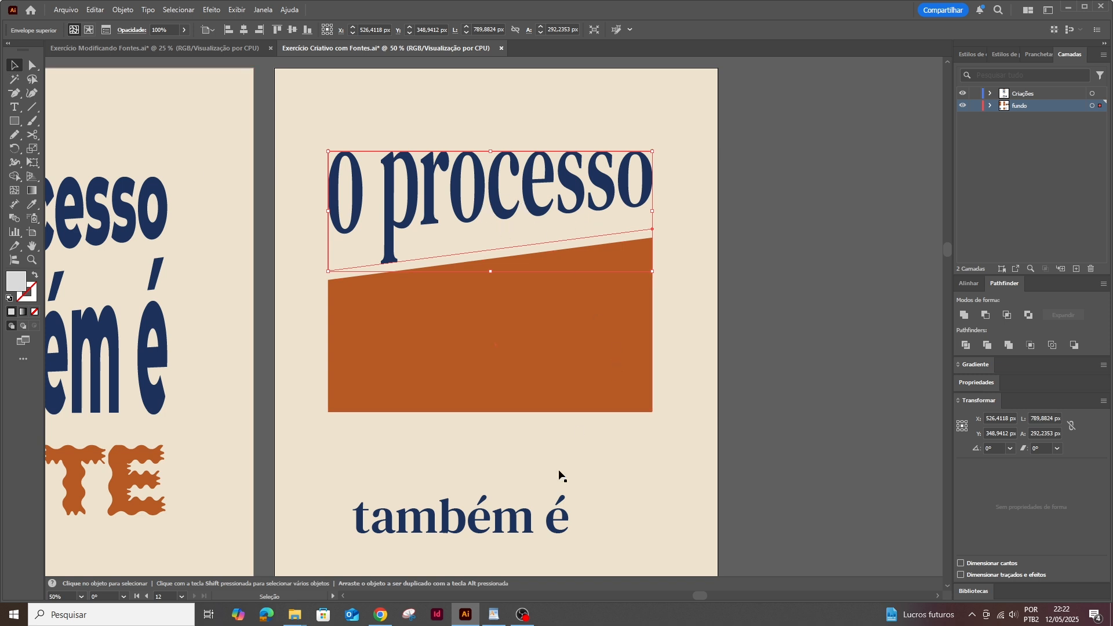
- Place "também é" behind the lower orange shape and envelope-distort it with that shape as the top object
{"action": "left_click", "coordinate": [511, 530]}
{"action": "left_click_drag", "start_coordinate": [511, 530], "coordinate": [585, 361]}
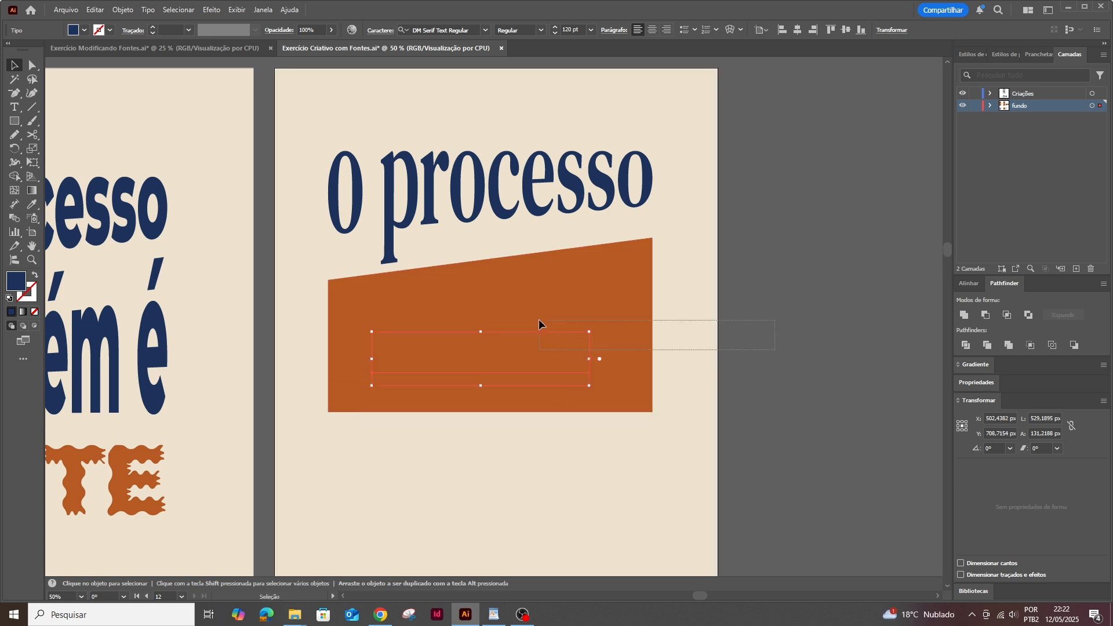
{"action": "left_click_drag", "start_coordinate": [539, 320], "coordinate": [539, 320]}
{"action": "left_click", "coordinate": [683, 337], "text": "shift"}
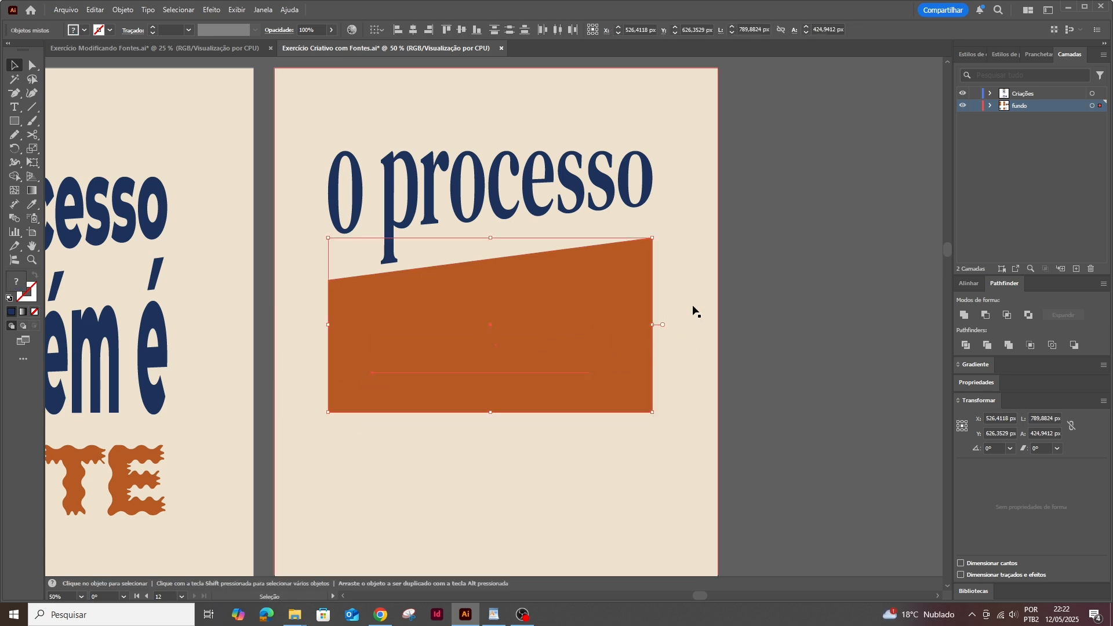
{"action": "key", "text": "a"}
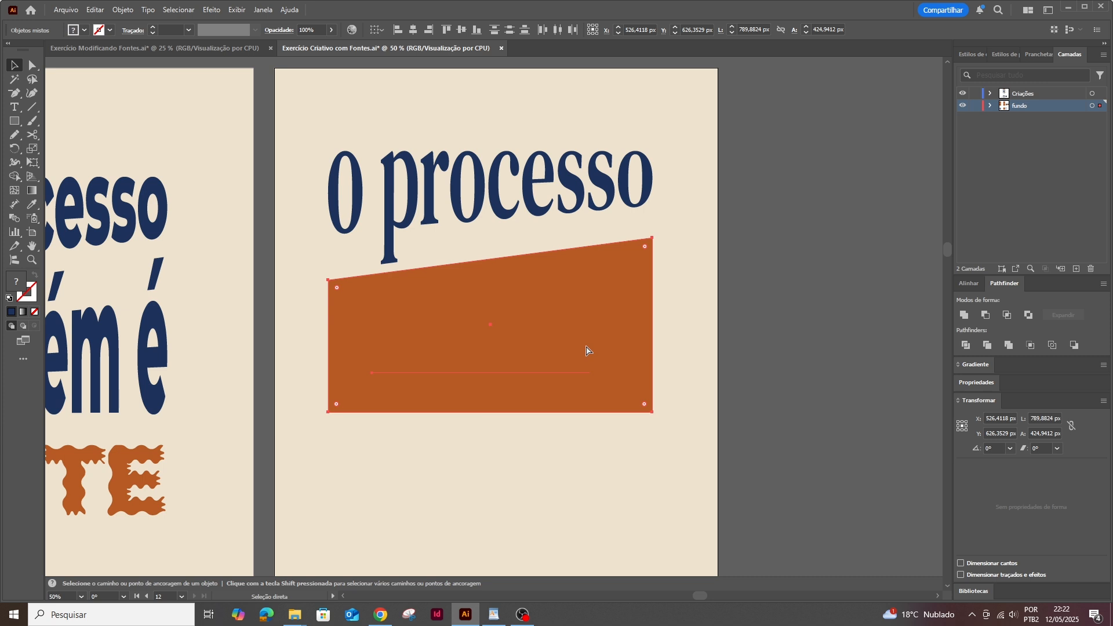
{"action": "key", "text": "v"}
{"action": "key", "text": "ctrl+alt+c"}
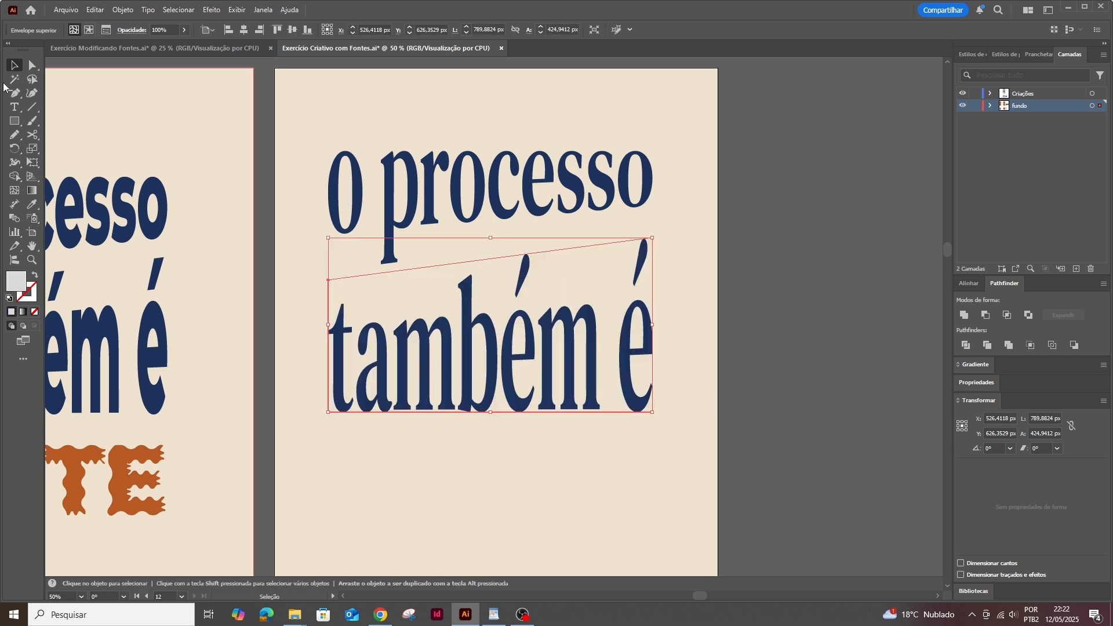
- Add the text "ARTE" below the distorted "também é" lettering
{"action": "left_click", "coordinate": [398, 468]}
{"action": "left_click_drag", "start_coordinate": [314, 492], "coordinate": [462, 373]}
{"action": "left_click", "coordinate": [15, 106]}
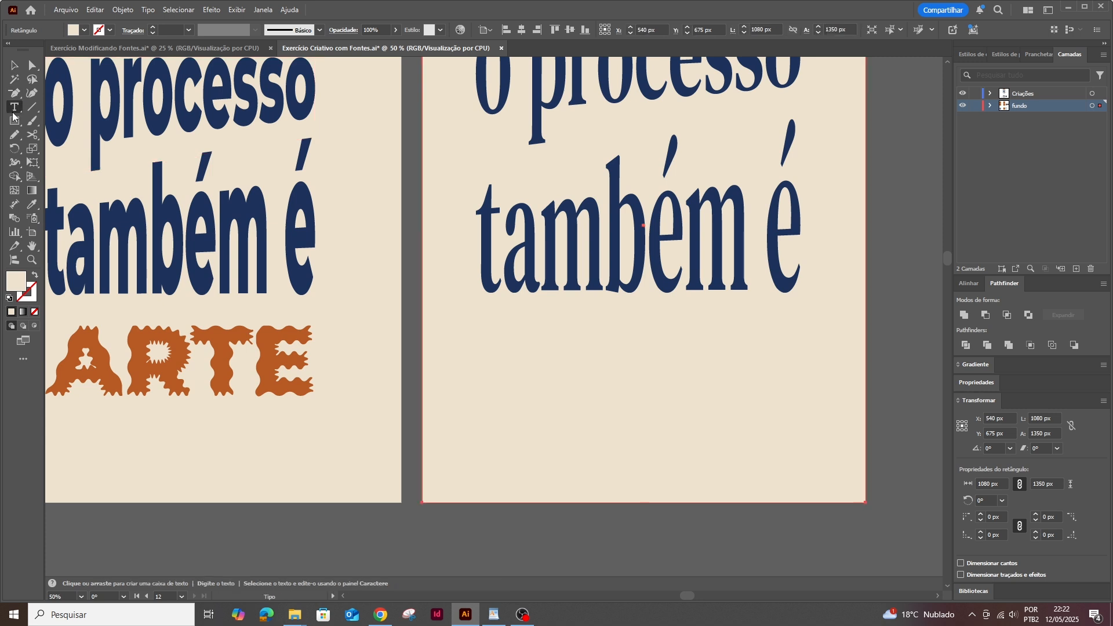
{"action": "left_click", "coordinate": [494, 345]}
{"action": "type", "text": "ARTE"}
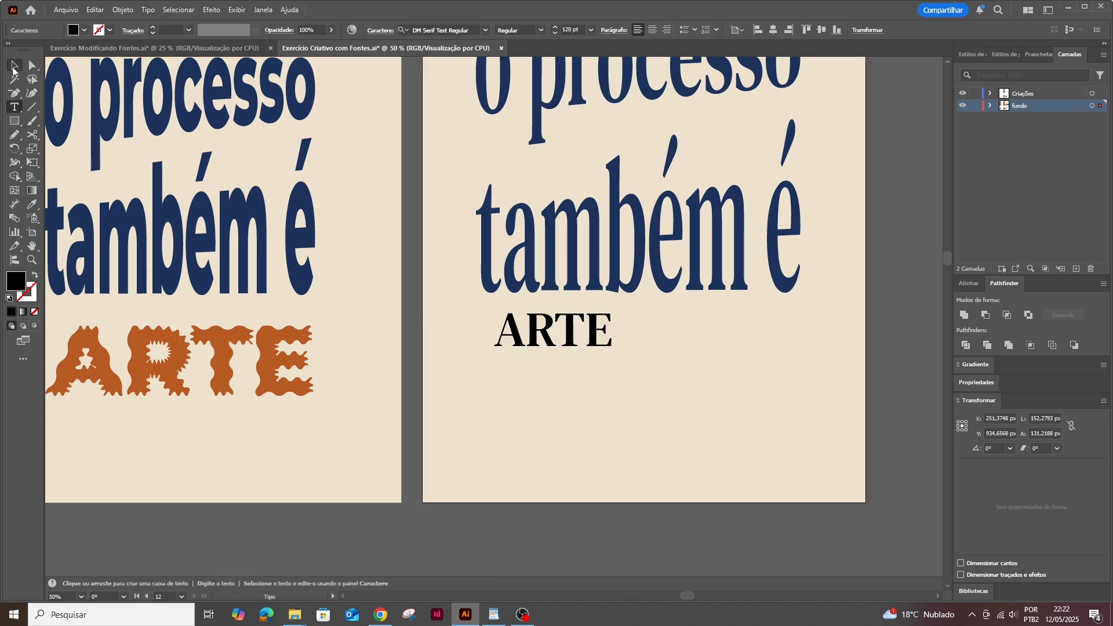
{"action": "key", "text": "Escape"}
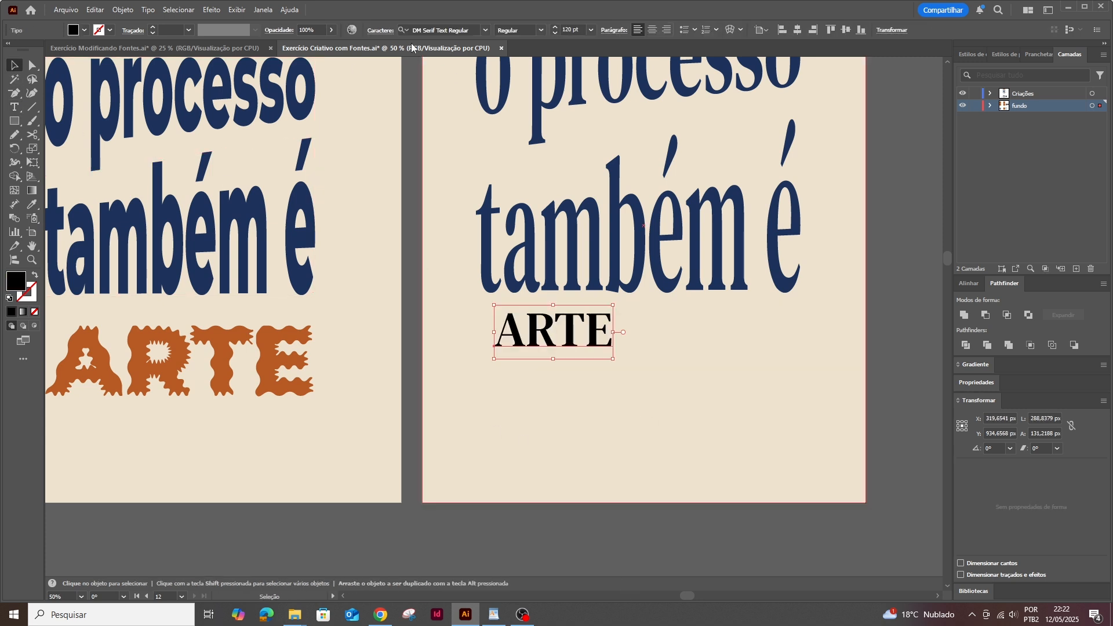
- Set the "ARTE" text in Montserrat ExtraBold and fill it with the burnt-orange swatch
{"action": "left_click", "coordinate": [423, 29]}
{"action": "type", "text": "MON"}
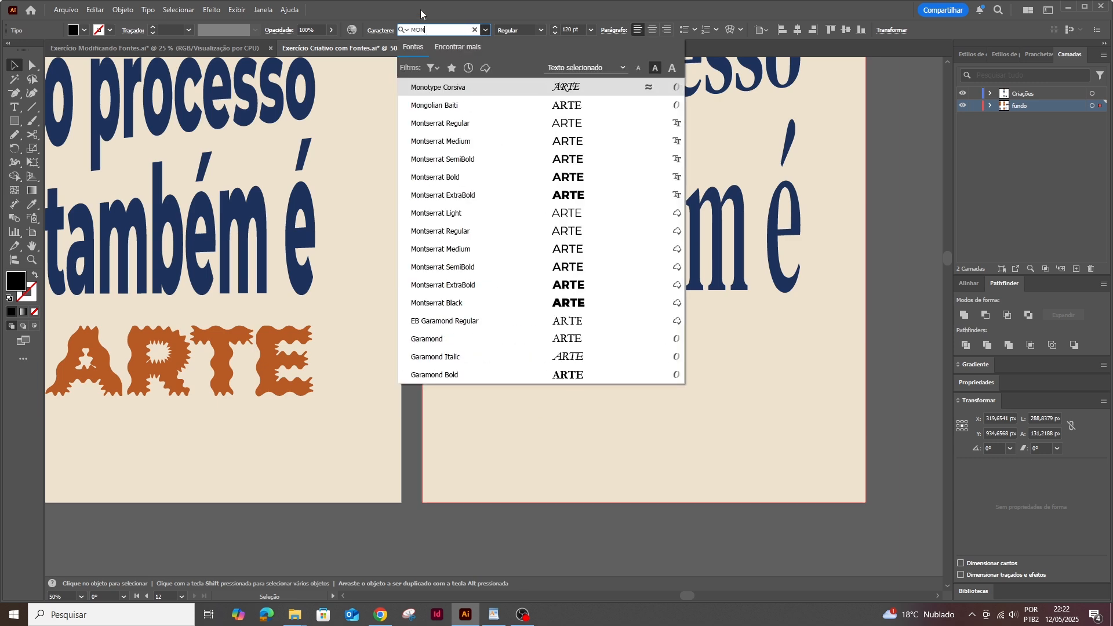
{"action": "left_click", "coordinate": [534, 190]}
{"action": "left_click", "coordinate": [73, 30]}
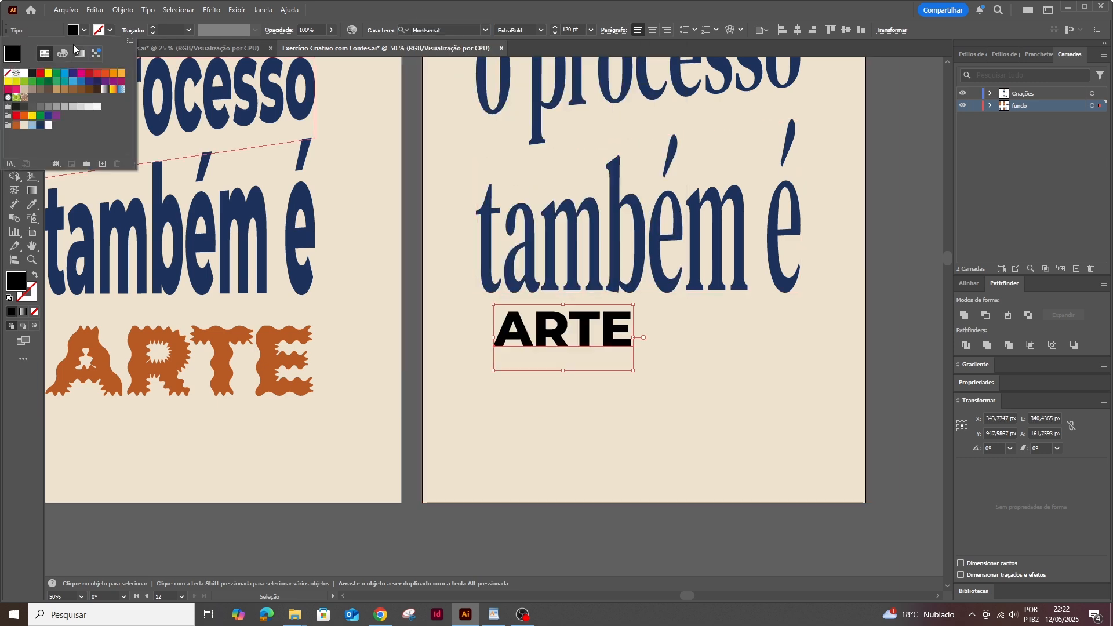
{"action": "left_click", "coordinate": [14, 127]}
- Convert "ARTE" to outlines and enlarge it to about 729 px wide
{"action": "right_click", "coordinate": [627, 368]}
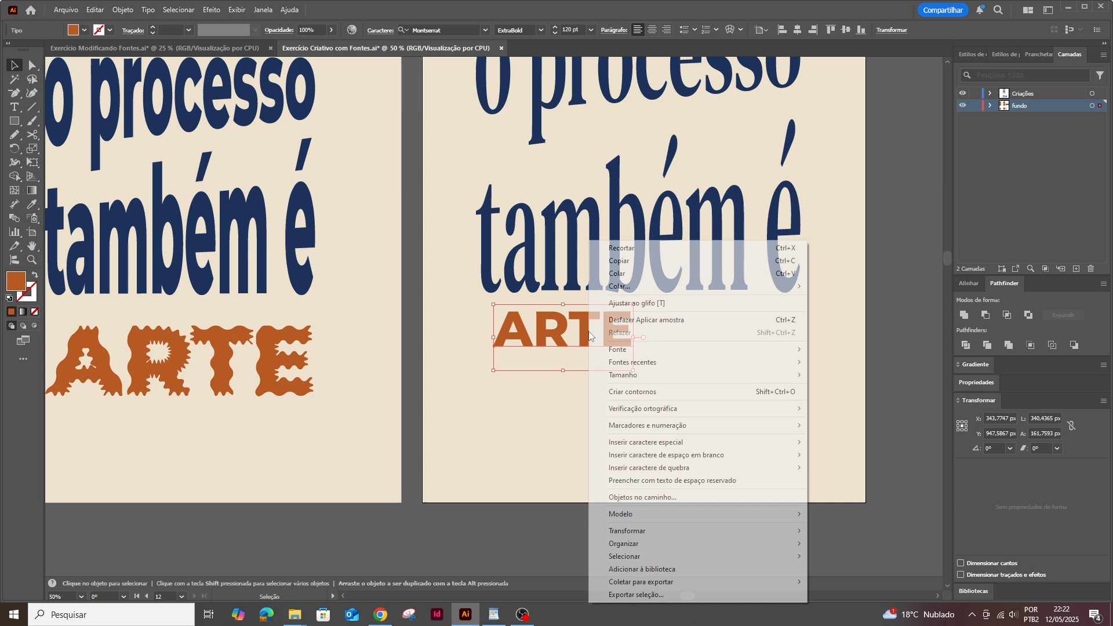
{"action": "left_click", "coordinate": [629, 393]}
{"action": "left_click_drag", "start_coordinate": [636, 365], "coordinate": [793, 387]}
- Centre "ARTE" slightly lower beneath the "também é" lettering and scale it down to about 700 px wide
{"action": "left_click", "coordinate": [661, 235]}
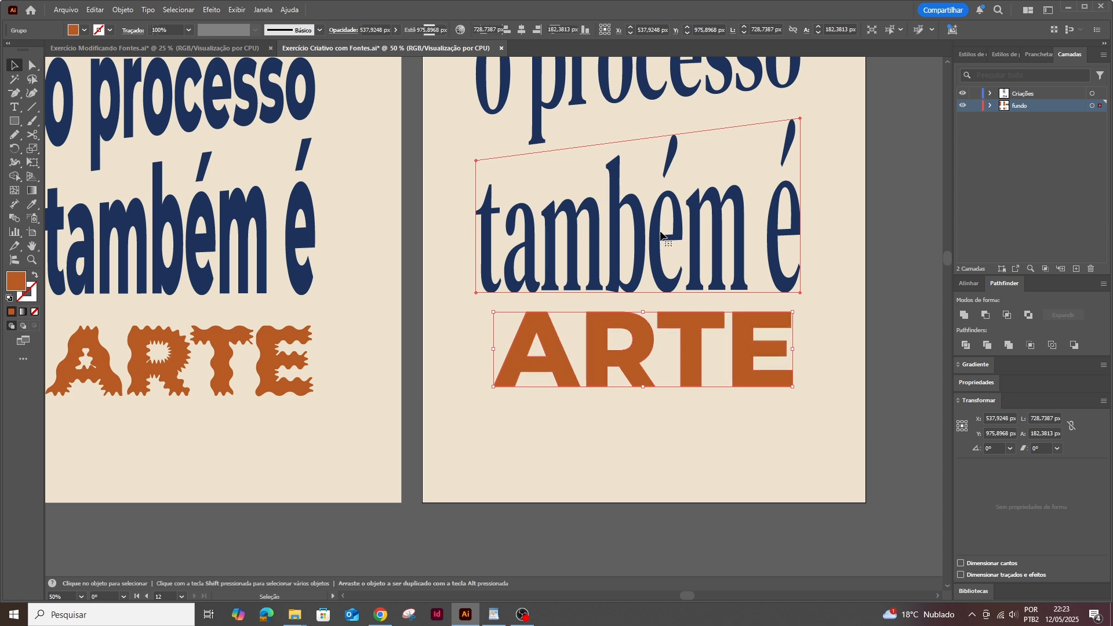
{"action": "scroll", "coordinate": [676, 221], "scroll_direction": "up", "scroll_amount": 3}
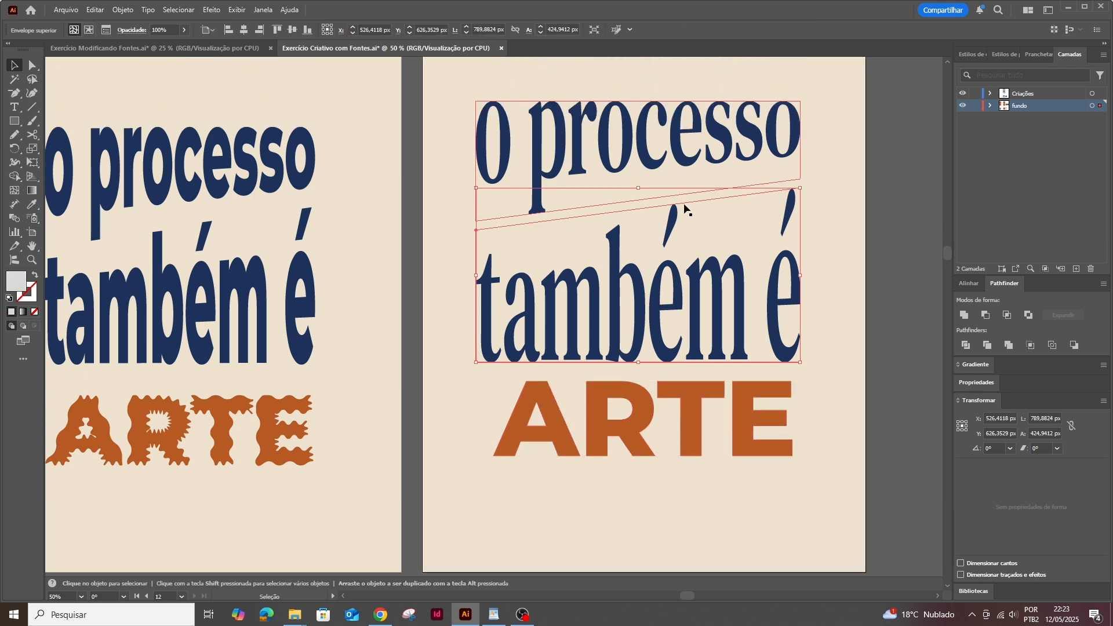
{"action": "left_click", "coordinate": [673, 144]}
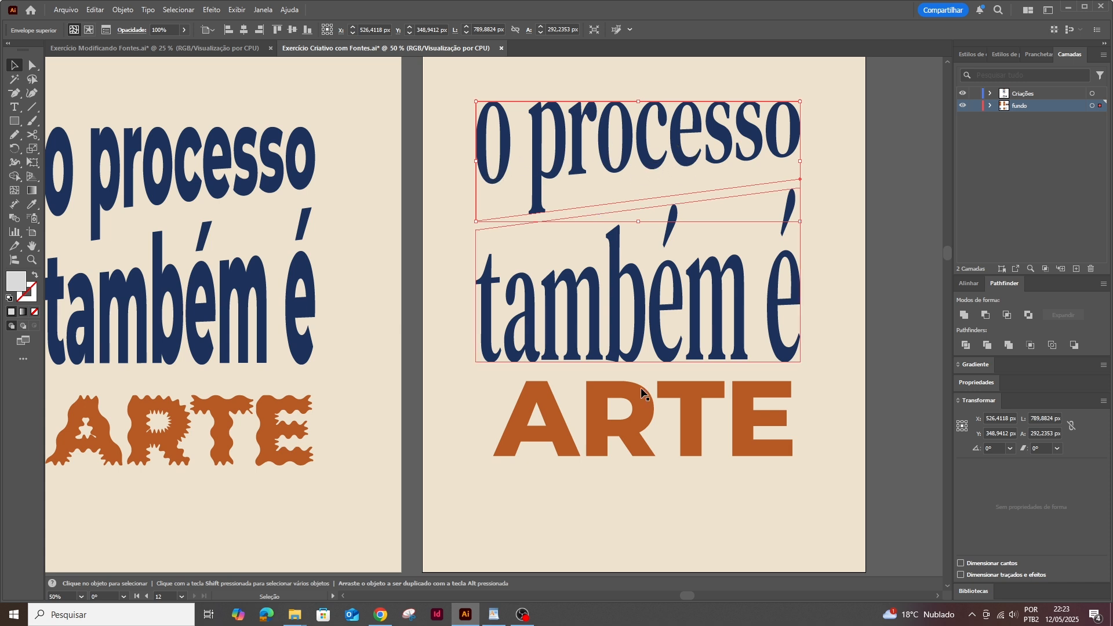
{"action": "left_click_drag", "start_coordinate": [636, 438], "coordinate": [632, 440]}
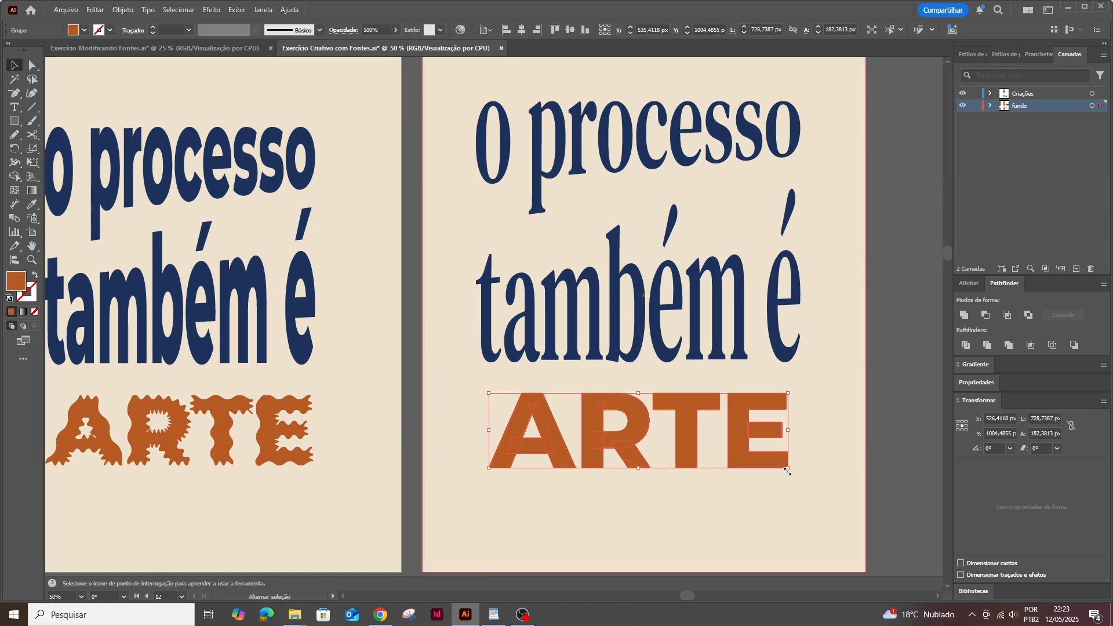
{"action": "left_click_drag", "start_coordinate": [787, 469], "coordinate": [782, 465]}
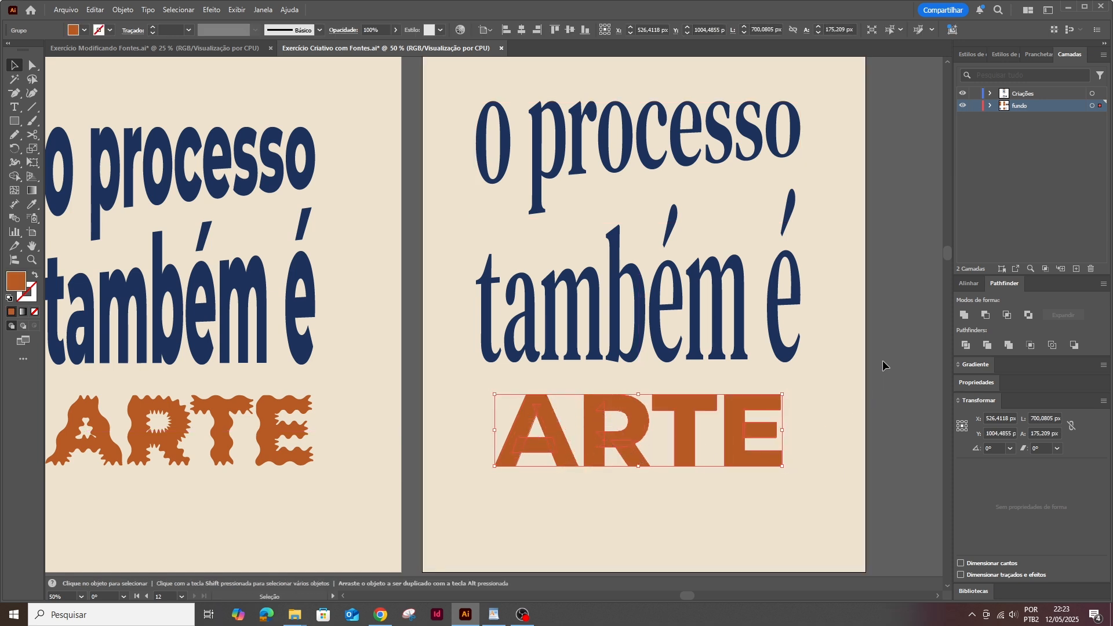
- Apply a Zig Zag effect to "ARTE" with 6 px absolute size, 4 ridges per segment and smooth points
{"action": "left_click", "coordinate": [955, 319]}
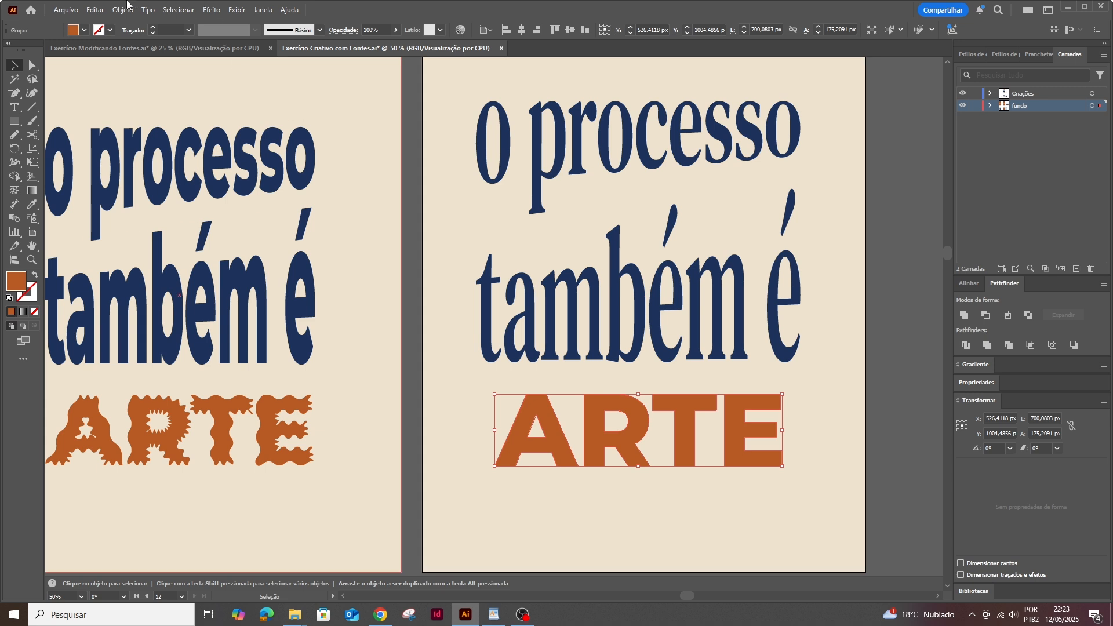
{"action": "left_click", "coordinate": [212, 10]}
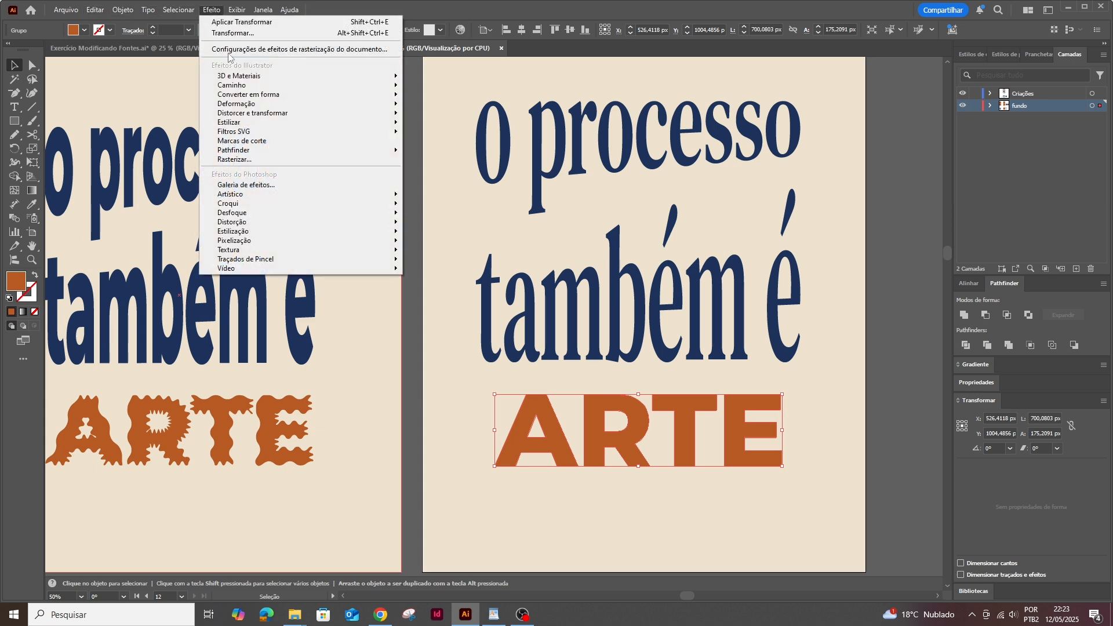
{"action": "mouse_move", "coordinate": [253, 116]}
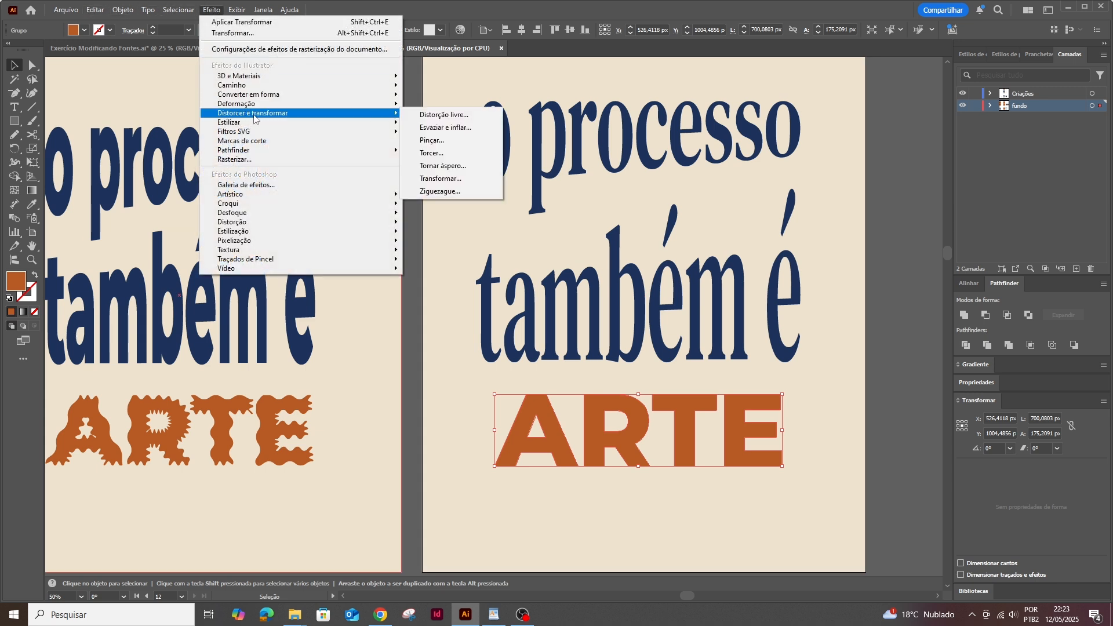
{"action": "left_click", "coordinate": [436, 191]}
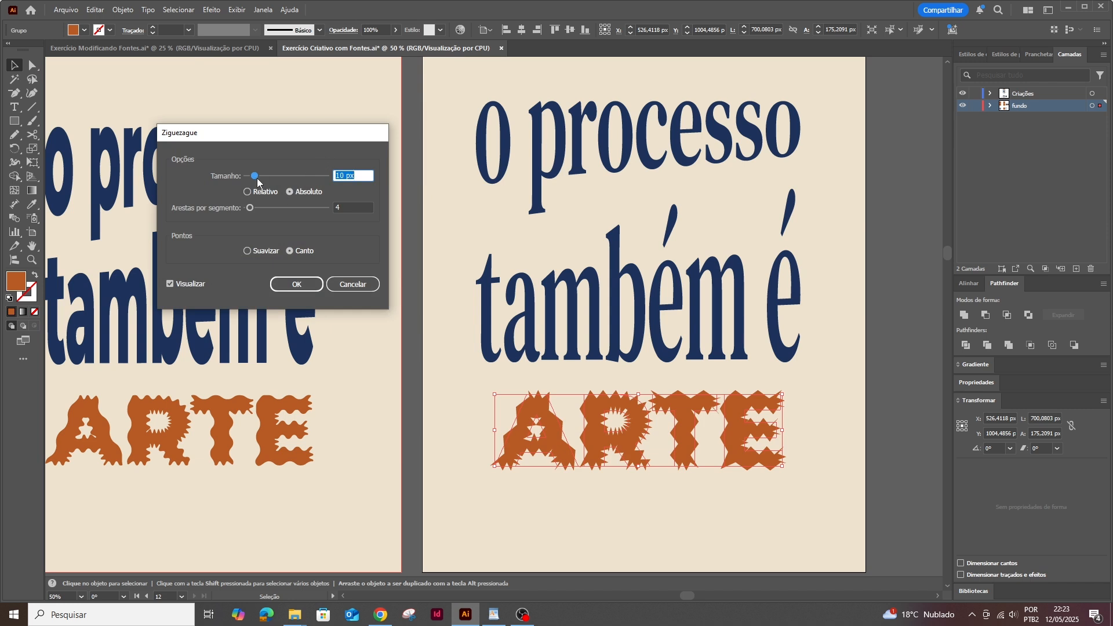
{"action": "mouse_move", "coordinate": [256, 177]}
{"action": "left_mouse_down"}
{"action": "mouse_move", "coordinate": [269, 181]}
{"action": "mouse_move", "coordinate": [255, 184]}
{"action": "left_mouse_up"}
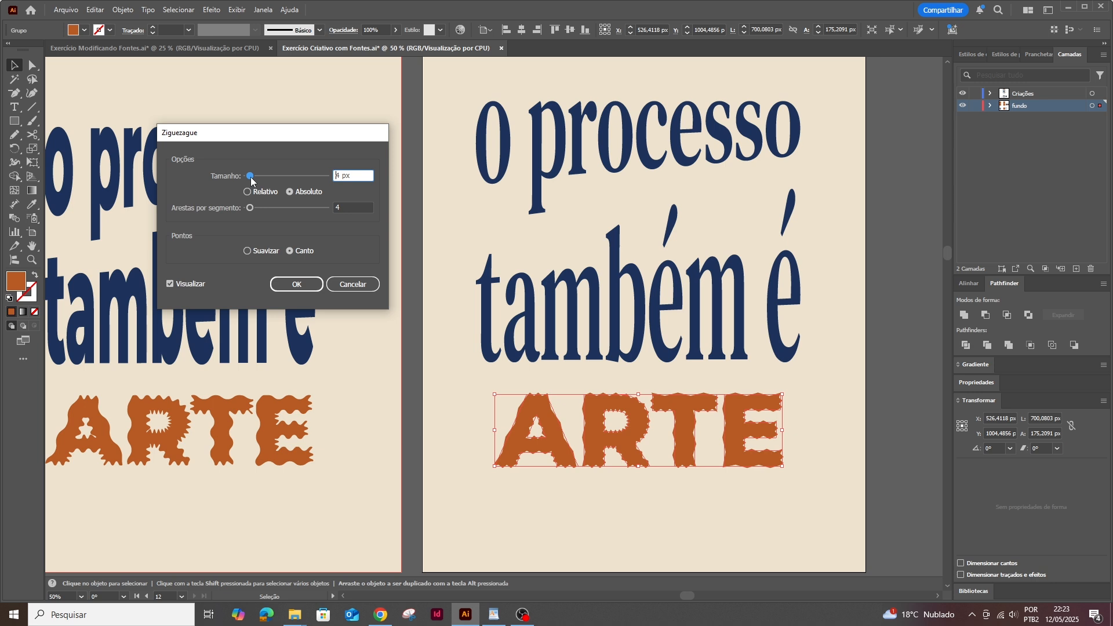
{"action": "left_click_drag", "start_coordinate": [250, 177], "coordinate": [252, 177]}
{"action": "left_click", "coordinate": [249, 251]}
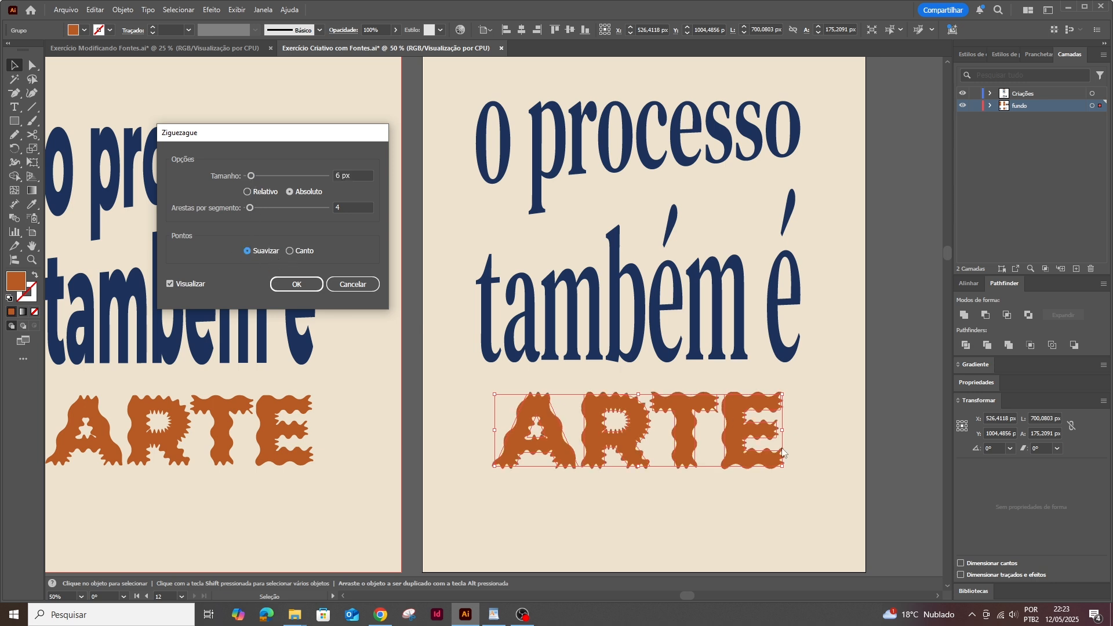
{"action": "left_click", "coordinate": [298, 285]}
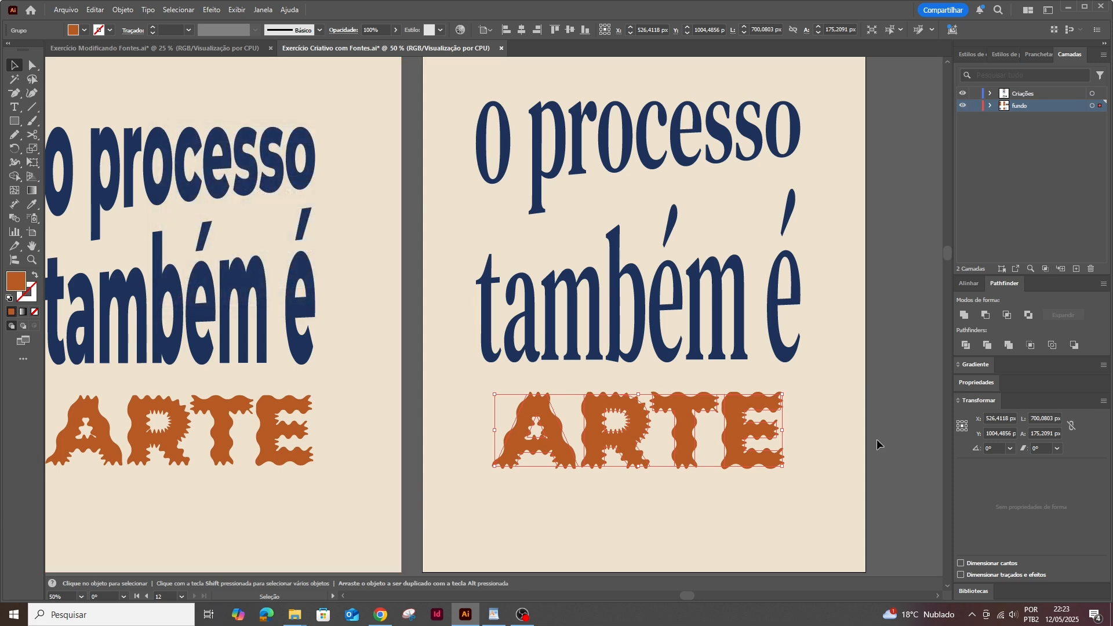
- Move the "também é" lettering up by about 32 px, closer to "o processo"
{"action": "left_click", "coordinate": [866, 422]}
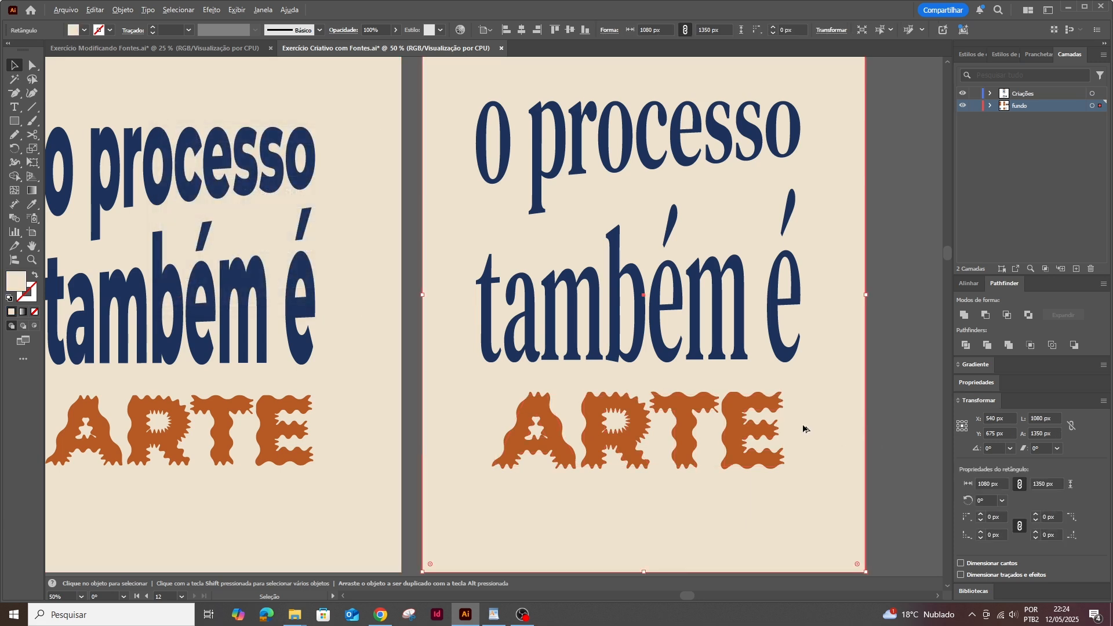
{"action": "scroll", "coordinate": [804, 429], "scroll_direction": "down", "scroll_amount": 1}
{"action": "left_click_drag", "start_coordinate": [759, 378], "coordinate": [756, 368]}
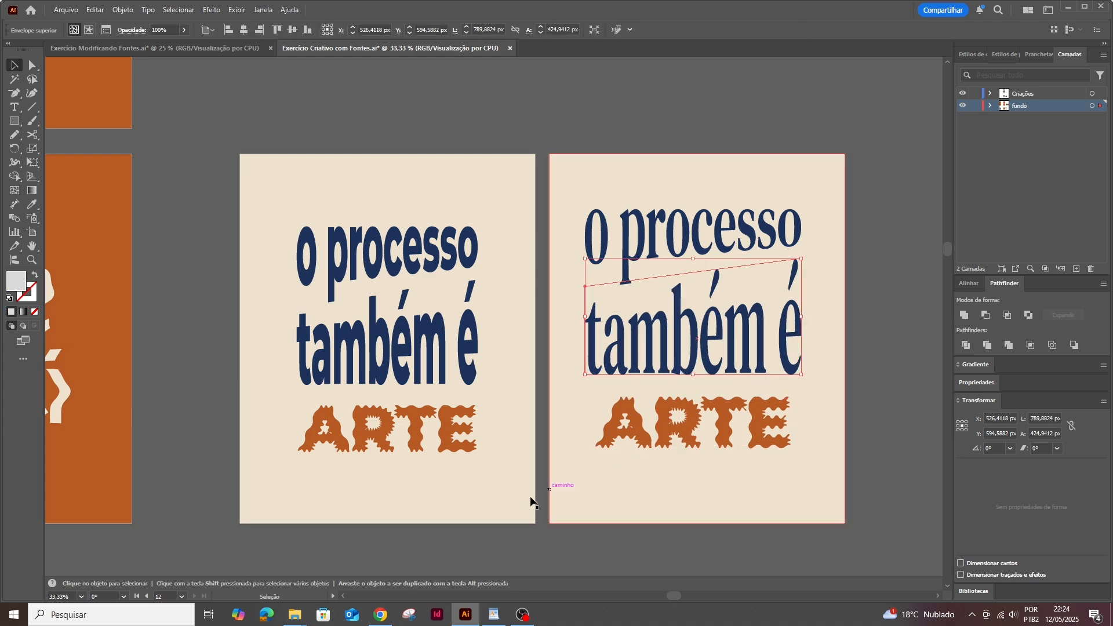
{"action": "left_click", "coordinate": [395, 535]}
- Compare the recreated posters with their originals and review the row of decorated poster variations
{"action": "scroll", "coordinate": [296, 510], "scroll_direction": "down", "scroll_amount": 1}
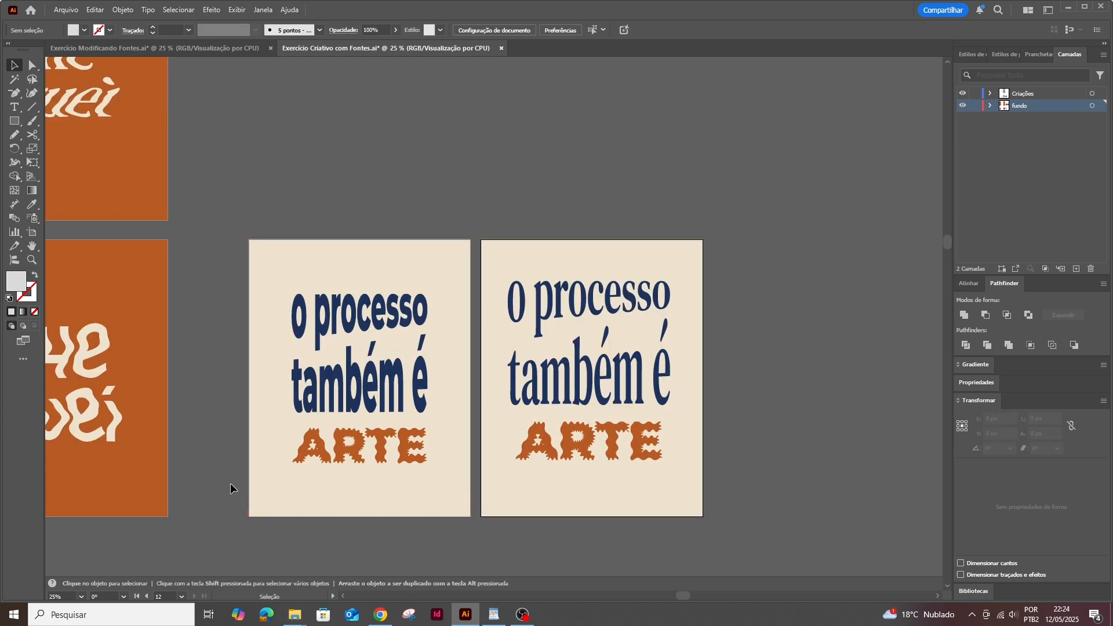
{"action": "scroll", "coordinate": [429, 472], "scroll_direction": "left", "scroll_amount": 3}
{"action": "scroll", "coordinate": [430, 472], "scroll_direction": "down", "scroll_amount": 1}
{"action": "scroll", "coordinate": [344, 472], "scroll_direction": "left", "scroll_amount": 3}
{"action": "scroll", "coordinate": [344, 472], "scroll_direction": "down", "scroll_amount": 1}
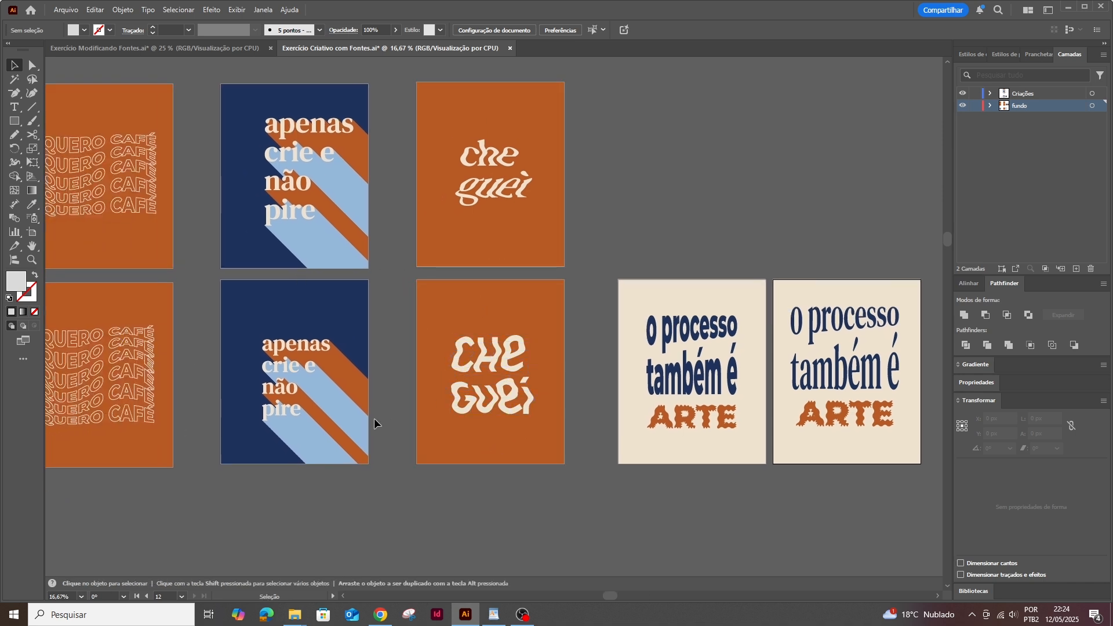
{"action": "scroll", "coordinate": [345, 428], "scroll_direction": "down", "scroll_amount": 5}
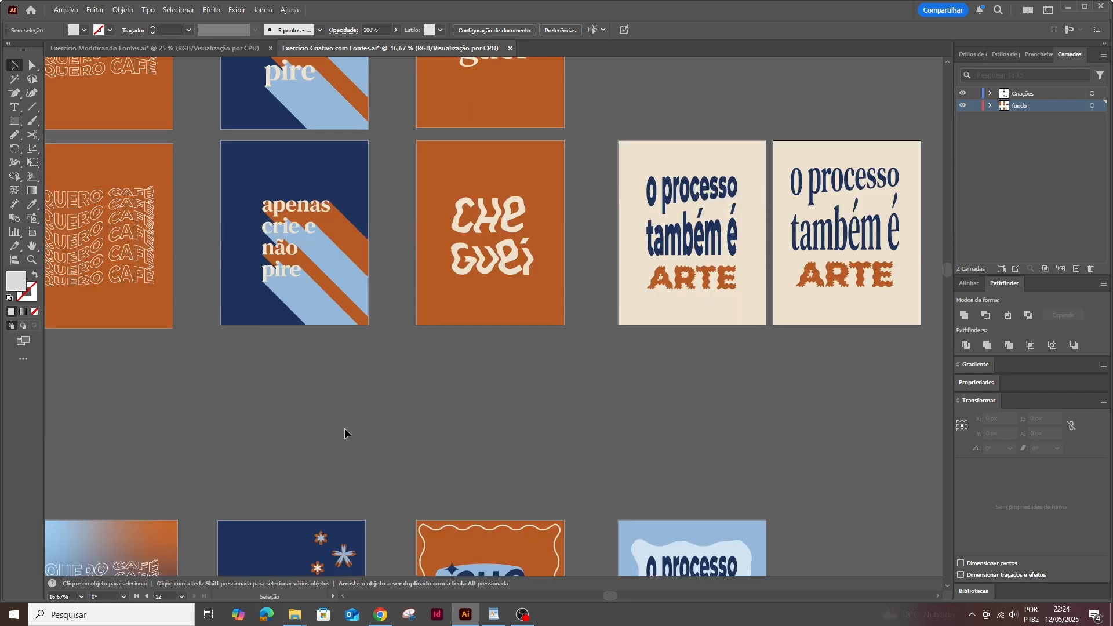
{"action": "scroll", "coordinate": [400, 420], "scroll_direction": "down", "scroll_amount": 1}
{"action": "key", "text": "space"}
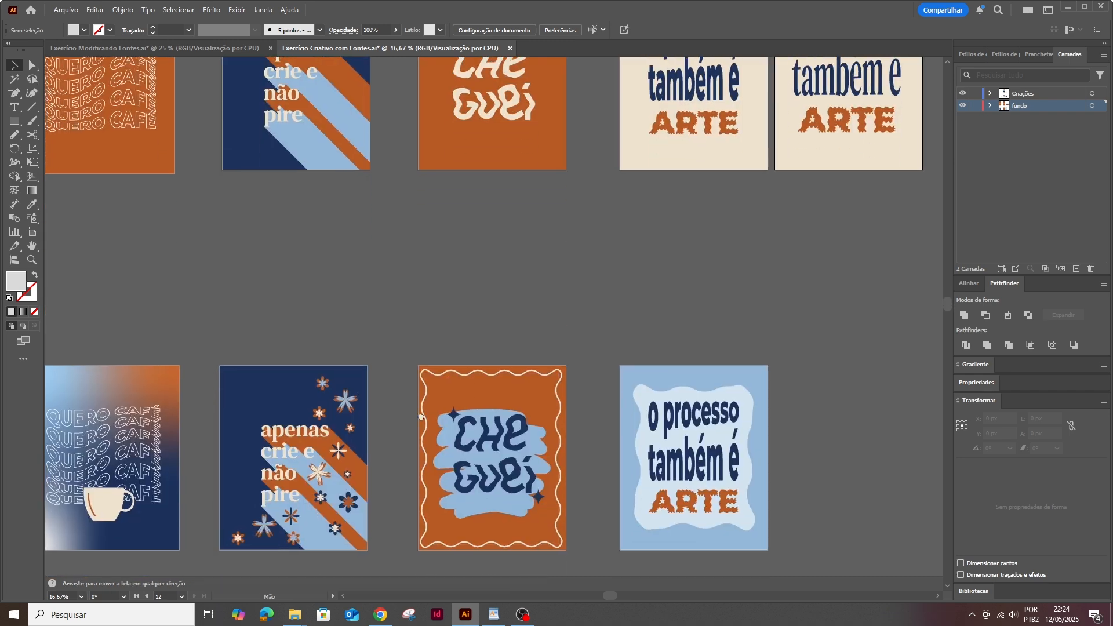
{"action": "left_click_drag", "start_coordinate": [398, 423], "coordinate": [507, 312]}
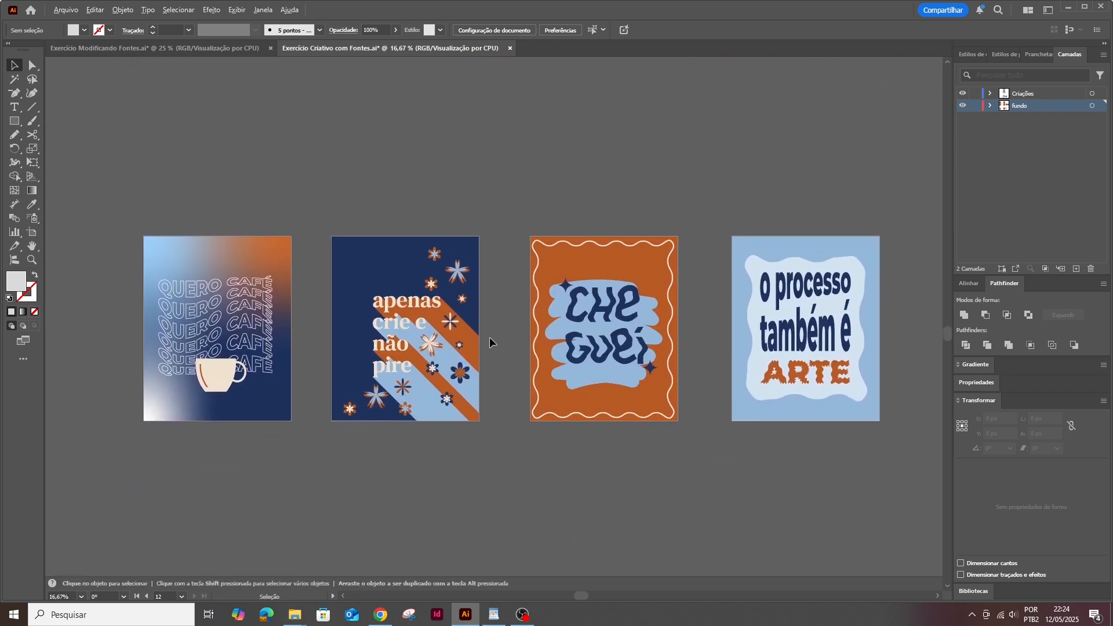
{"action": "scroll", "coordinate": [489, 342], "scroll_direction": "up", "scroll_amount": 1}
{"action": "key", "text": "space"}
{"action": "left_click_drag", "start_coordinate": [424, 403], "coordinate": [601, 378]}
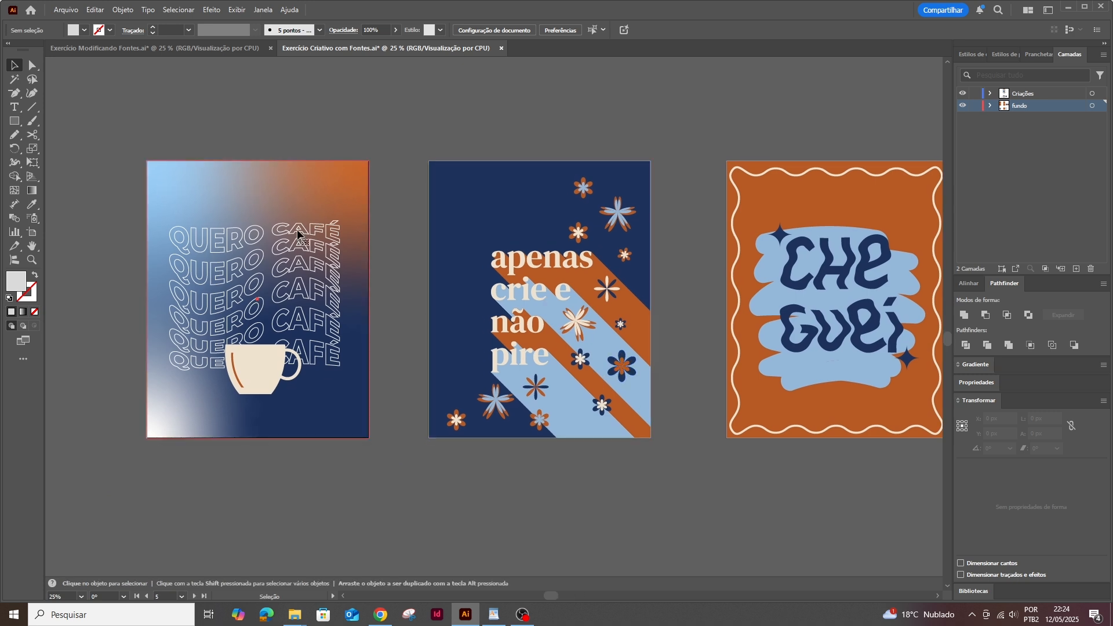
- Examine the gradient background and the coffee cup on the decorated "QUERO CAFÉ" poster
{"action": "left_click", "coordinate": [301, 246]}
{"action": "scroll", "coordinate": [301, 252], "scroll_direction": "up", "scroll_amount": 1}
{"action": "key", "text": "space"}
{"action": "left_click_drag", "start_coordinate": [406, 251], "coordinate": [472, 259]}
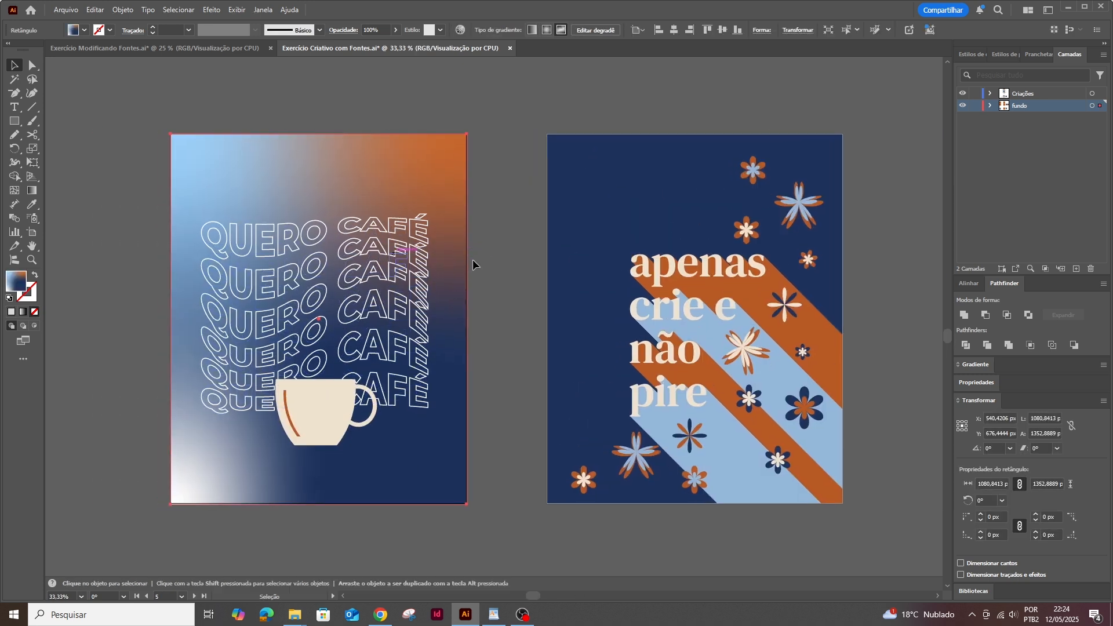
{"action": "left_click", "coordinate": [301, 111]}
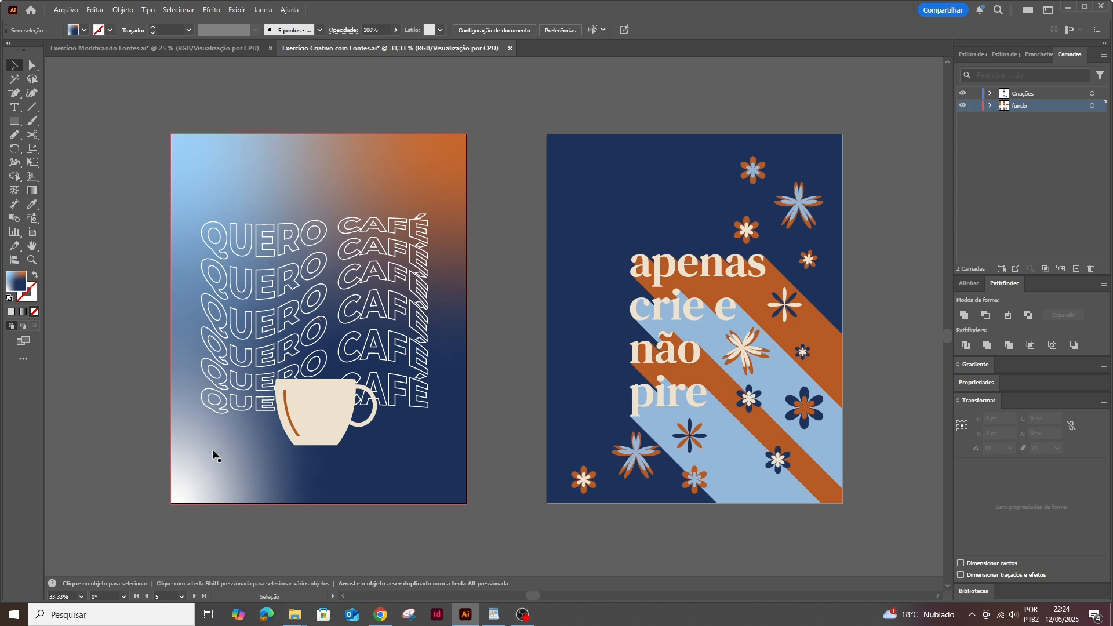
{"action": "left_click", "coordinate": [322, 422]}
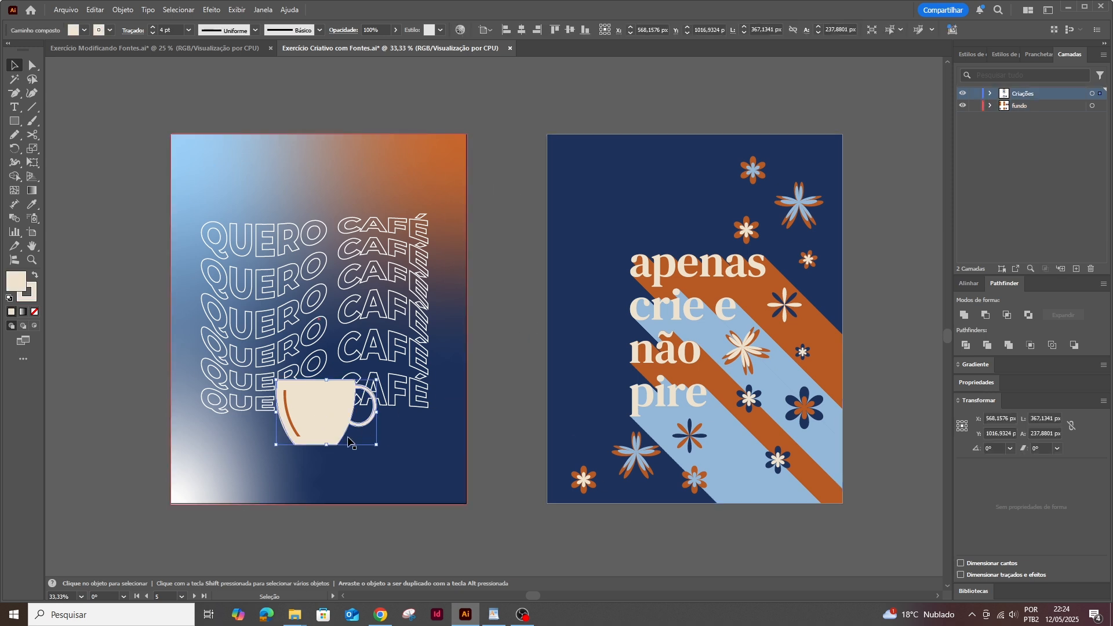
{"action": "left_click", "coordinate": [590, 545]}
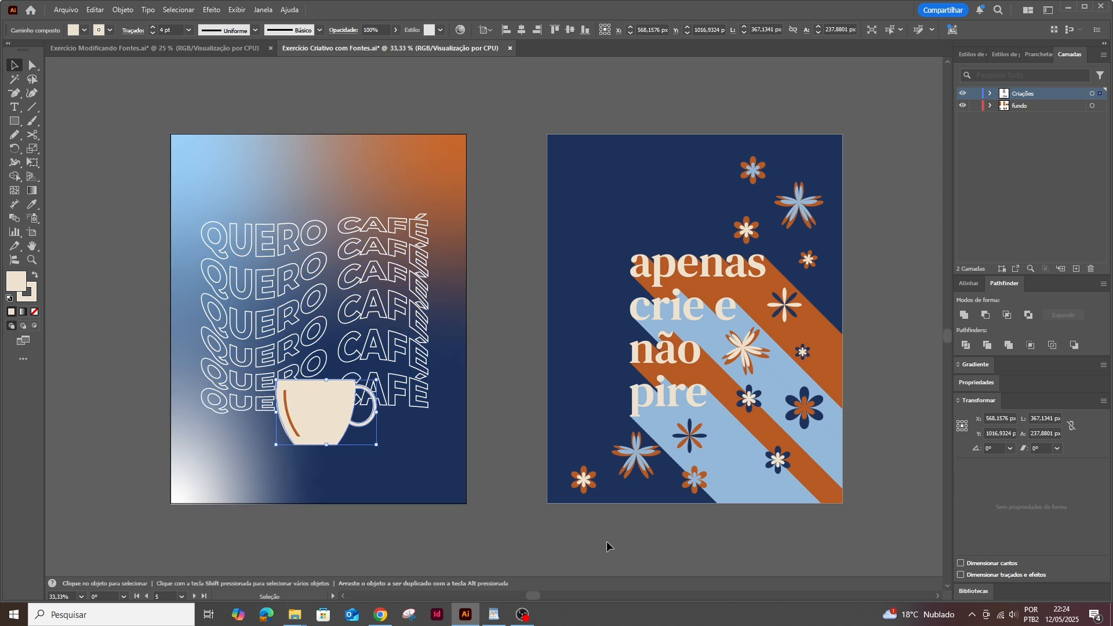
{"action": "left_click_drag", "start_coordinate": [696, 532], "coordinate": [449, 520]}
- Draw a circle about 114 px wide with the Ellipse tool in the empty navy area above "apenas"
{"action": "left_click", "coordinate": [508, 158]}
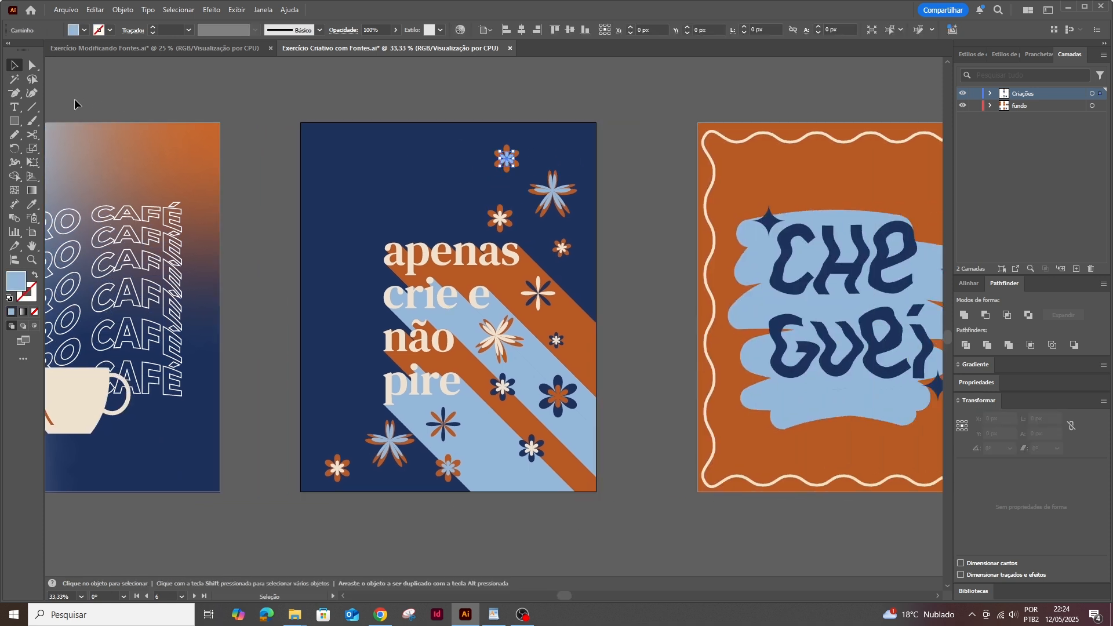
{"action": "left_click", "coordinate": [10, 120]}
{"action": "right_click", "coordinate": [16, 121]}
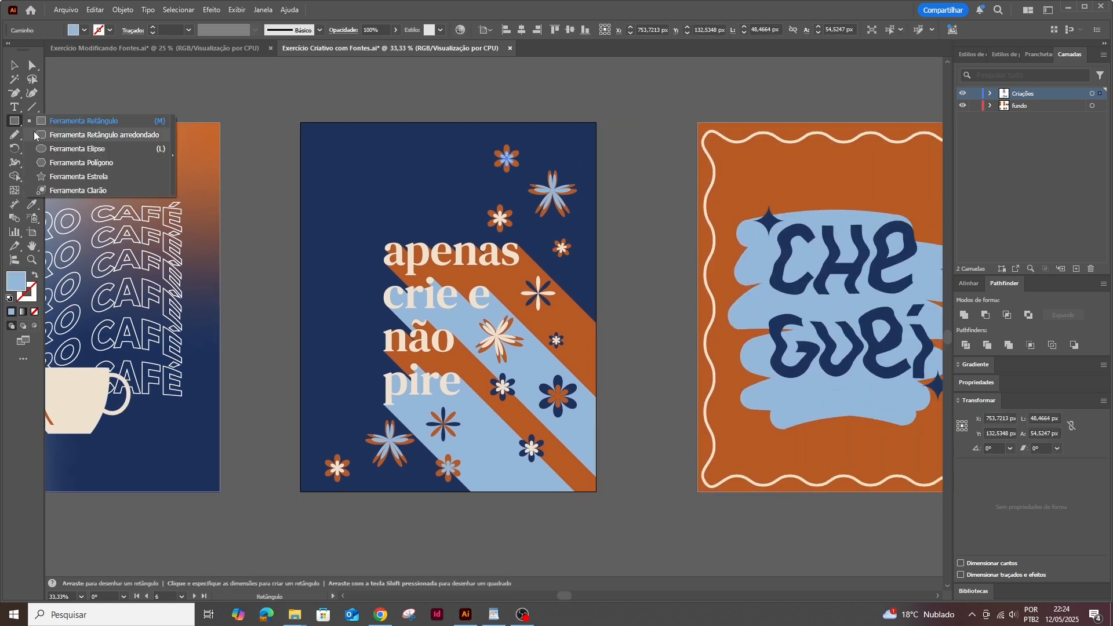
{"action": "left_click", "coordinate": [42, 149]}
{"action": "left_click_drag", "start_coordinate": [340, 147], "coordinate": [370, 179]}
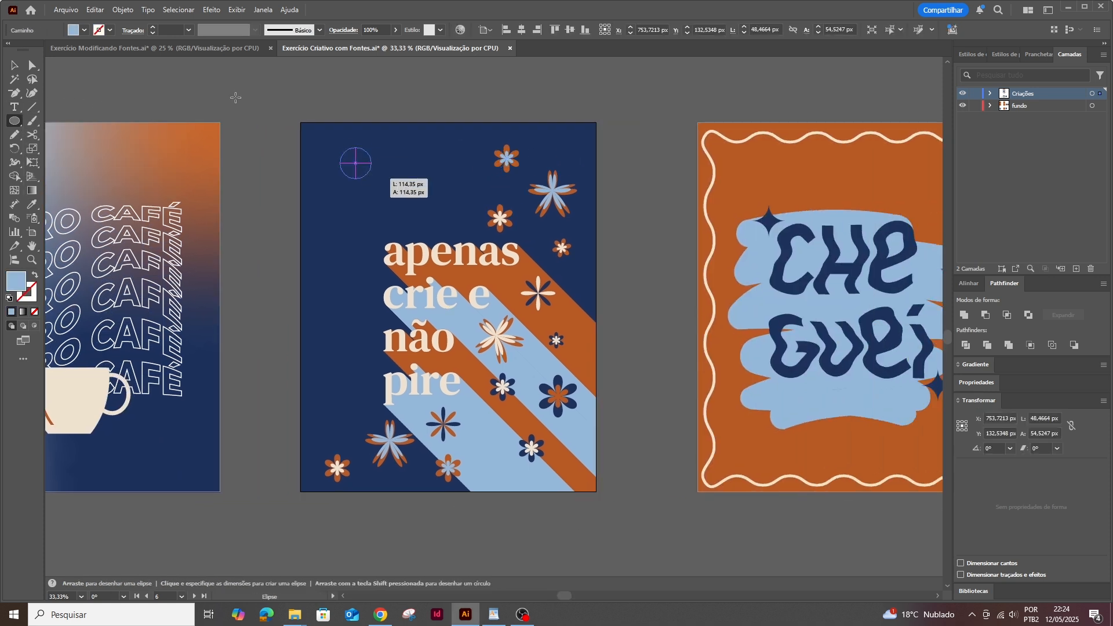
- Try the Pucker & Bloat effect at 110% on the circle, cancel it and delete the circle
{"action": "left_click", "coordinate": [215, 10]}
{"action": "left_click", "coordinate": [441, 96]}
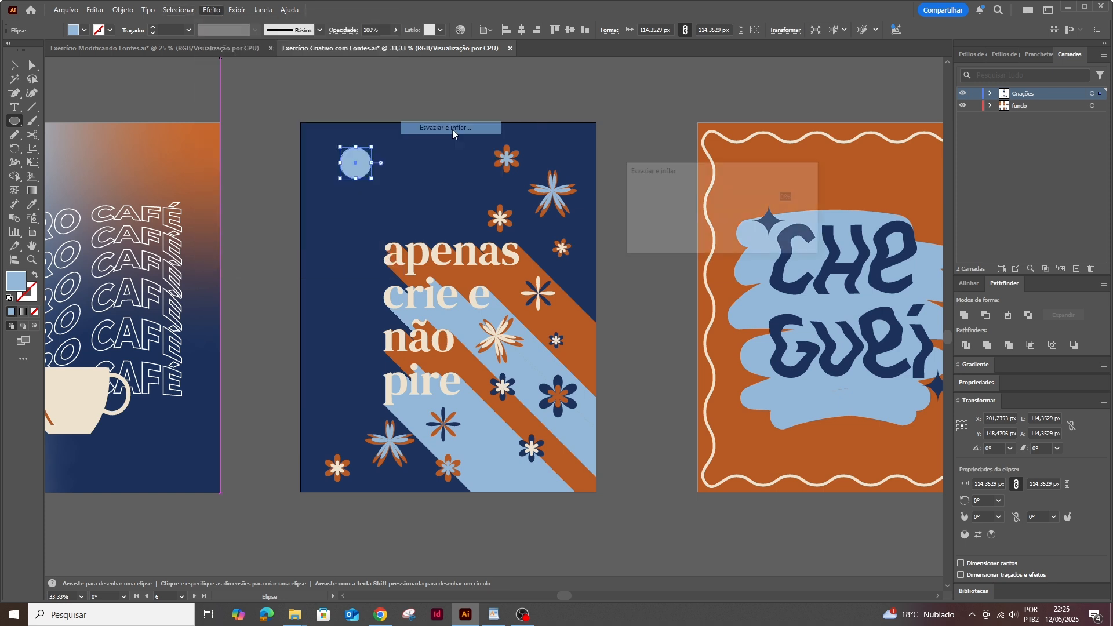
{"action": "left_click_drag", "start_coordinate": [705, 197], "coordinate": [744, 199]}
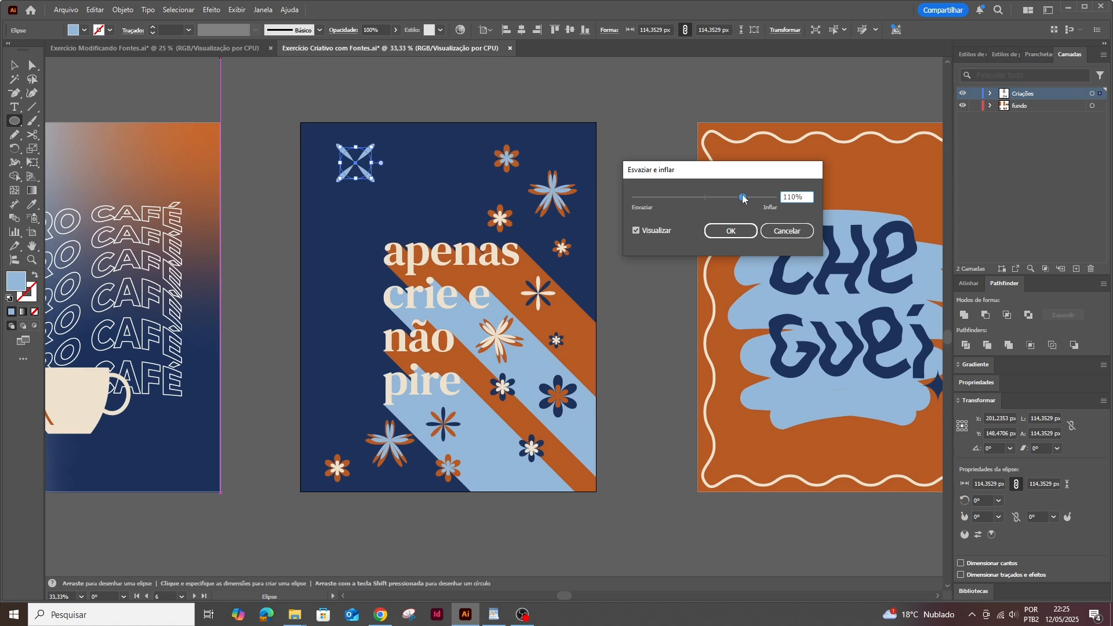
{"action": "left_click", "coordinate": [790, 233]}
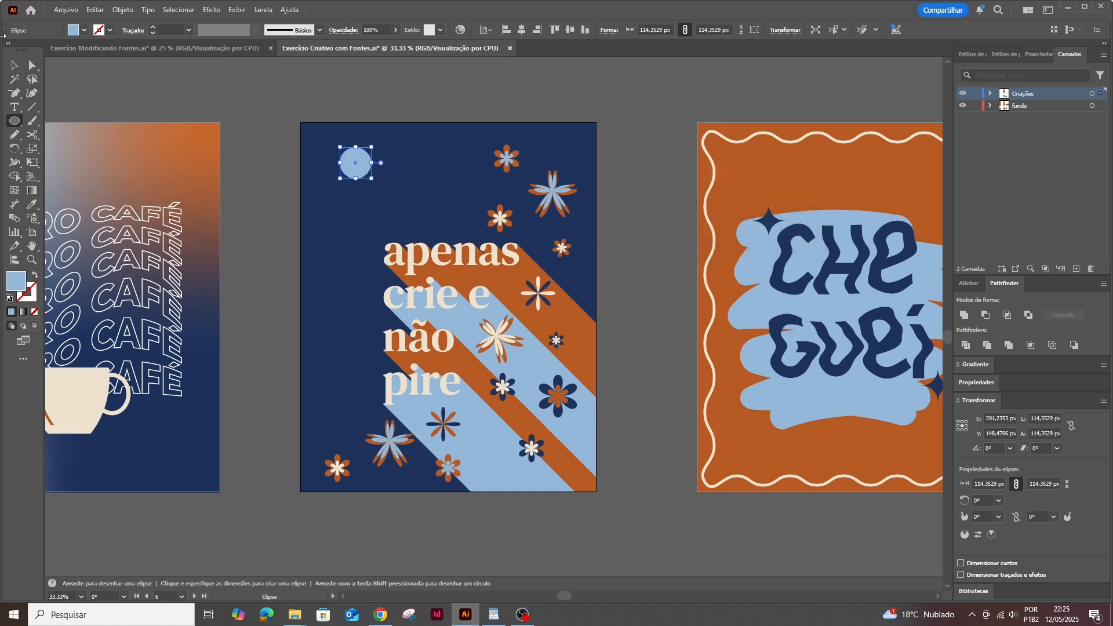
{"action": "left_click", "coordinate": [14, 65]}
{"action": "key", "text": "Delete"}
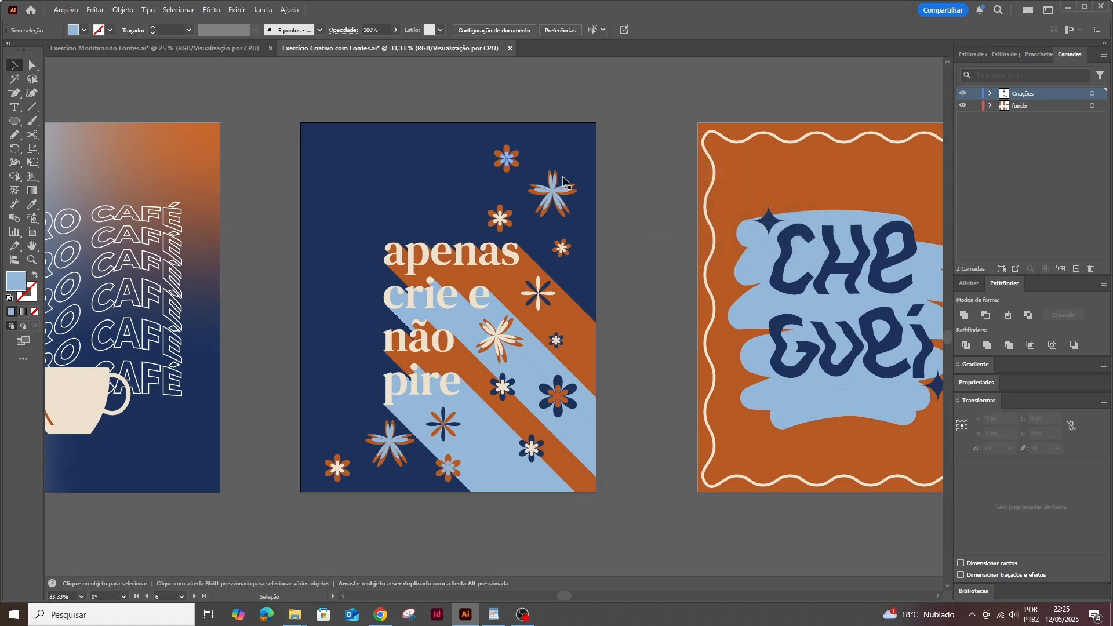
{"action": "scroll", "coordinate": [503, 398], "scroll_direction": "up", "scroll_amount": 1}
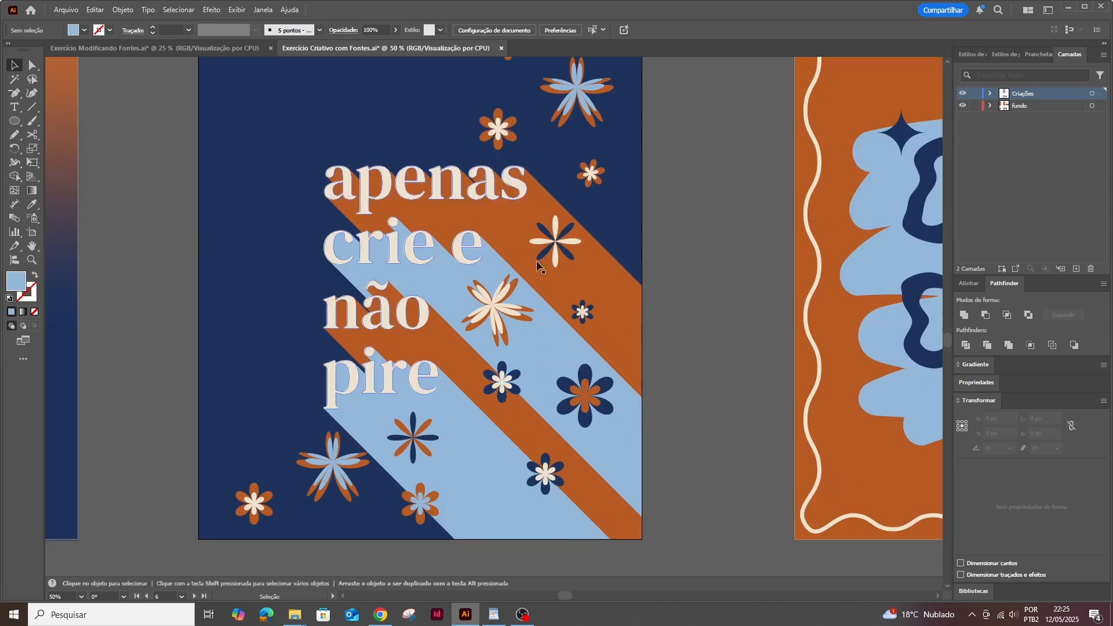
- Inspect the wavy rectangular border on the "CHEGUEI" poster and the light-blue wavy background shape on the "o processo também é ARTE" poster
{"action": "scroll", "coordinate": [499, 413], "scroll_direction": "down", "scroll_amount": 1}
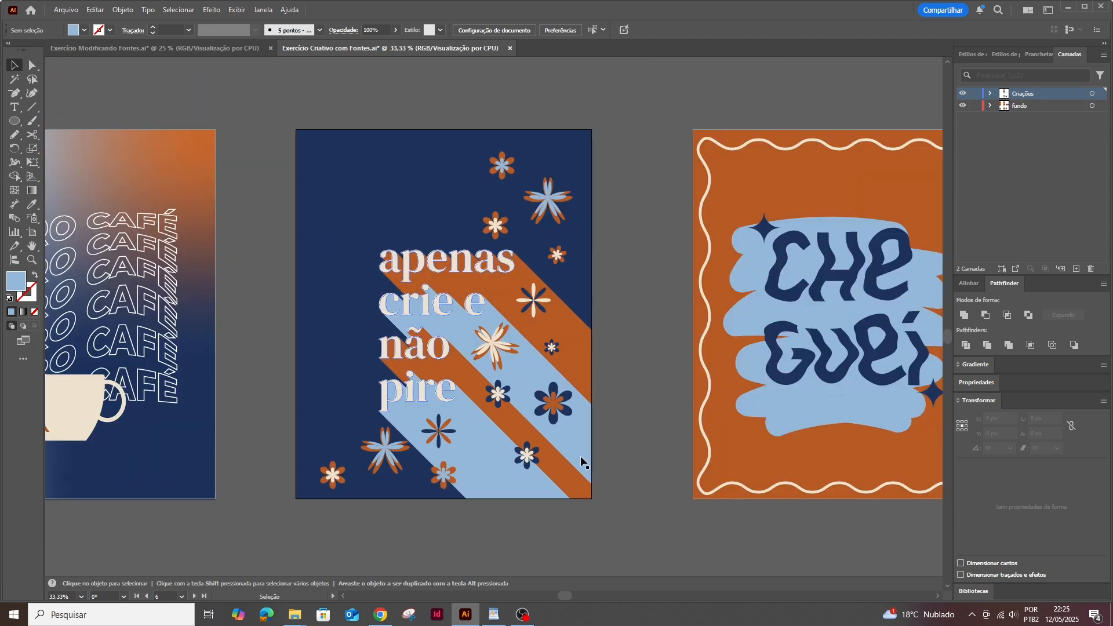
{"action": "scroll", "coordinate": [580, 456], "scroll_direction": "right", "scroll_amount": 5}
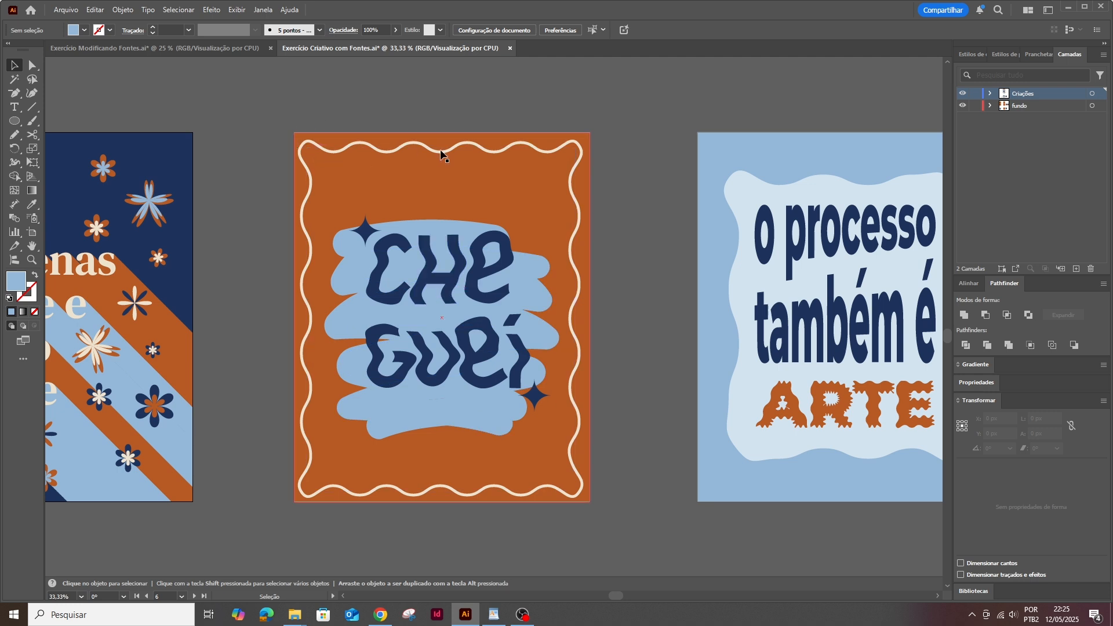
{"action": "left_click", "coordinate": [526, 148]}
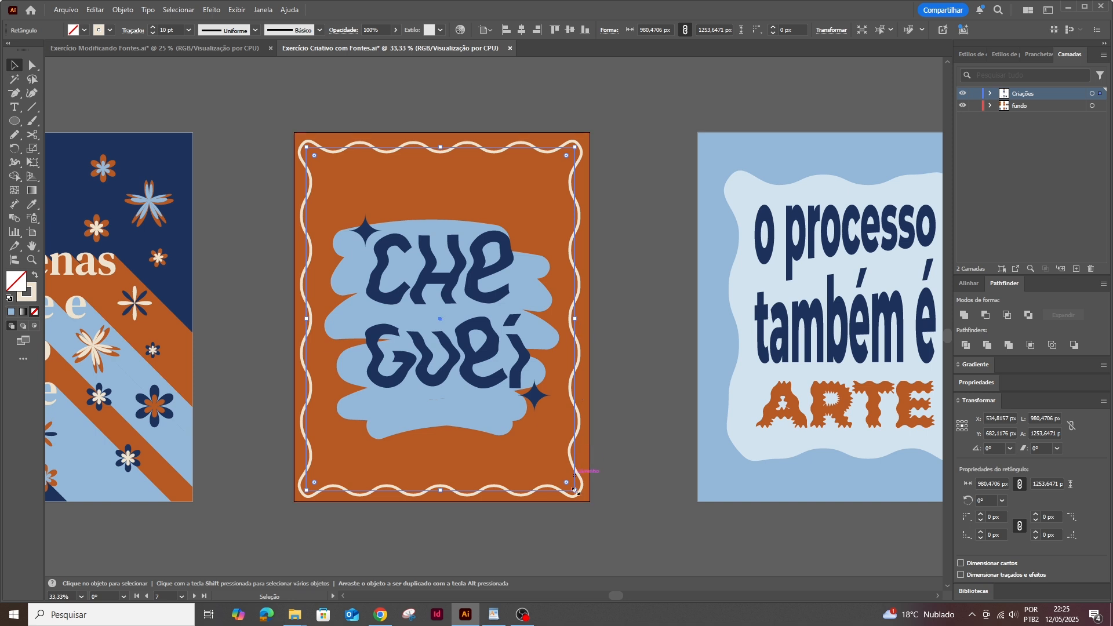
{"action": "left_click", "coordinate": [705, 535]}
{"action": "left_click_drag", "start_coordinate": [716, 538], "coordinate": [406, 520]}
{"action": "left_click", "coordinate": [501, 162]}
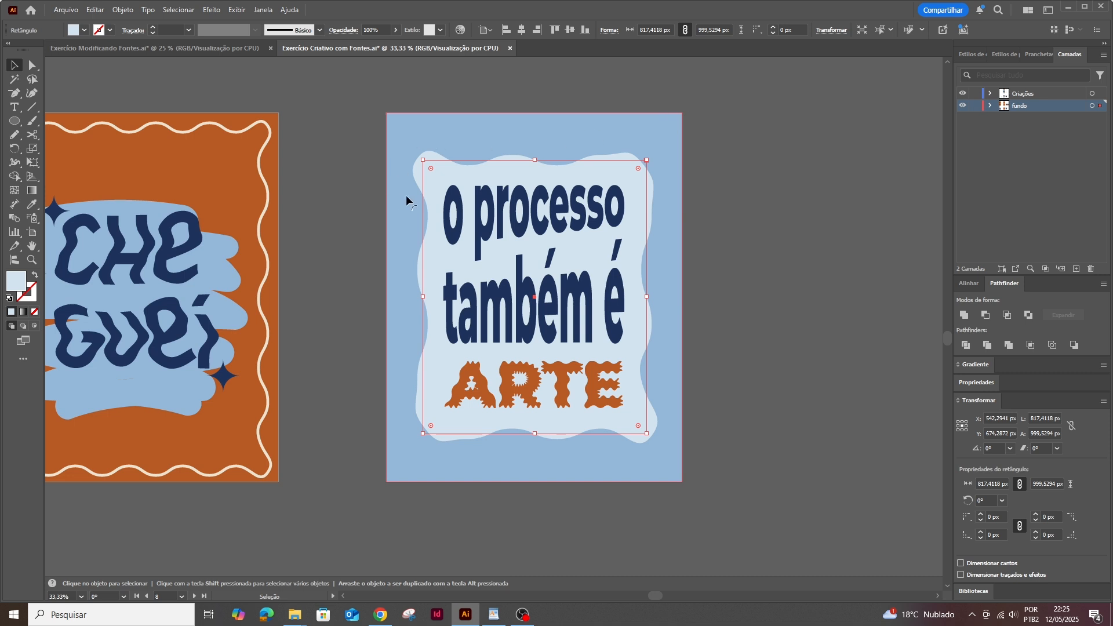
{"action": "left_click", "coordinate": [468, 96]}
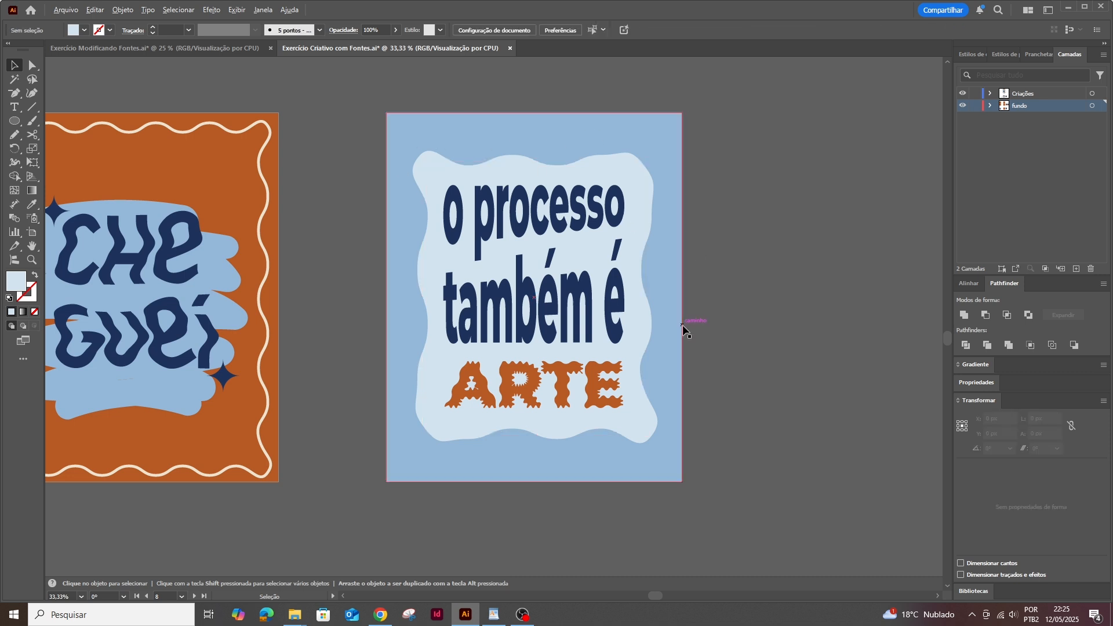
- Review the four decorated posters side by side, from "QUERO CAFÉ" to "o processo também é ARTE"
{"action": "key", "text": "ctrl+alt+0"}
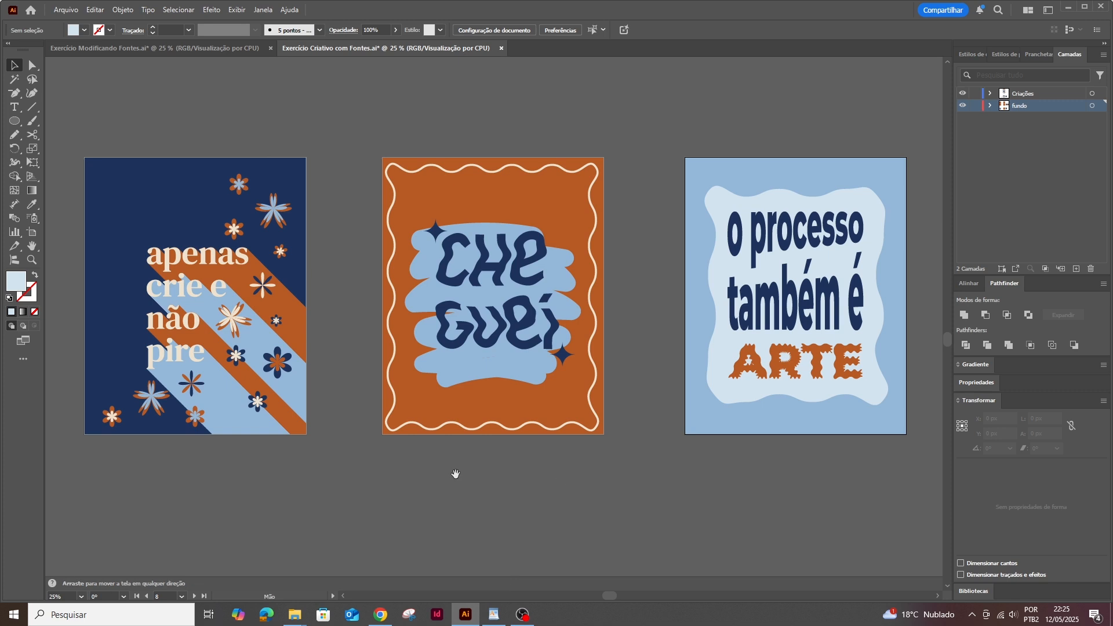
{"action": "left_click_drag", "start_coordinate": [455, 472], "coordinate": [698, 452]}
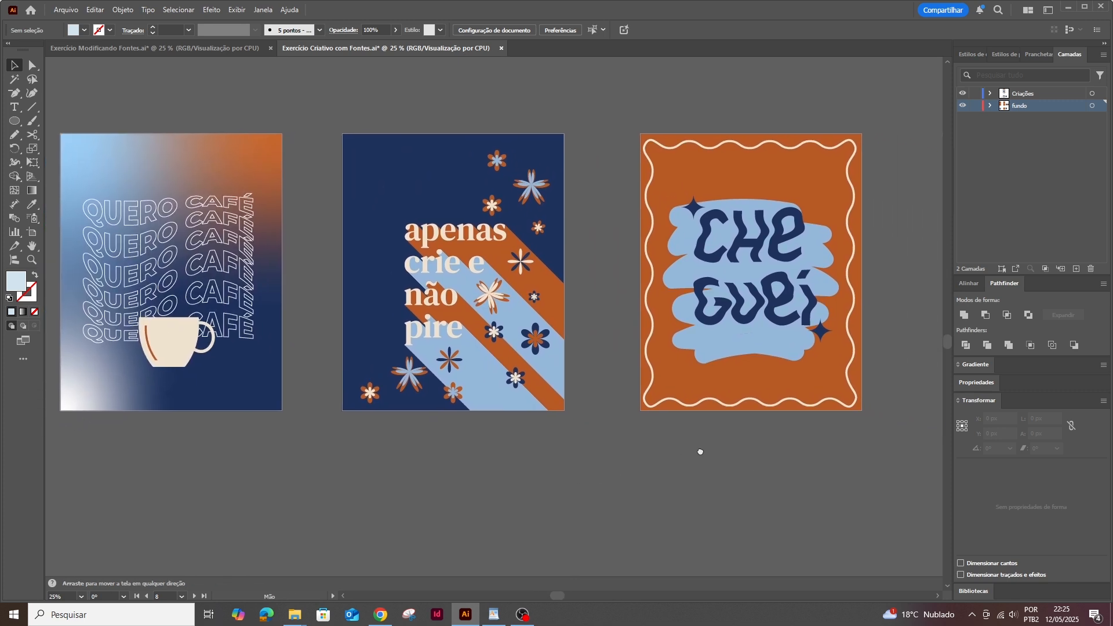
{"action": "scroll", "coordinate": [678, 452], "scroll_direction": "right", "scroll_amount": 3}
{"action": "left_click_drag", "start_coordinate": [776, 457], "coordinate": [557, 415]}
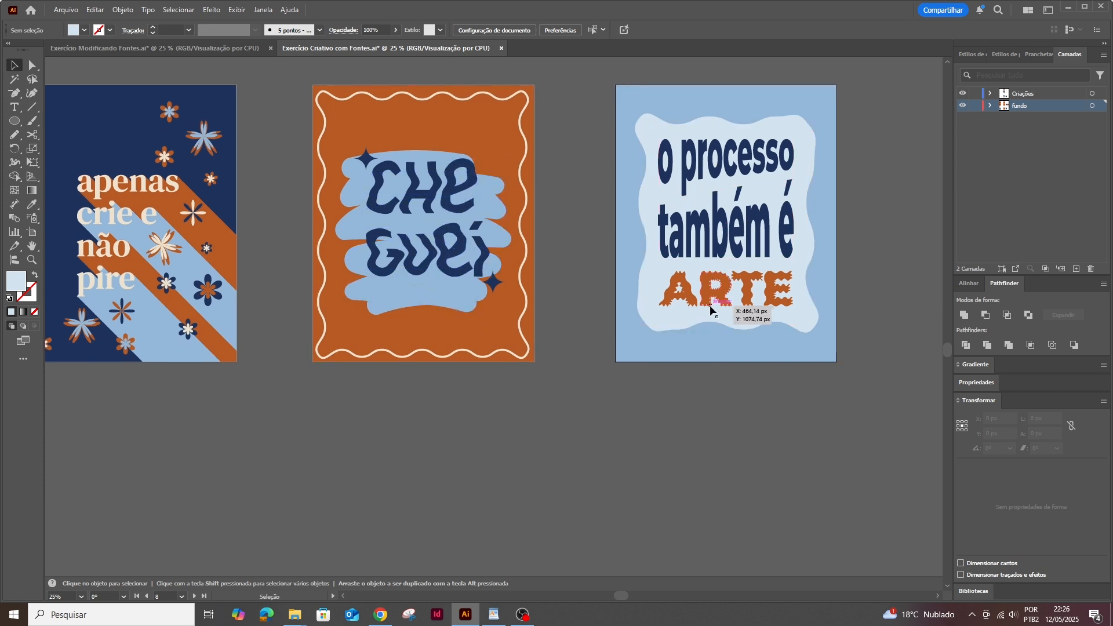
{"action": "left_click_drag", "start_coordinate": [243, 439], "coordinate": [634, 467]}
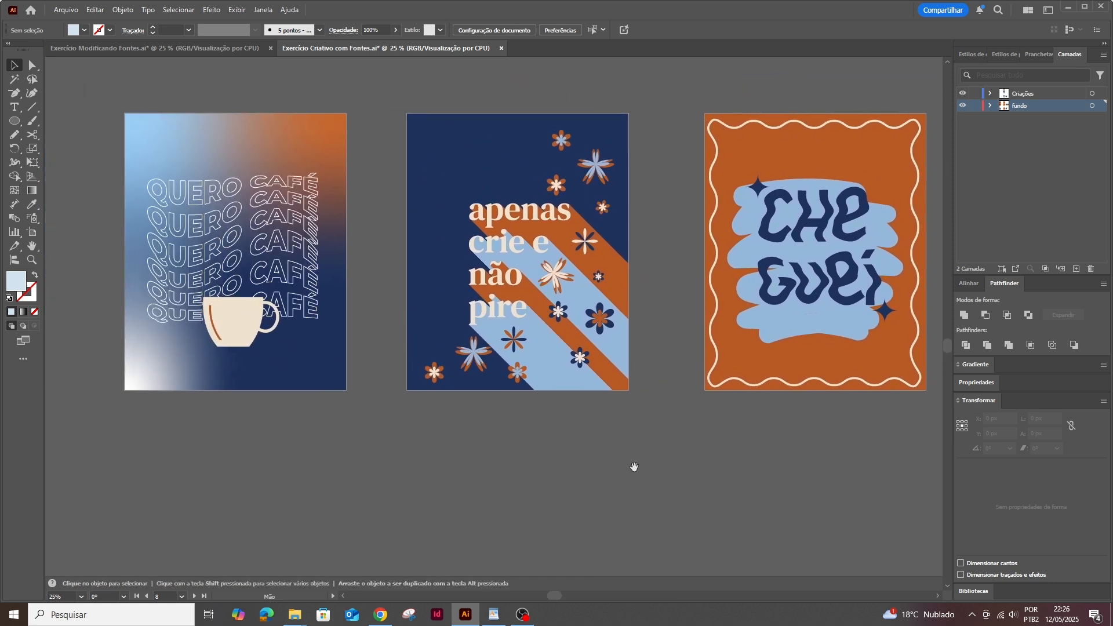
{"action": "left_click_drag", "start_coordinate": [713, 449], "coordinate": [666, 416]}
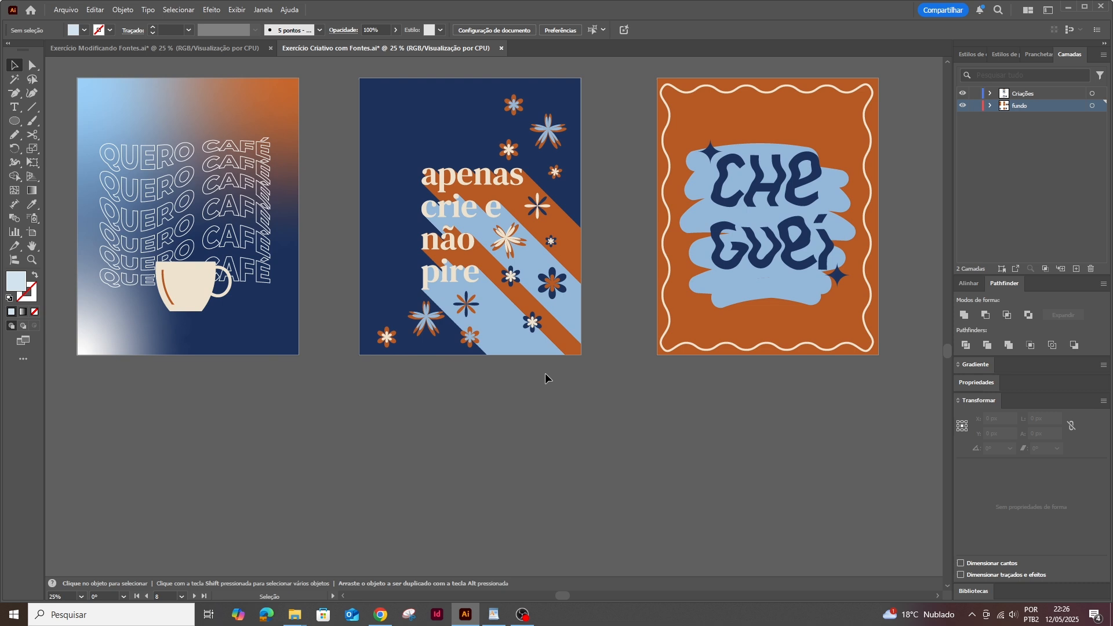